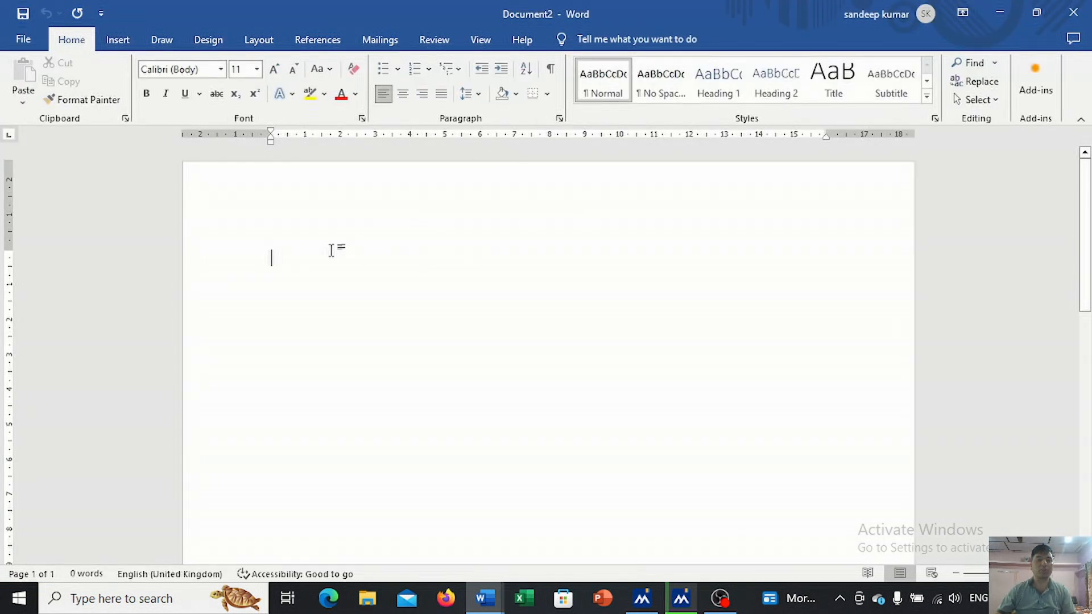
Insert the built-in Blank (Three Columns) header into the document.
{"action": "left_click", "coordinate": [119, 44]}
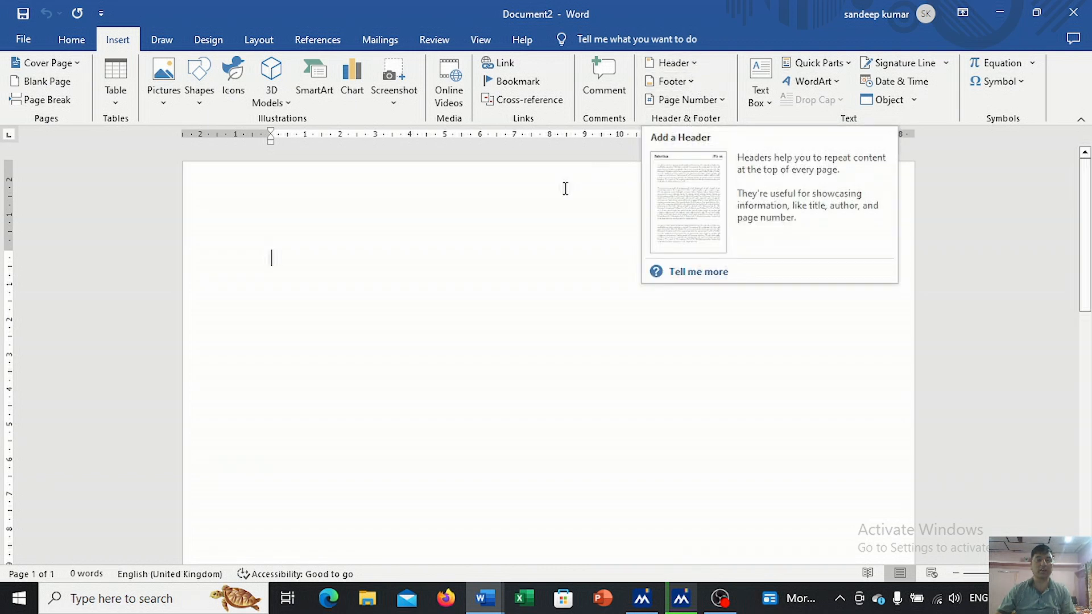
{"action": "left_click", "coordinate": [693, 62]}
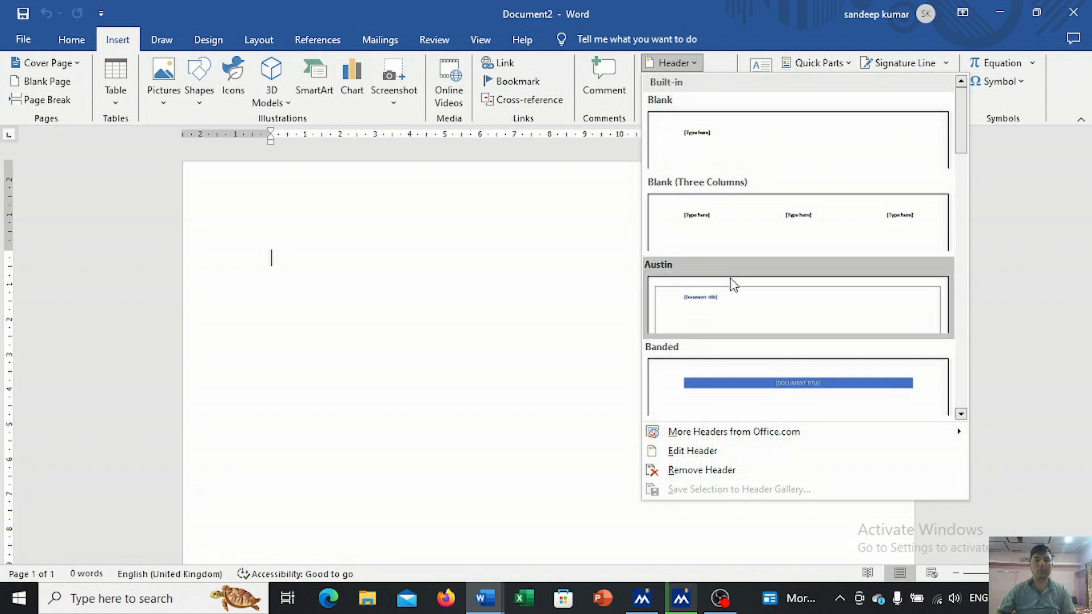
{"action": "left_click", "coordinate": [760, 229]}
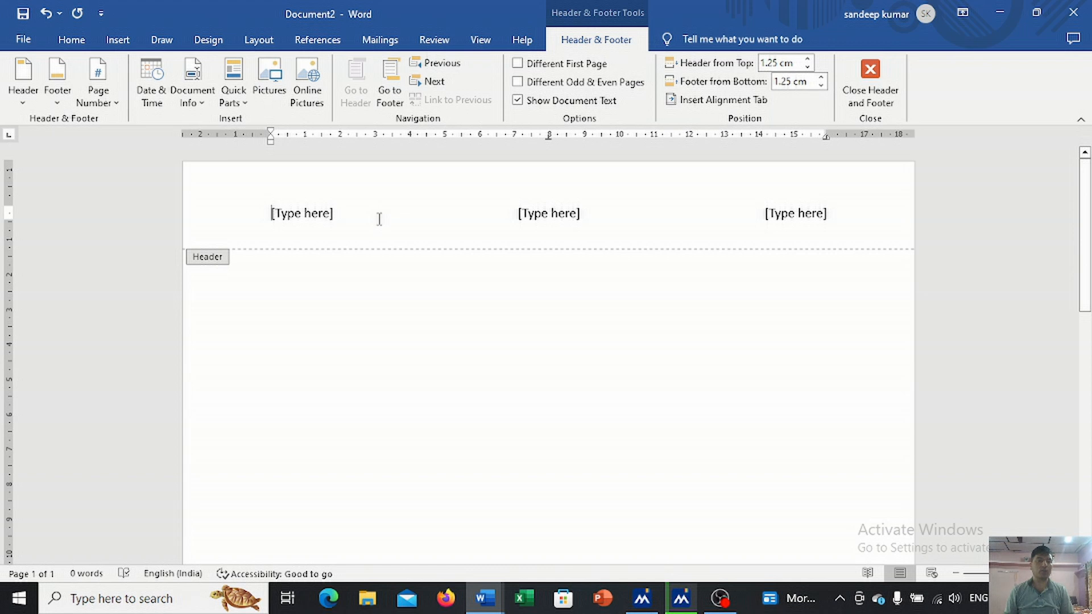
Replace the header's first placeholder with the text CHAPTER 1.
{"action": "type", "text": "Child"}
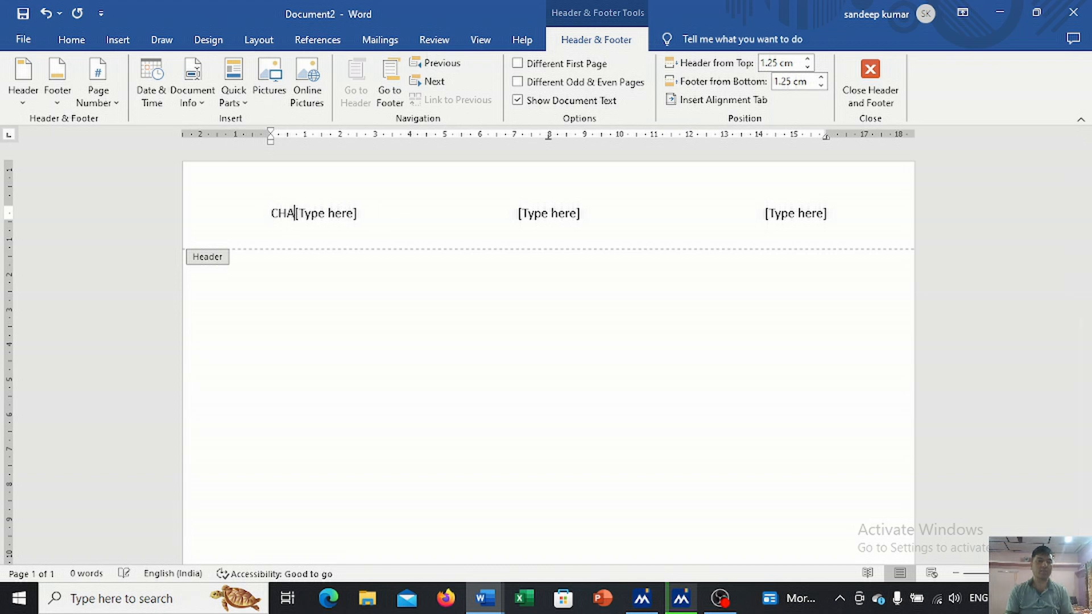
{"action": "key", "text": "BackSpace"}
{"action": "key", "text": "BackSpace"}
{"action": "key", "text": "BackSpace"}
{"action": "key", "text": "BackSpace"}
{"action": "key", "text": "BackSpace"}
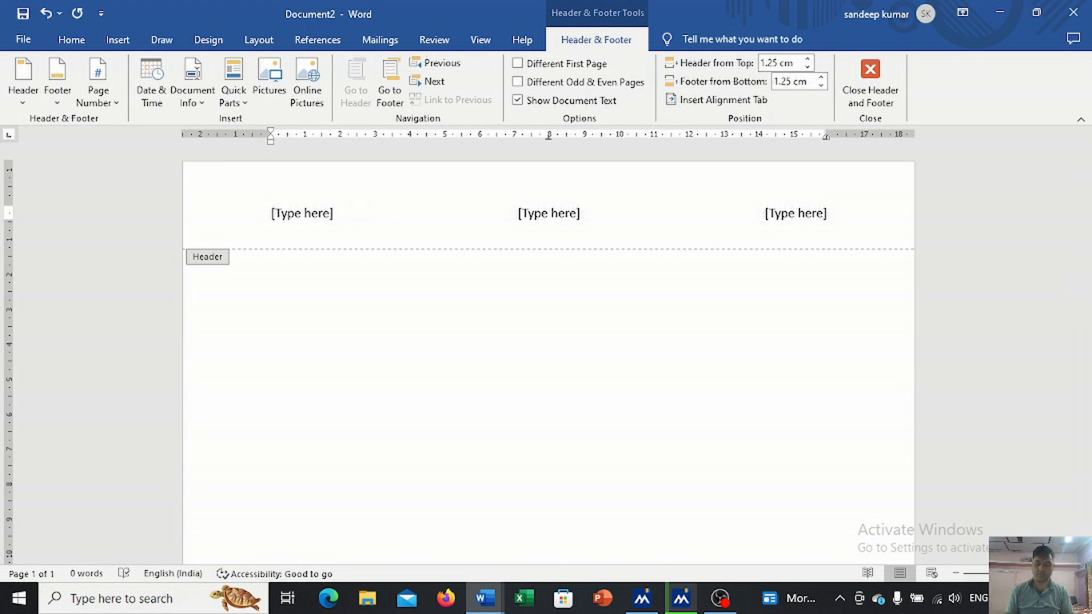
{"action": "key", "text": "Delete"}
{"action": "type", "text": "CHAPTER 1"}
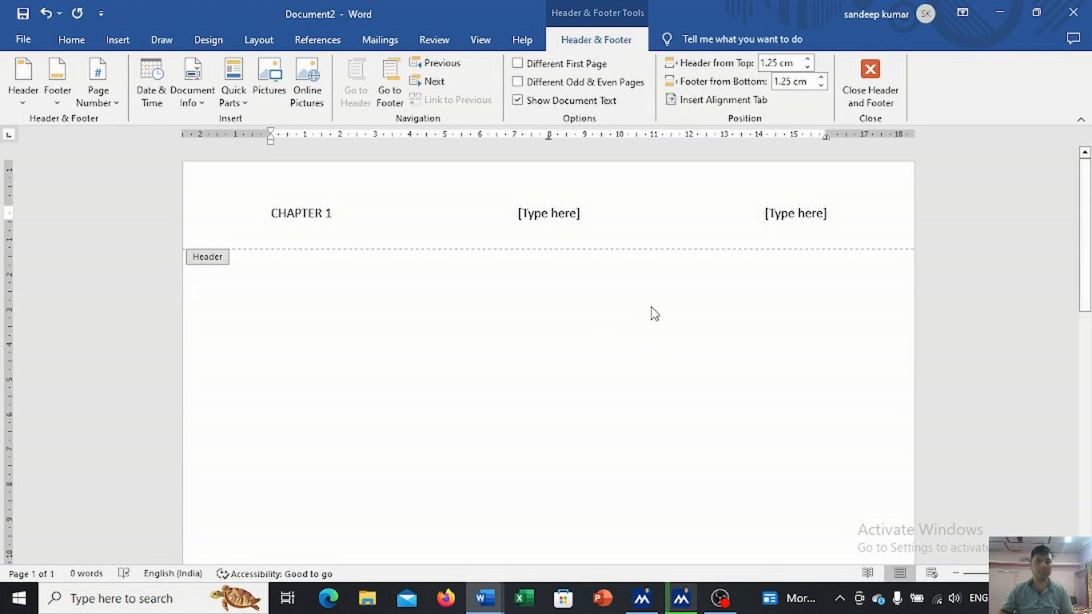
Replace the header's middle placeholder with the title FUNDAMENTALS OF COMPUTER.
{"action": "left_click", "coordinate": [573, 210]}
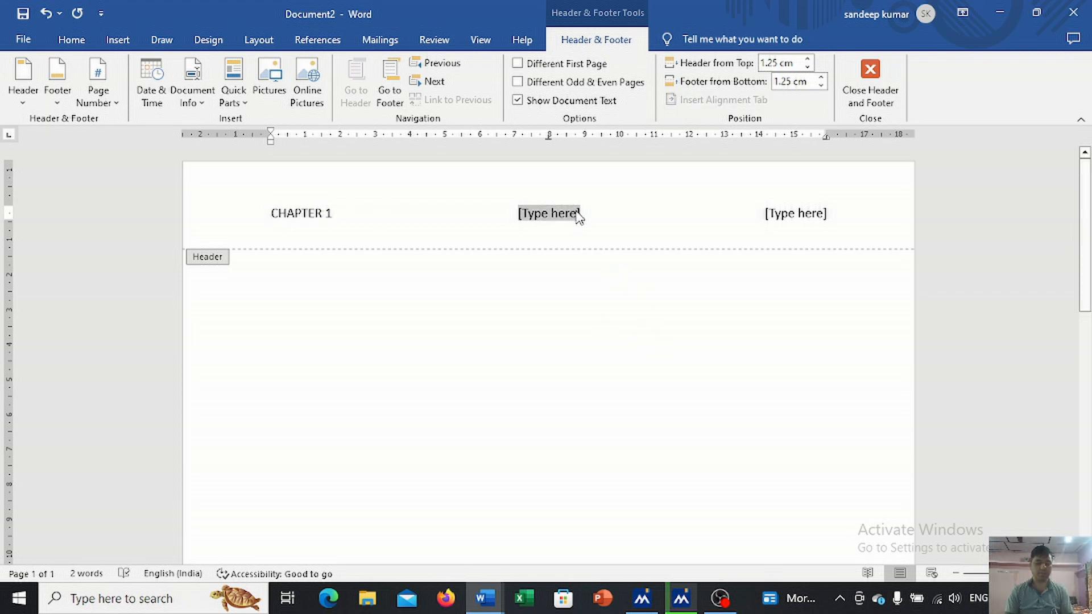
{"action": "type", "text": "FUNDAMET"}
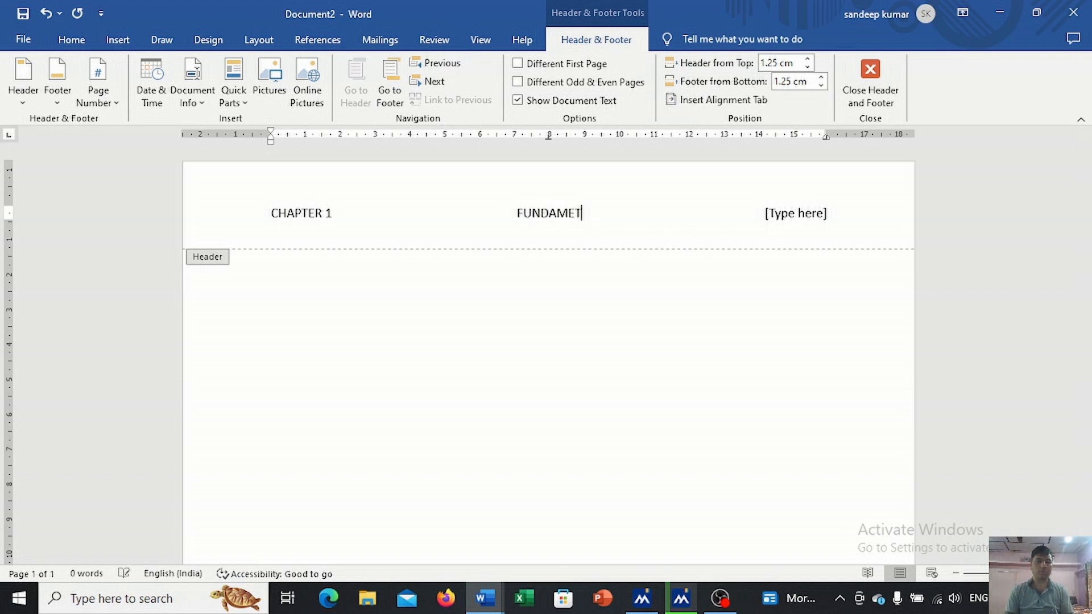
{"action": "key", "text": "BackSpace"}
{"action": "type", "text": "NTALS OF"}
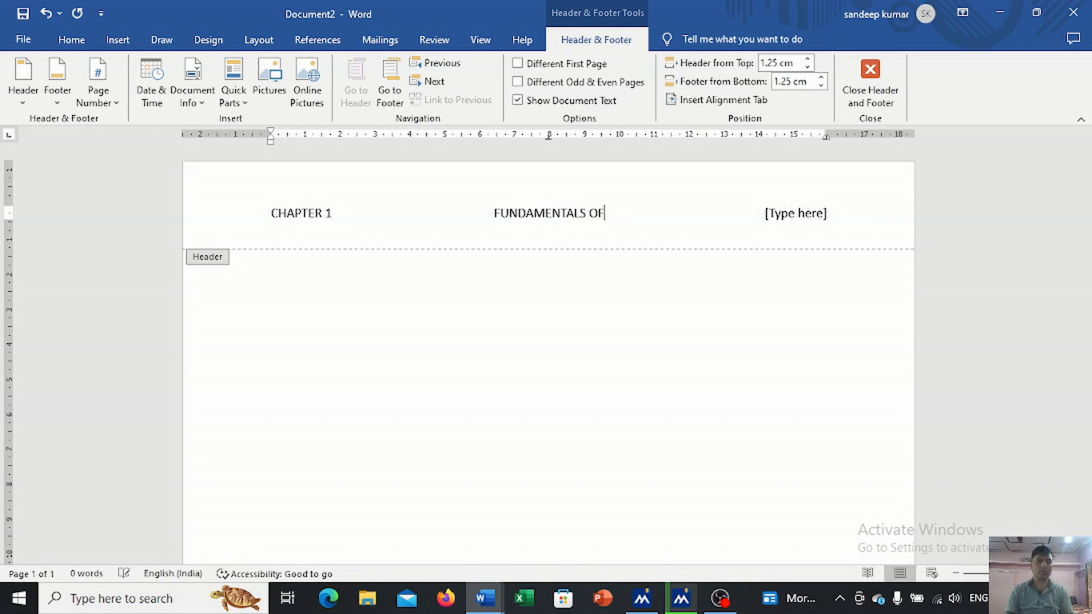
{"action": "type", "text": " COMPUTER"}
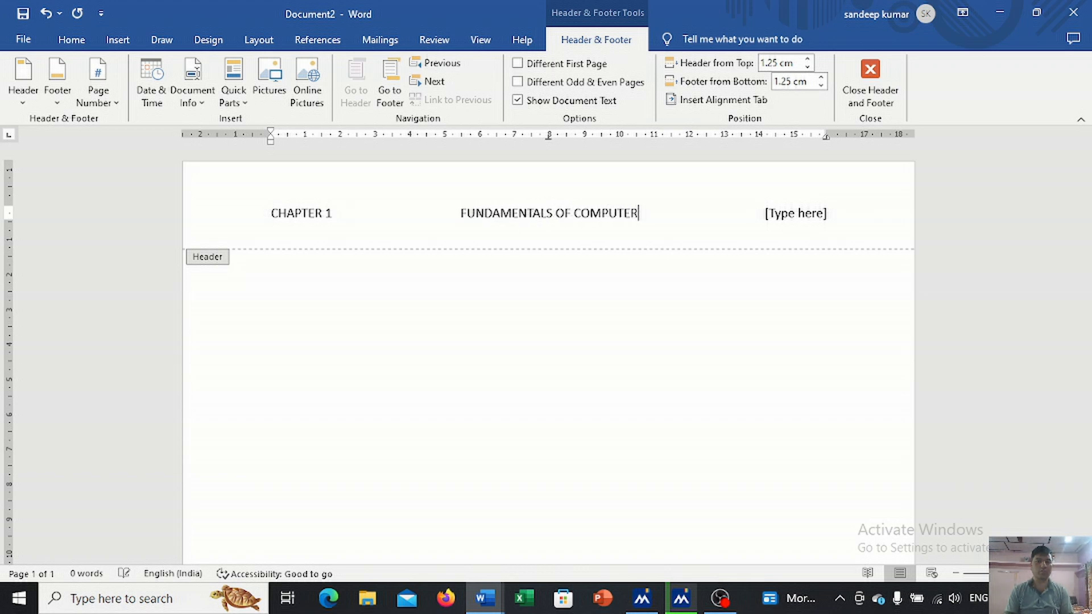
Enter 1 in the header's last placeholder and return to editing the document body.
{"action": "left_click", "coordinate": [806, 208]}
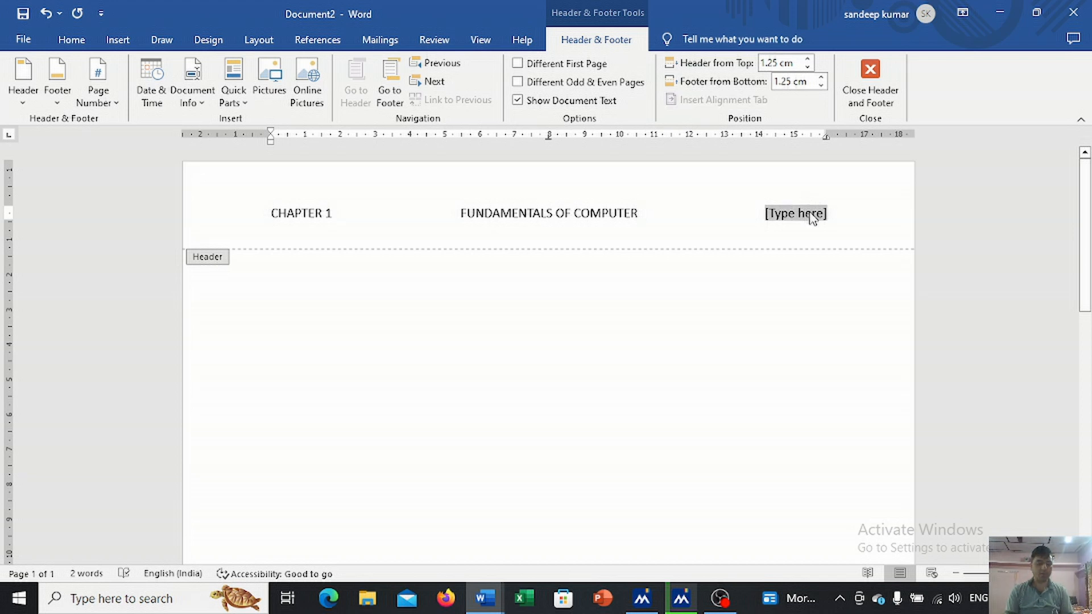
{"action": "type", "text": "1"}
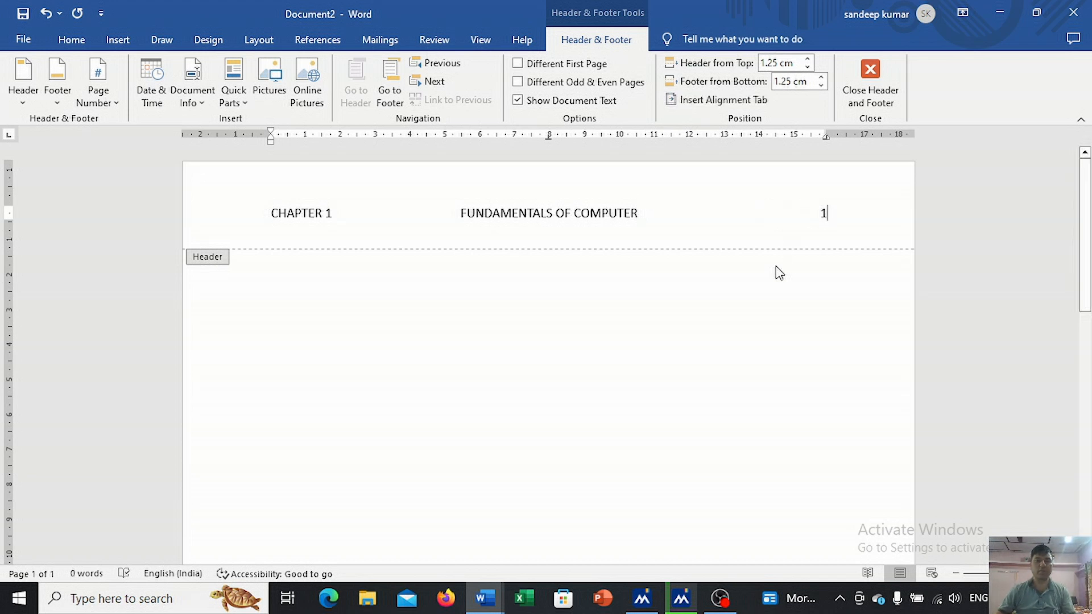
{"action": "double_click", "coordinate": [661, 289]}
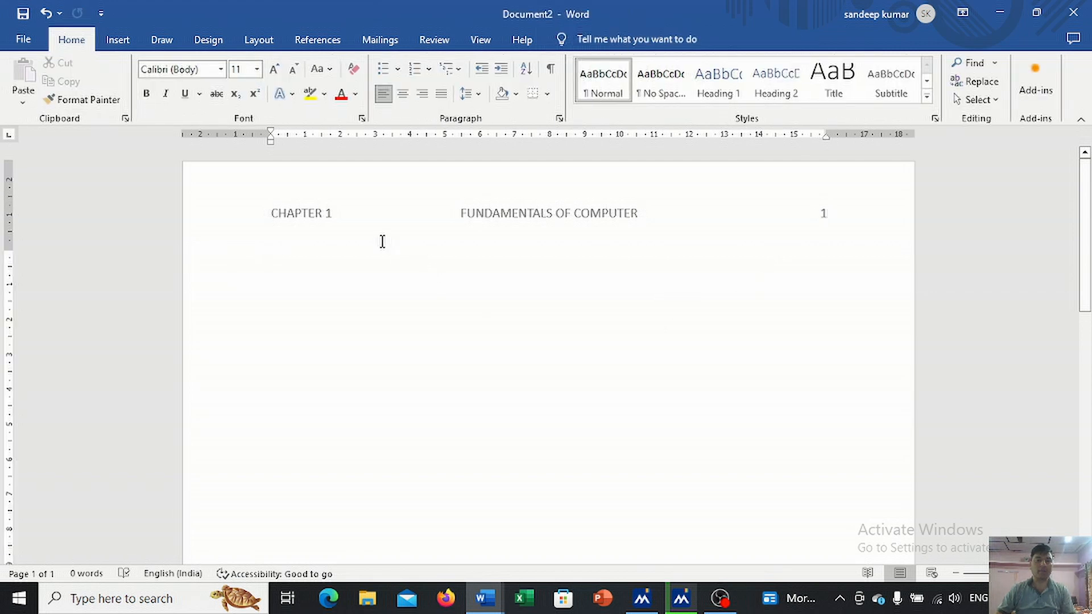
Generate sample paragraphs in the body with =RAND() and paste copies below them until the text runs onto a second page.
{"action": "type", "text": "=RAND("}
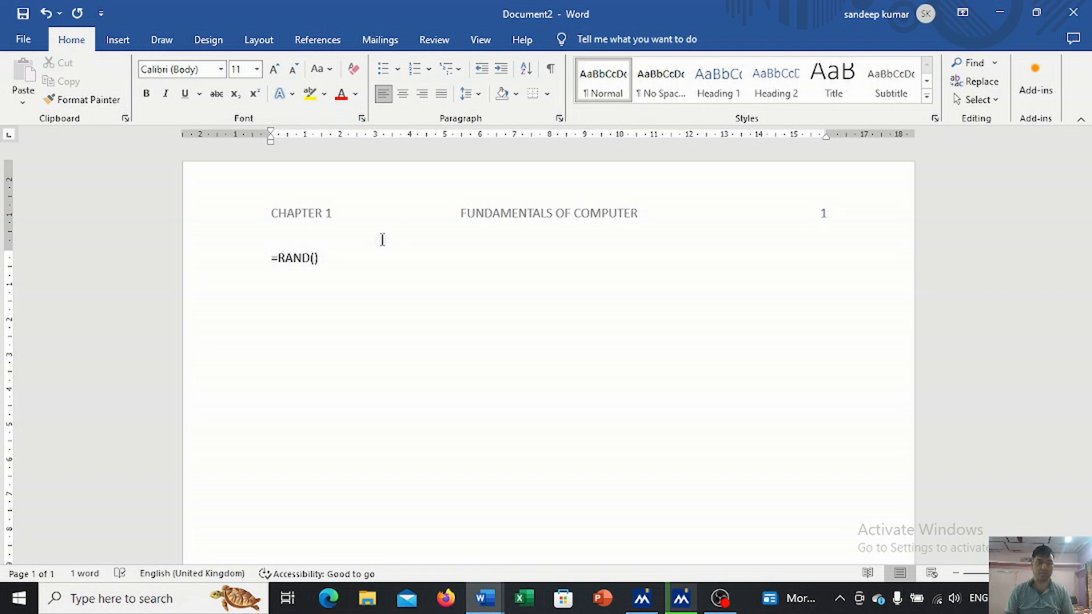
{"action": "key", "text": "Return"}
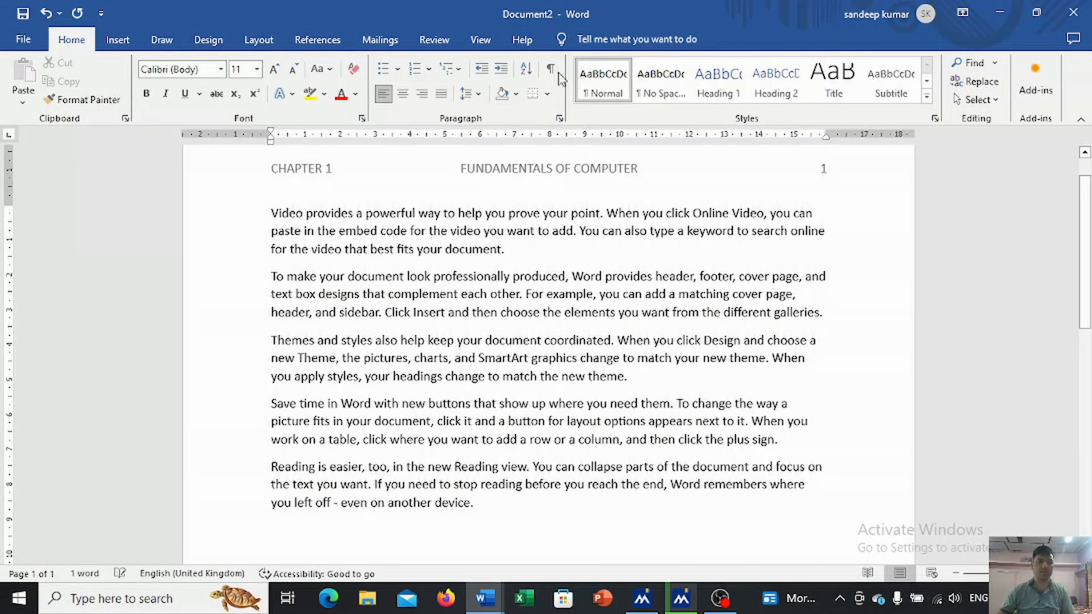
{"action": "scroll", "coordinate": [369, 365], "scroll_direction": "down", "scroll_amount": 1}
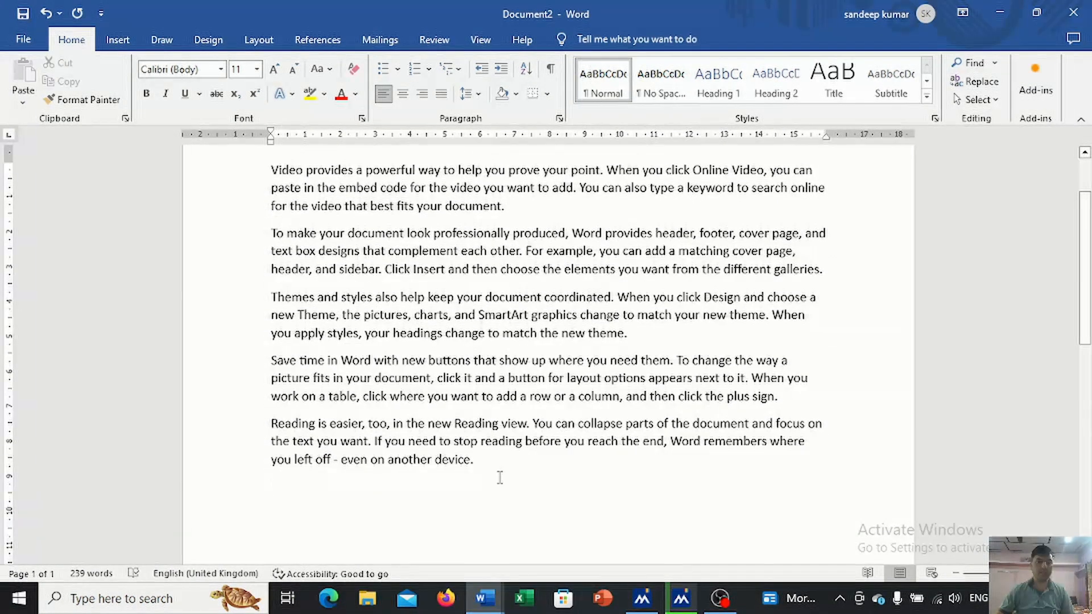
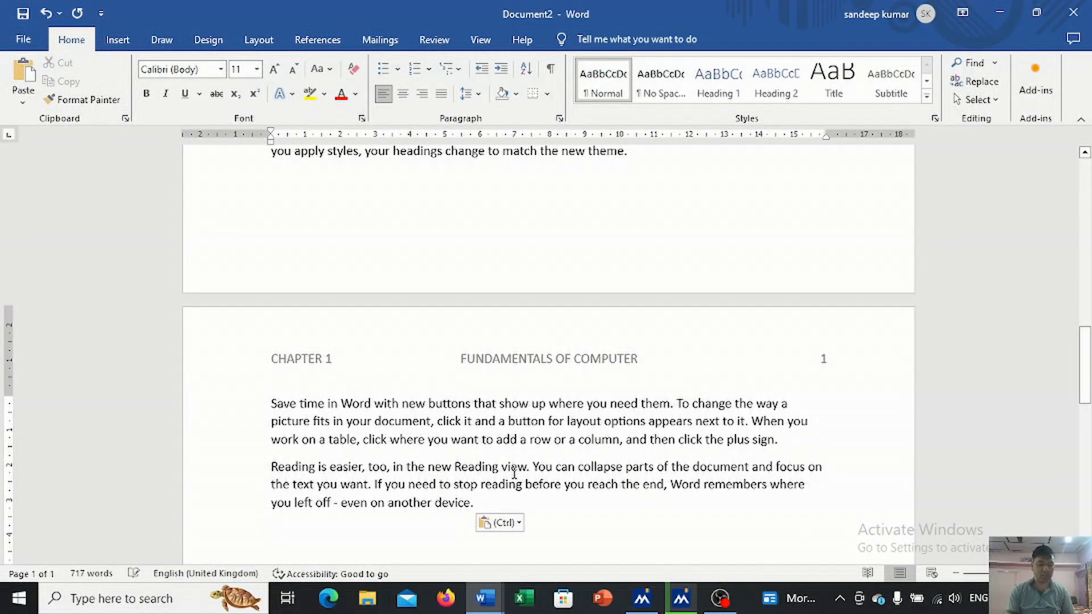
{"action": "type", "text": "Video provides a powerful way to help you prove your point. When you click Online Video, you can paste in the embed code for the video you want to add. You can also type a keyword to search online for the video that best fits your document. To make your document look professionally produced, Word provides header, footer, cover page, and text box designs that complement each other. For example, you can add a matching cover page, header, and sidebar. Click Insert and then choose the elements you want from the different galleries. Themes and styles also help keep your document coordinated. When you click Design and choose a new Theme, the pictures, charts, and SmartArt graphics change to match your new theme. When you apply styles, your headings change to match the new theme. Save time in Word with new buttons that show up where you need them. To change the way a picture fits in your document, click it and a button for layout options appears next to it. When you work on a table, click where you want to add a row or a column, and then click the plus sign. Reading is easier, too, in the new Reading view. You can collapse parts of the document and focus on the text you want. If you need to stop reading before you reach the end, Word remembers where you left off - even on another device."}
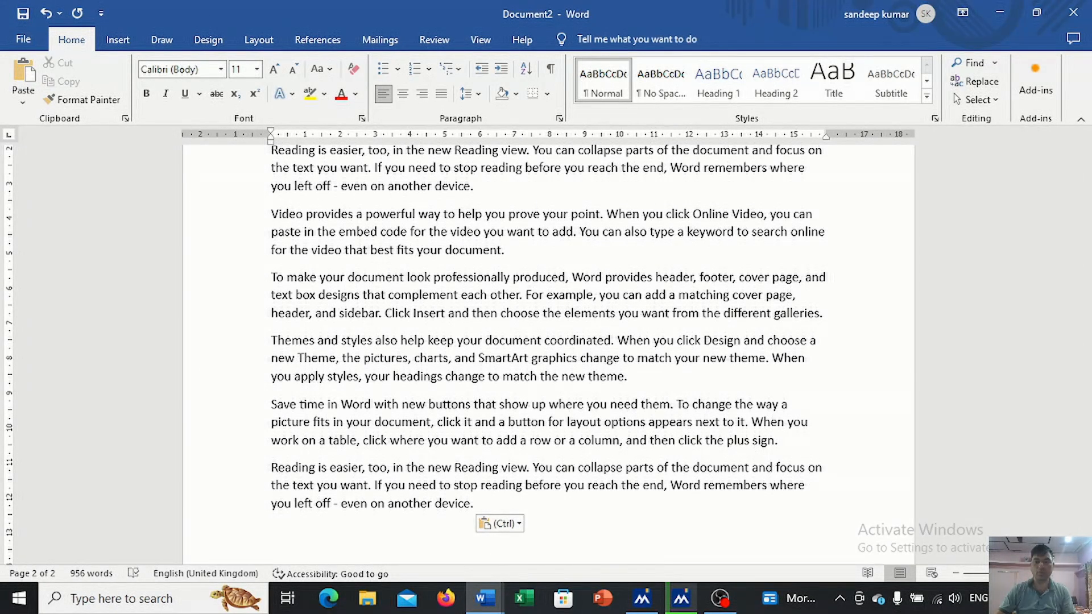
Compare the header text and number on the first and second pages, viewing the pages zoomed out and at reading size.
{"action": "left_click", "coordinate": [957, 577]}
{"action": "left_click", "coordinate": [956, 578]}
{"action": "left_click", "coordinate": [956, 578]}
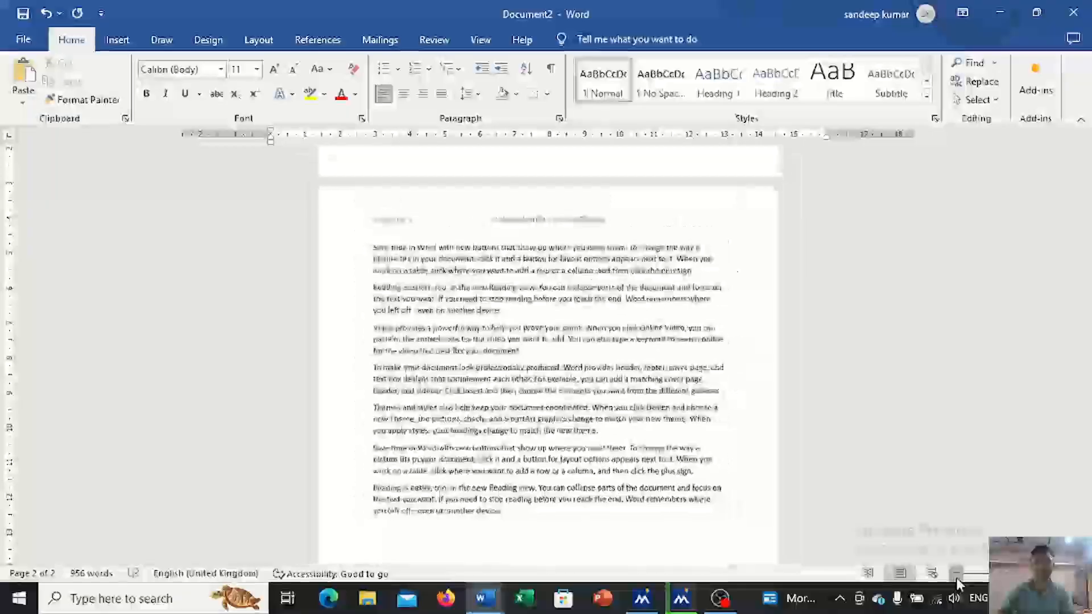
{"action": "left_click", "coordinate": [957, 578]}
{"action": "scroll", "coordinate": [568, 294], "scroll_direction": "up", "scroll_amount": 10}
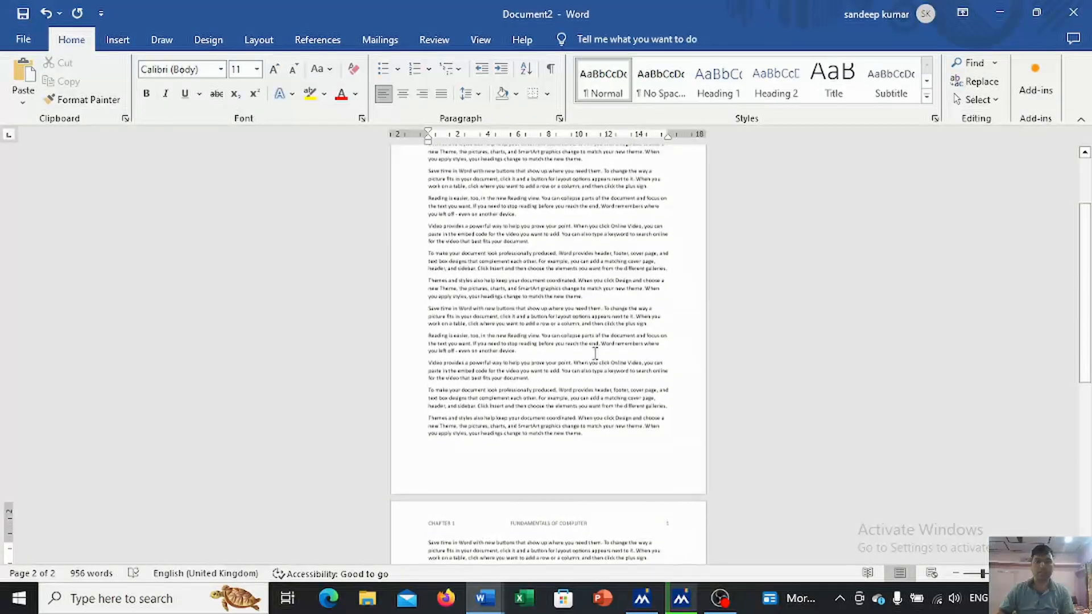
{"action": "scroll", "coordinate": [568, 294], "scroll_direction": "up", "scroll_amount": 2}
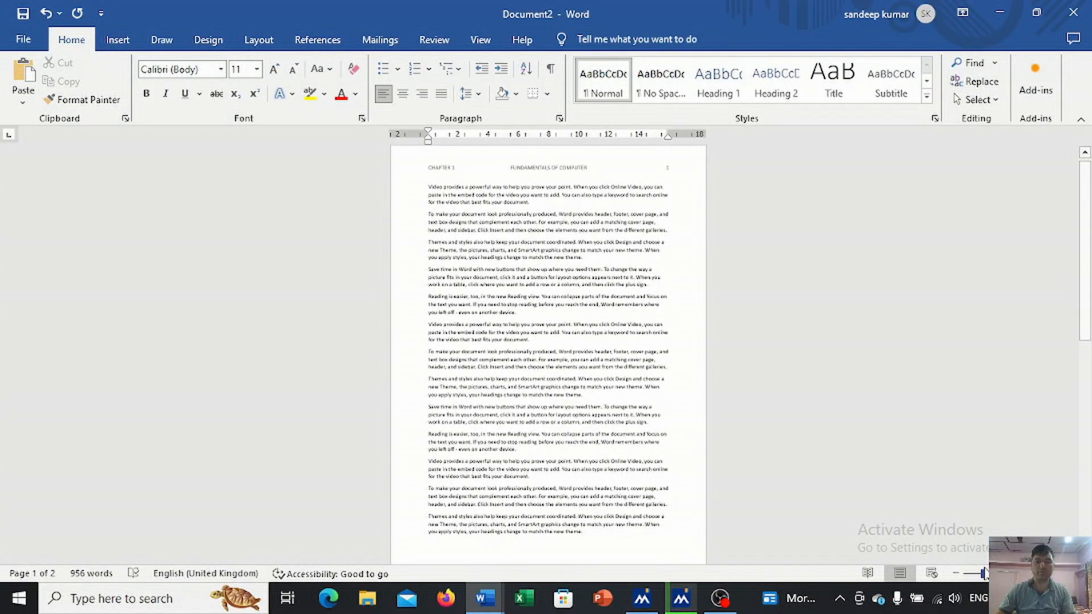
{"action": "left_click", "coordinate": [1003, 574]}
{"action": "scroll", "coordinate": [634, 426], "scroll_direction": "up", "scroll_amount": 1}
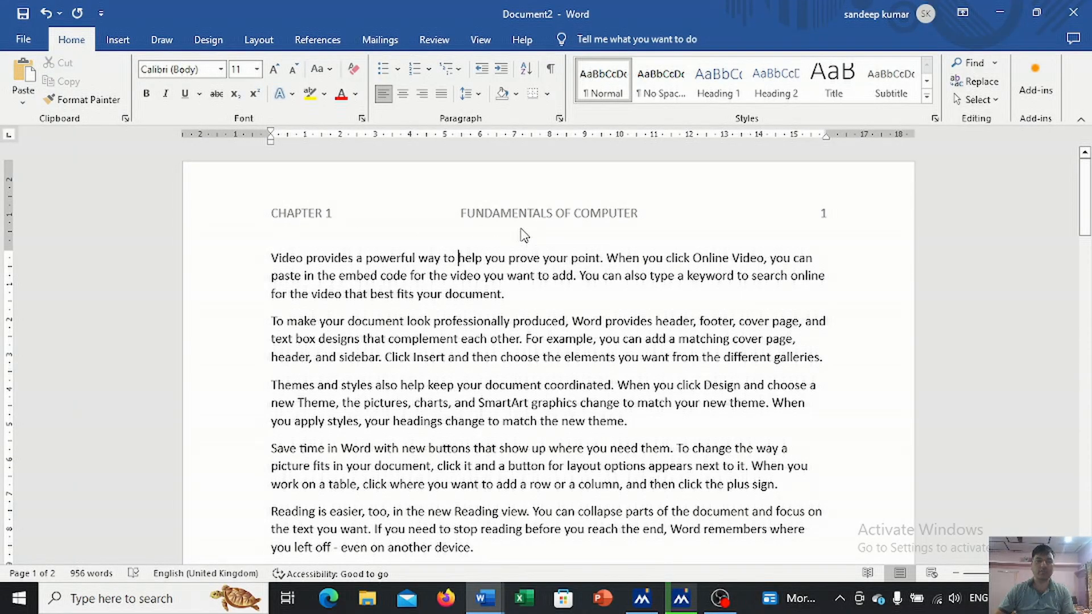
{"action": "scroll", "coordinate": [564, 235], "scroll_direction": "down", "scroll_amount": 15}
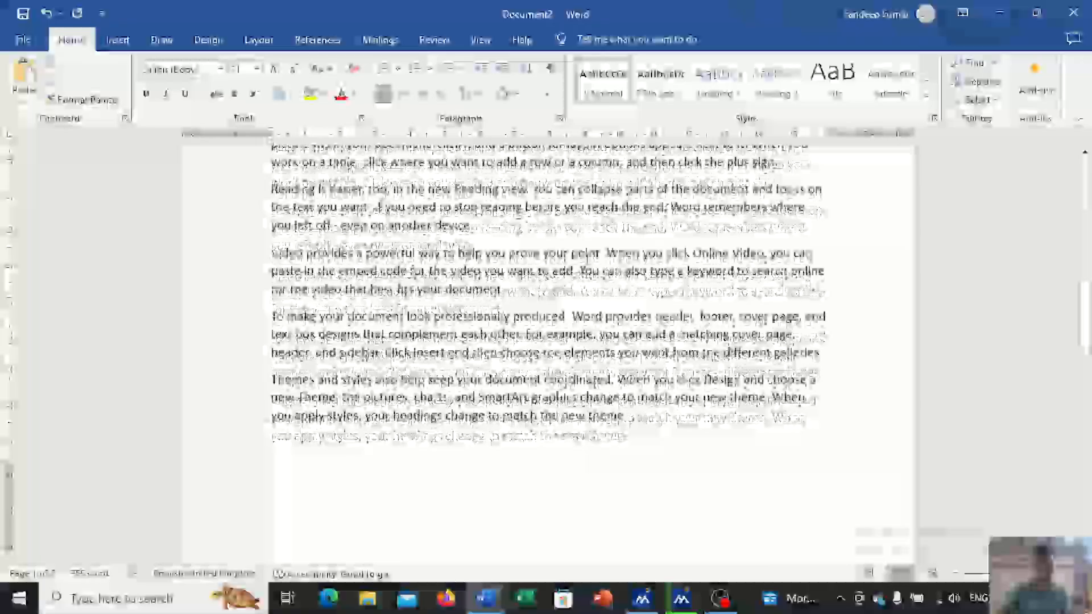
{"action": "scroll", "coordinate": [560, 237], "scroll_direction": "down", "scroll_amount": 4}
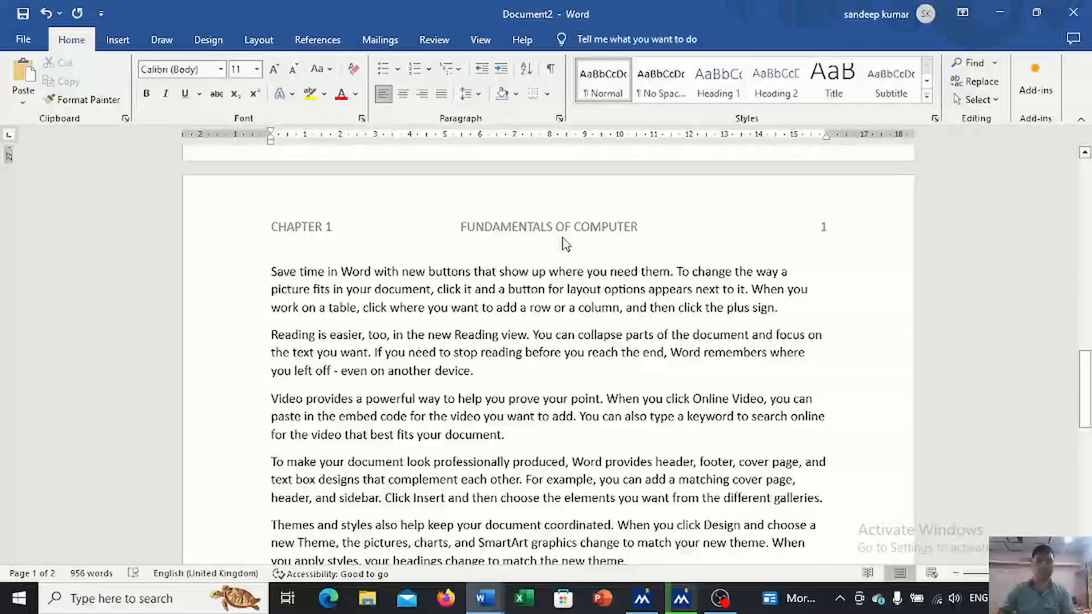
{"action": "scroll", "coordinate": [561, 237], "scroll_direction": "down", "scroll_amount": 2}
Paste further copies of the sample paragraphs at the end of the document until it spans six pages.
{"action": "scroll", "coordinate": [560, 238], "scroll_direction": "down", "scroll_amount": 15}
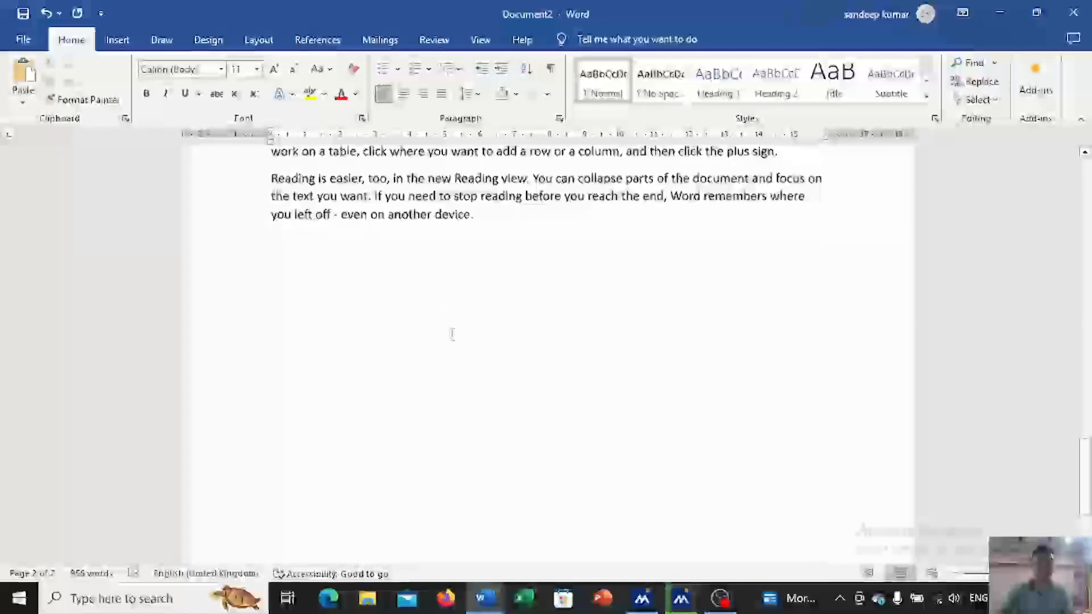
{"action": "key", "text": "ctrl+v"}
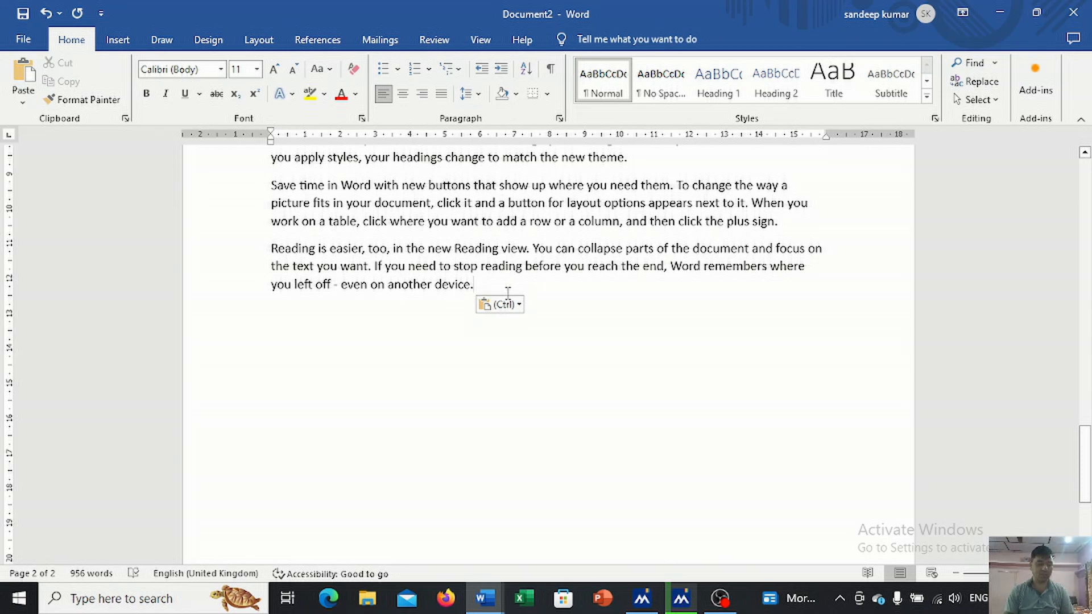
{"action": "key", "text": "ctrl+v"}
{"action": "key", "text": "ctrl+v"}
{"action": "key", "text": "ctrl+v"}
{"action": "key", "text": "ctrl+v"}
{"action": "key", "text": "ctrl+v"}
{"action": "key", "text": "ctrl+v"}
{"action": "key", "text": "ctrl+v"}
{"action": "key", "text": "ctrl+v"}
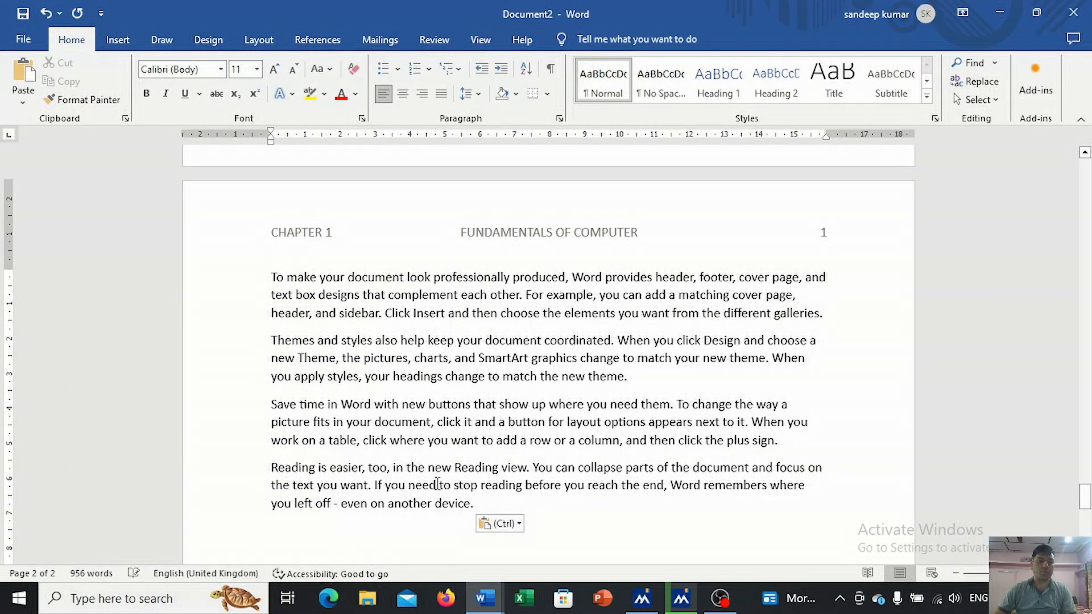
Check the header's chapter, title and number on each page from the end back to page two, and place the cursor in that page's first paragraph.
{"action": "scroll", "coordinate": [492, 481], "scroll_direction": "up", "scroll_amount": 5}
{"action": "scroll", "coordinate": [490, 481], "scroll_direction": "down", "scroll_amount": 3}
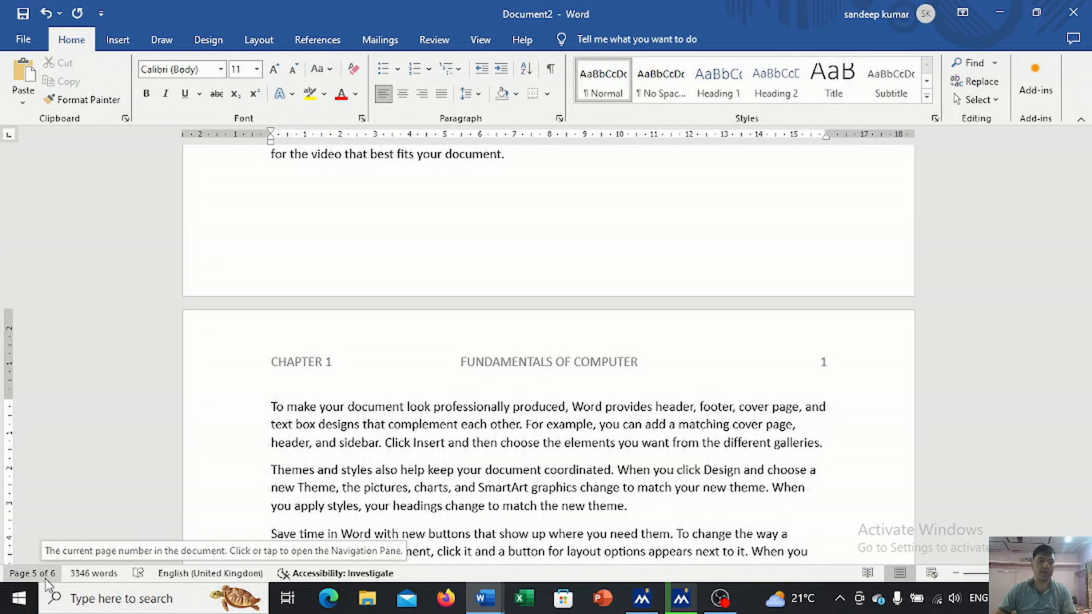
{"action": "scroll", "coordinate": [411, 451], "scroll_direction": "down", "scroll_amount": 15}
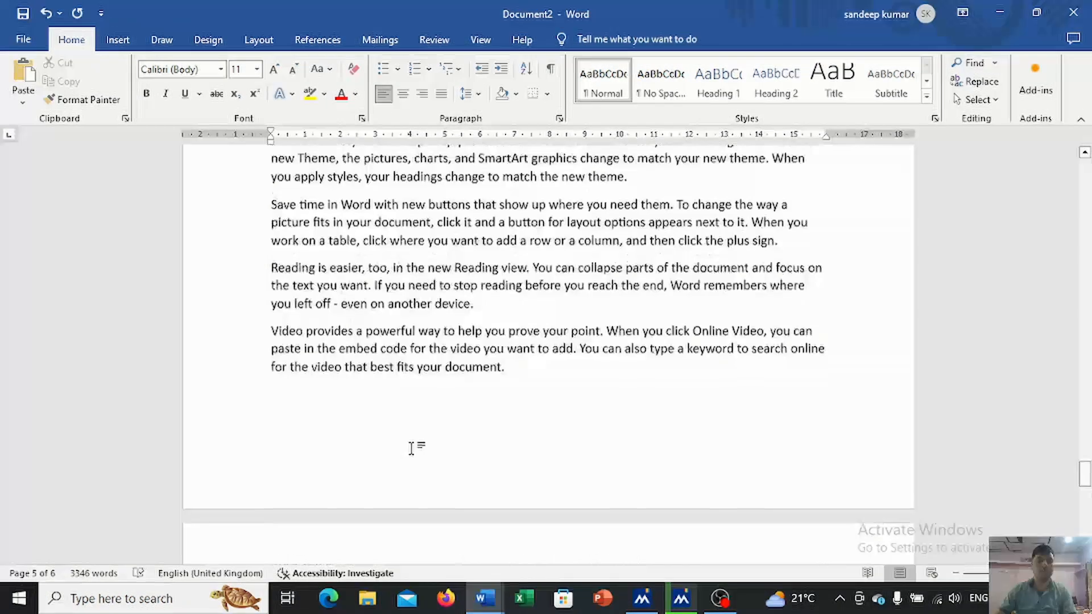
{"action": "scroll", "coordinate": [413, 445], "scroll_direction": "up", "scroll_amount": 9}
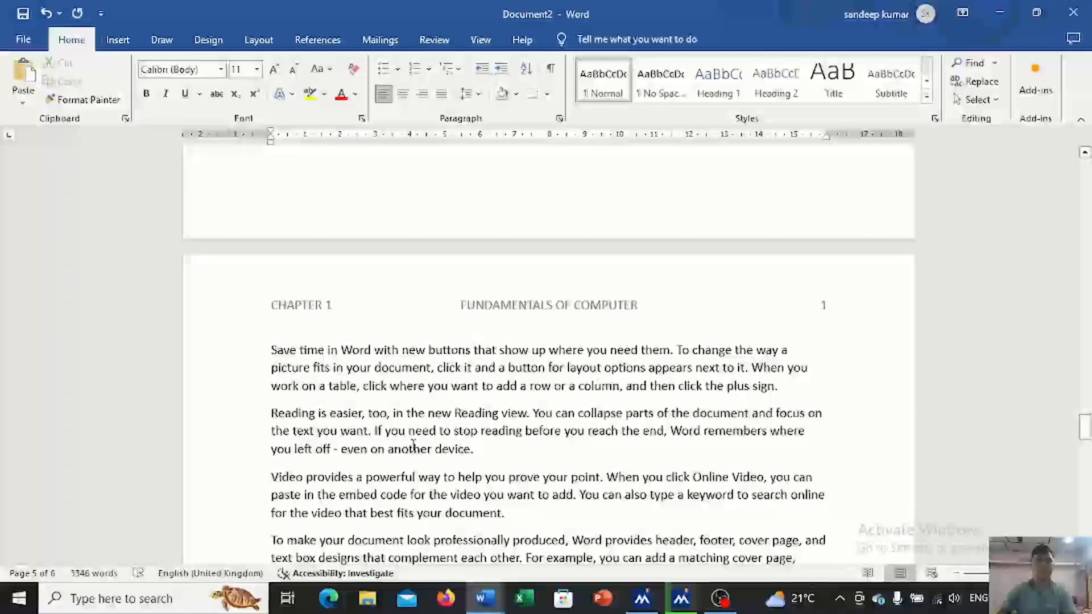
{"action": "scroll", "coordinate": [443, 420], "scroll_direction": "up", "scroll_amount": 10}
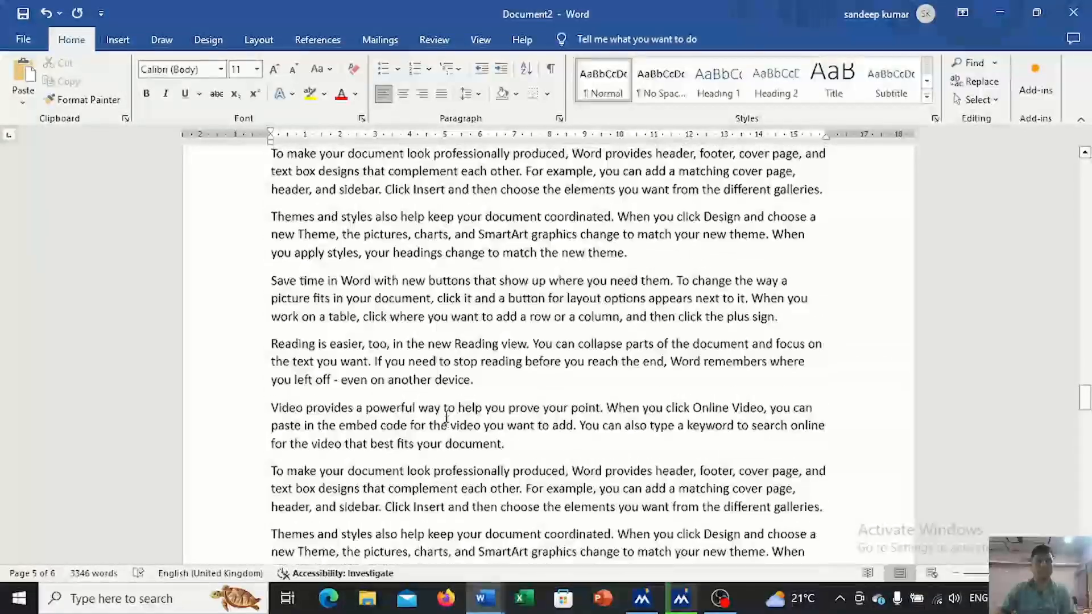
{"action": "scroll", "coordinate": [447, 414], "scroll_direction": "up", "scroll_amount": 10}
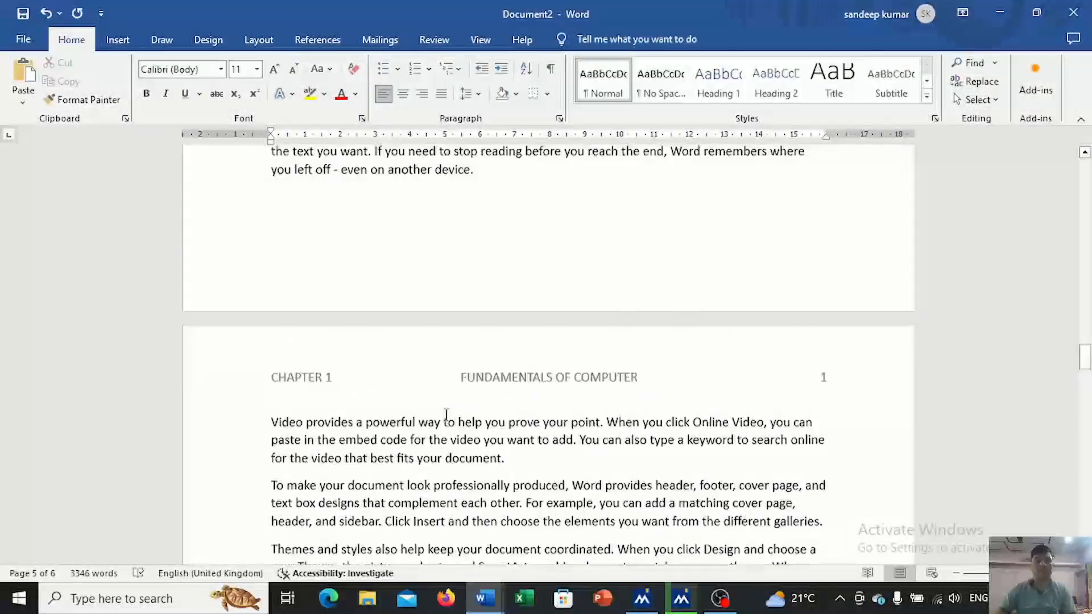
{"action": "scroll", "coordinate": [447, 414], "scroll_direction": "up", "scroll_amount": 12}
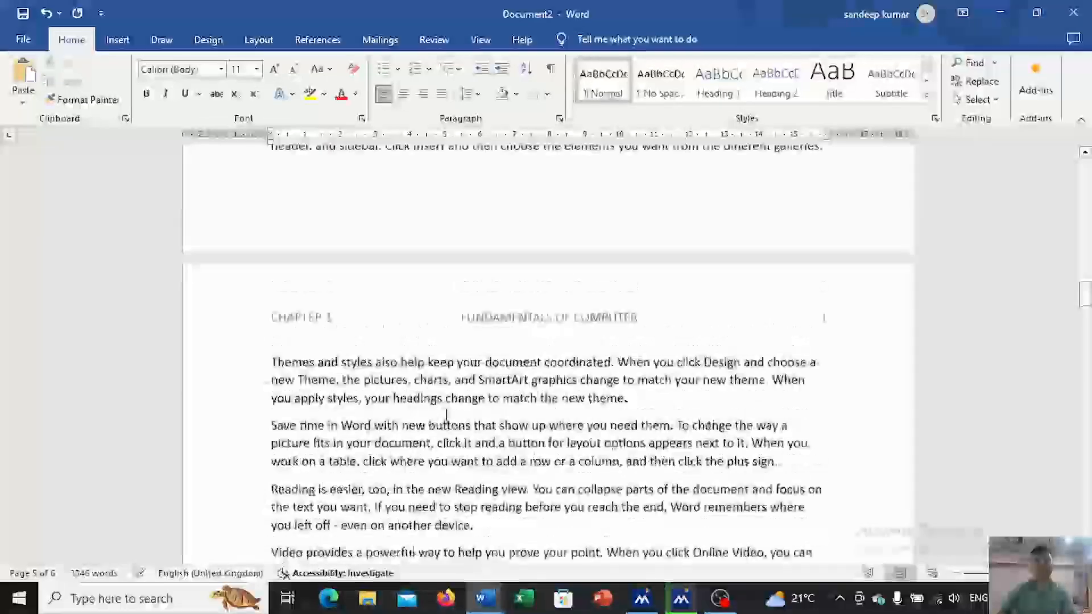
{"action": "scroll", "coordinate": [446, 414], "scroll_direction": "up", "scroll_amount": 10}
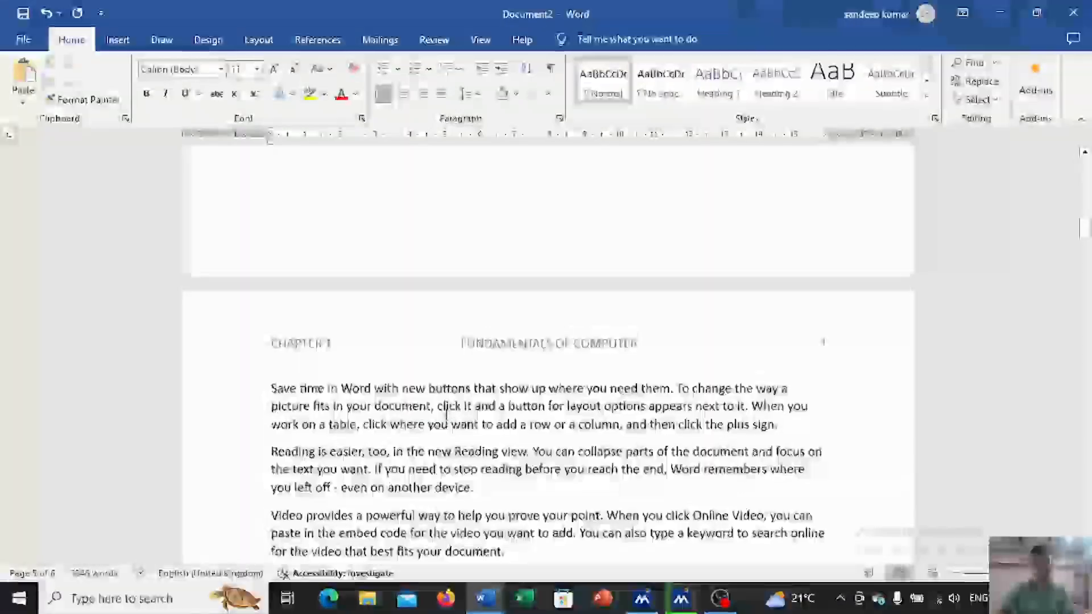
{"action": "left_click", "coordinate": [565, 487]}
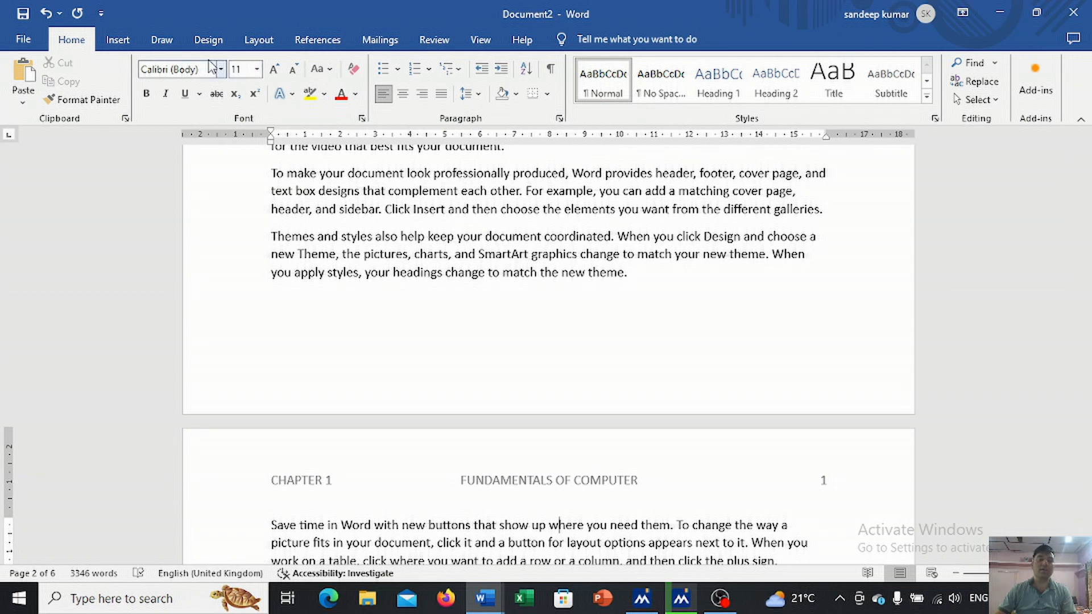
Insert a Blank footer with the text COMPUTER NOTES and return to the body text.
{"action": "left_click", "coordinate": [129, 47]}
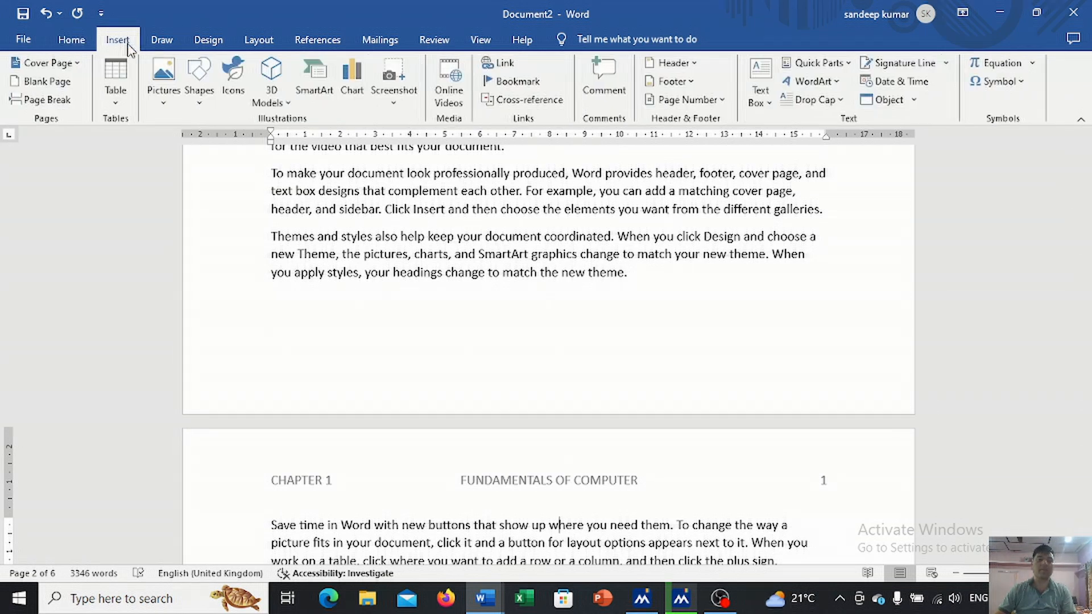
{"action": "left_click", "coordinate": [693, 86]}
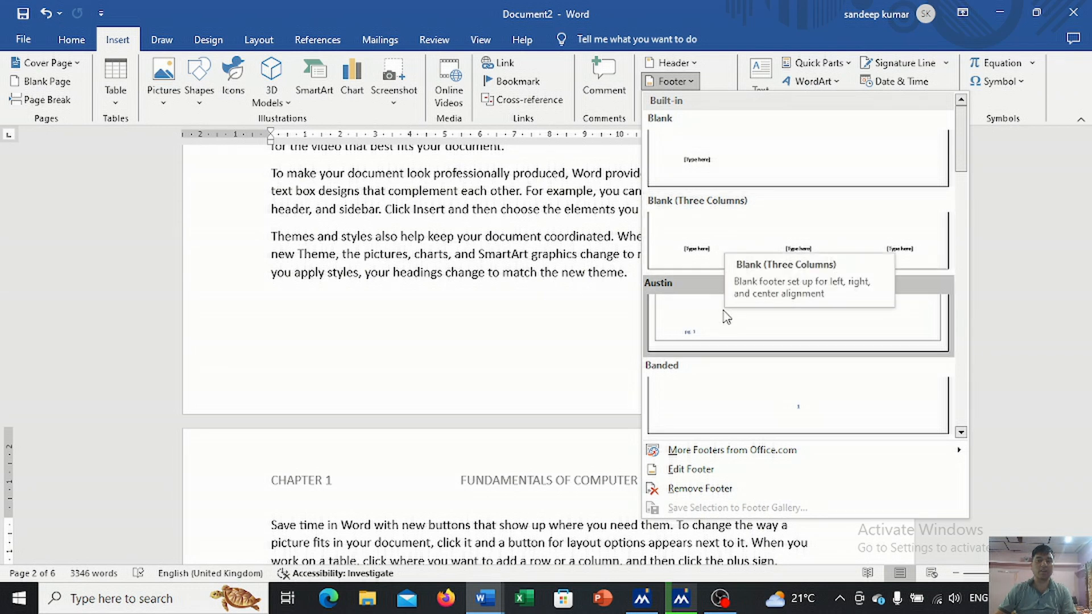
{"action": "left_click", "coordinate": [718, 166]}
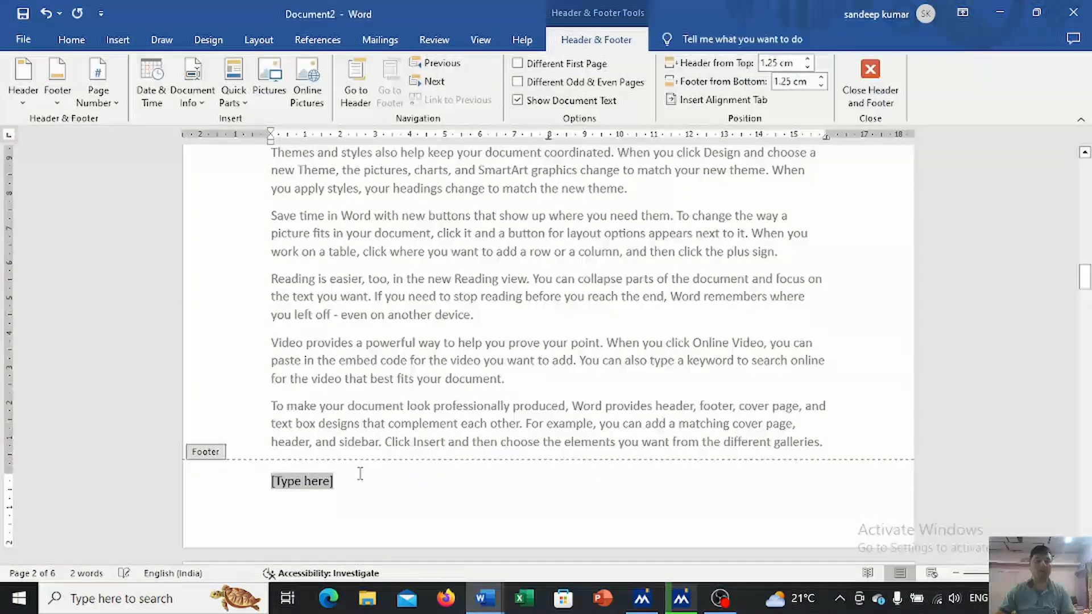
{"action": "type", "text": "SAND"}
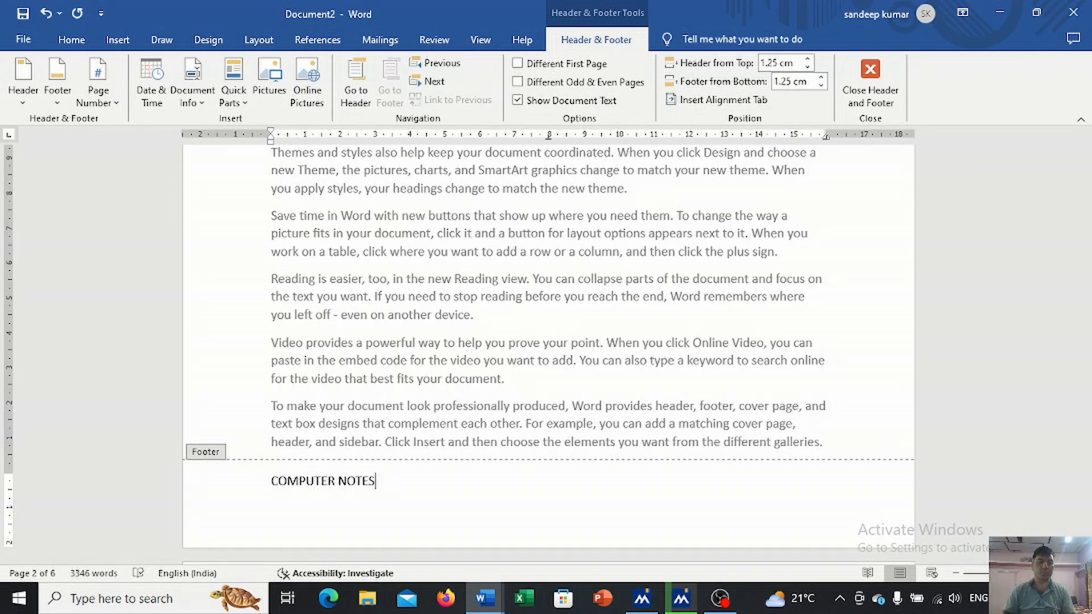
{"action": "double_click", "coordinate": [336, 444]}
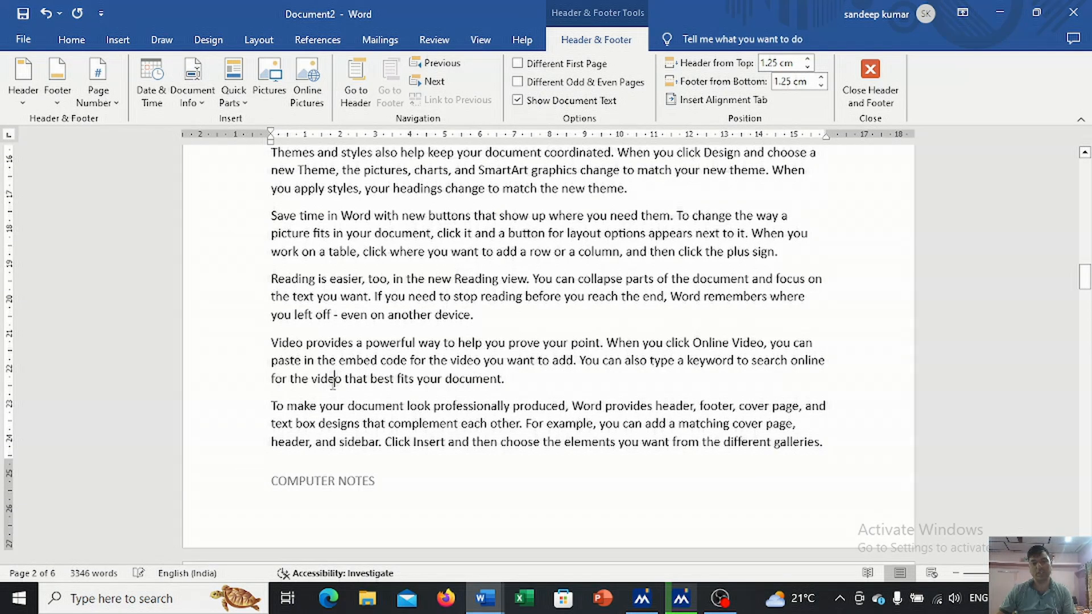
Check the footer text at the end of page three and the header on the pages around it.
{"action": "scroll", "coordinate": [378, 466], "scroll_direction": "down", "scroll_amount": 2}
{"action": "scroll", "coordinate": [378, 466], "scroll_direction": "down", "scroll_amount": 3}
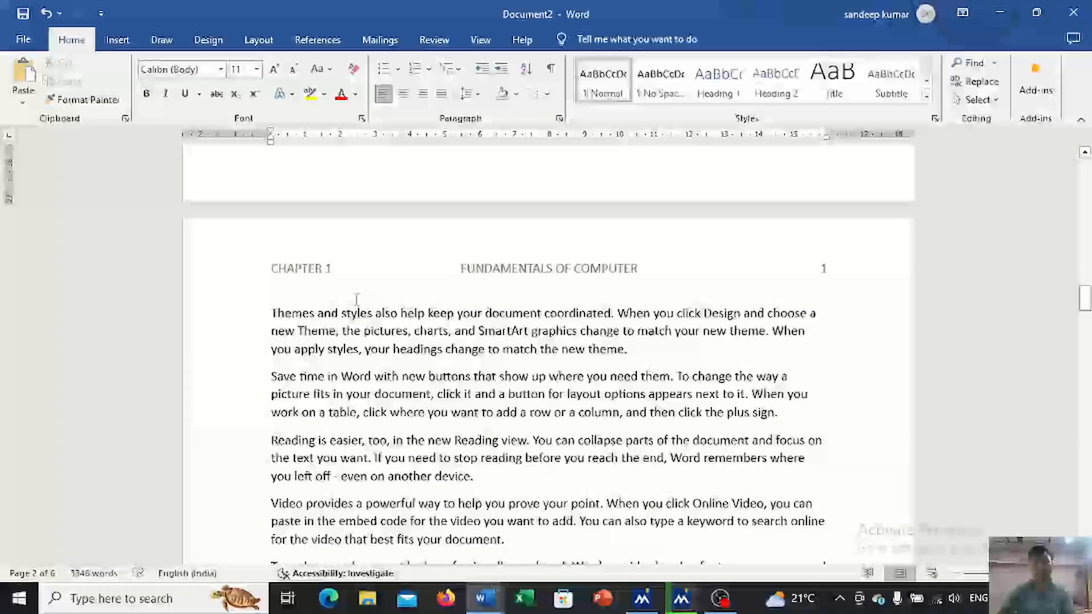
{"action": "scroll", "coordinate": [477, 272], "scroll_direction": "down", "scroll_amount": 1}
{"action": "scroll", "coordinate": [477, 272], "scroll_direction": "down", "scroll_amount": 10}
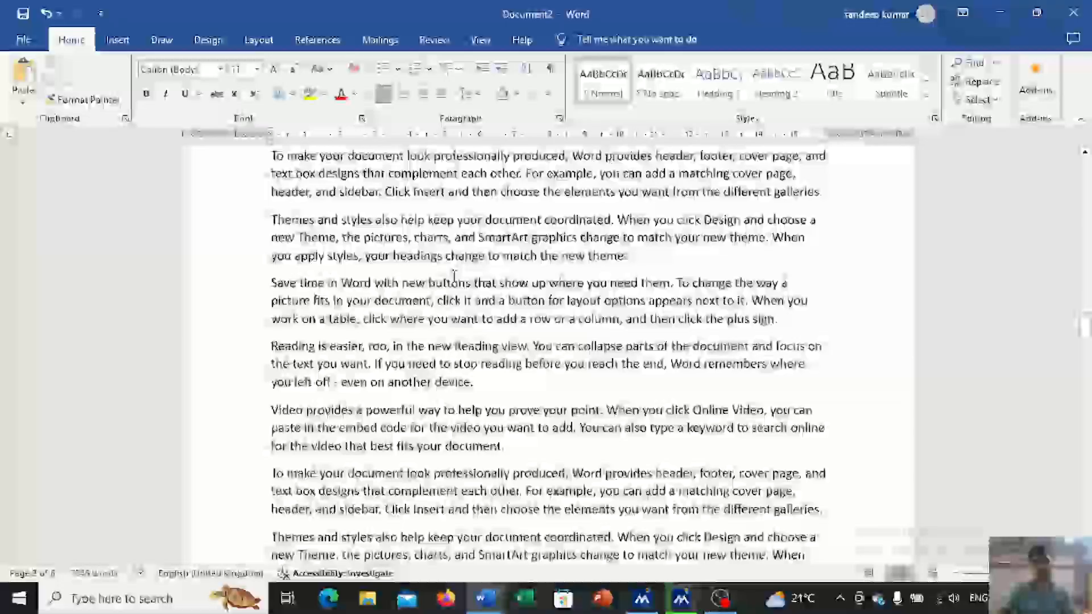
{"action": "scroll", "coordinate": [443, 275], "scroll_direction": "down", "scroll_amount": 1}
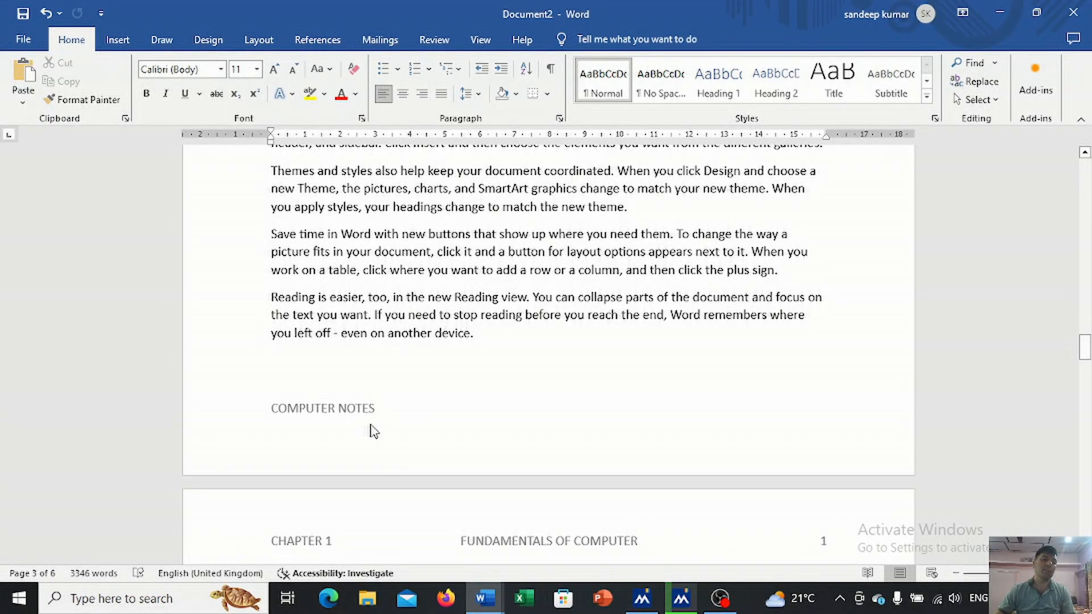
{"action": "scroll", "coordinate": [374, 416], "scroll_direction": "down", "scroll_amount": 1}
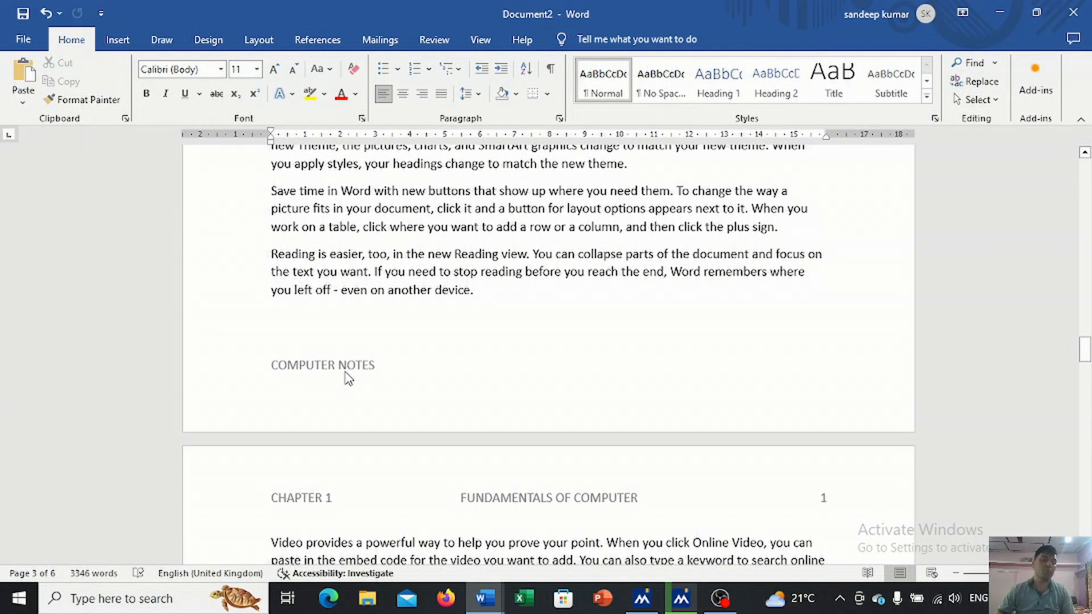
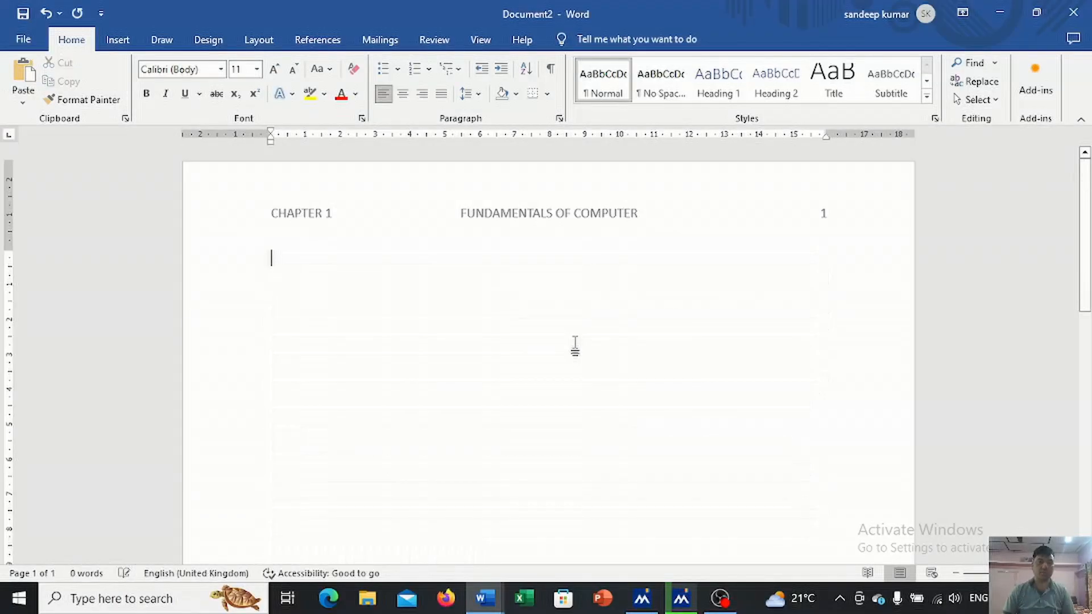
Remove the three-column header from the emptied document and return to the body.
{"action": "double_click", "coordinate": [545, 216]}
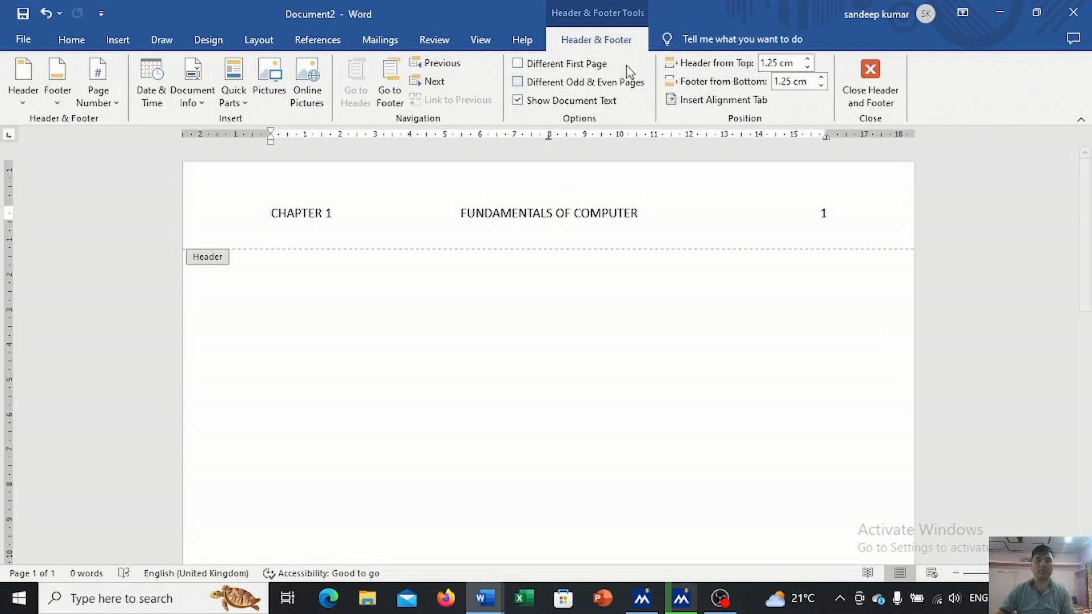
{"action": "left_click", "coordinate": [118, 41]}
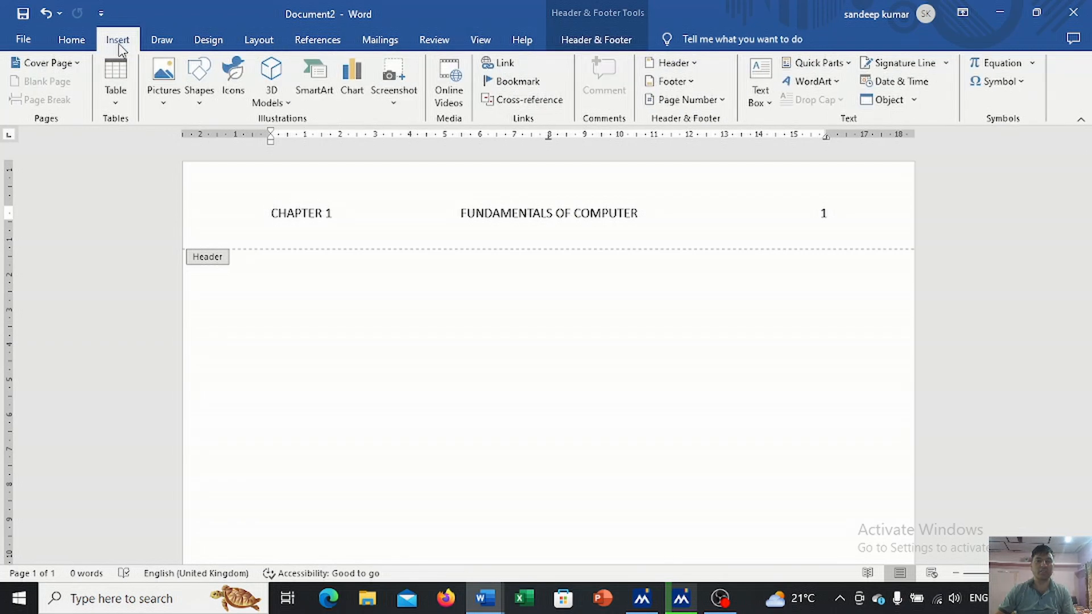
{"action": "left_click", "coordinate": [695, 65]}
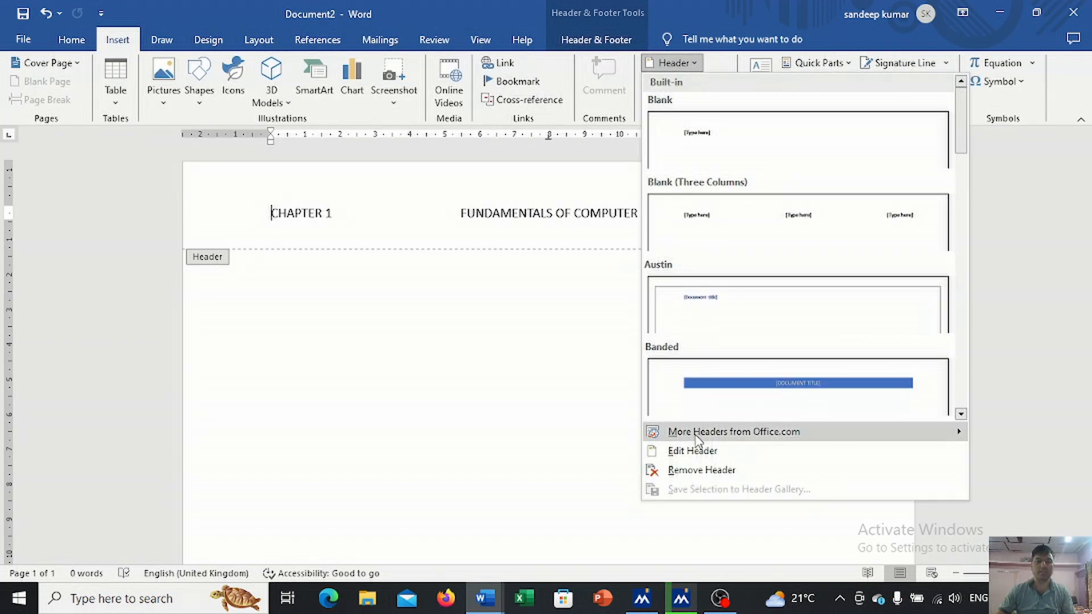
{"action": "left_click", "coordinate": [701, 470]}
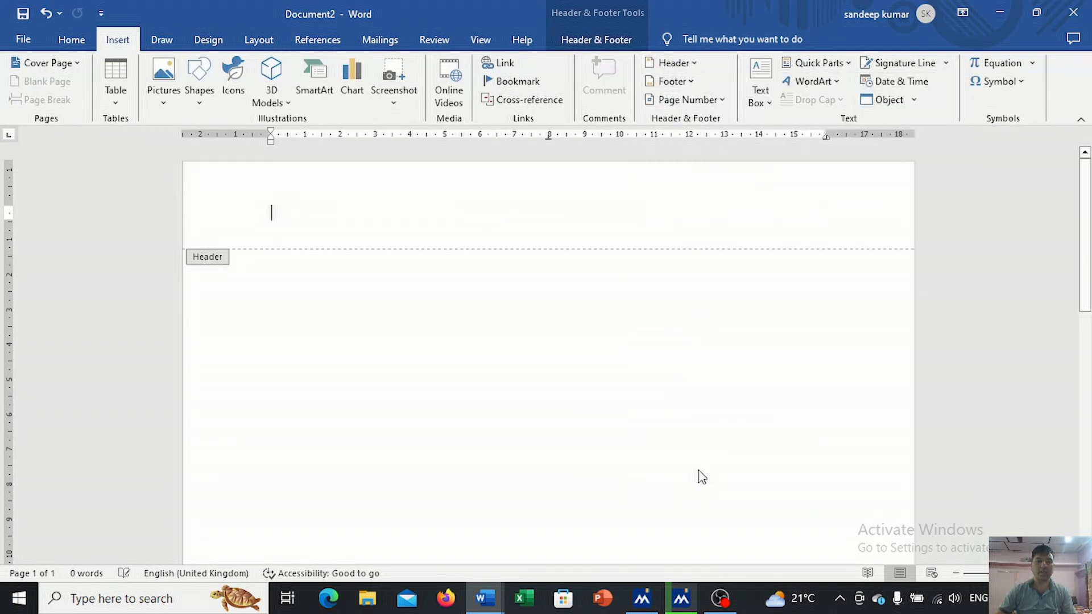
{"action": "double_click", "coordinate": [493, 342]}
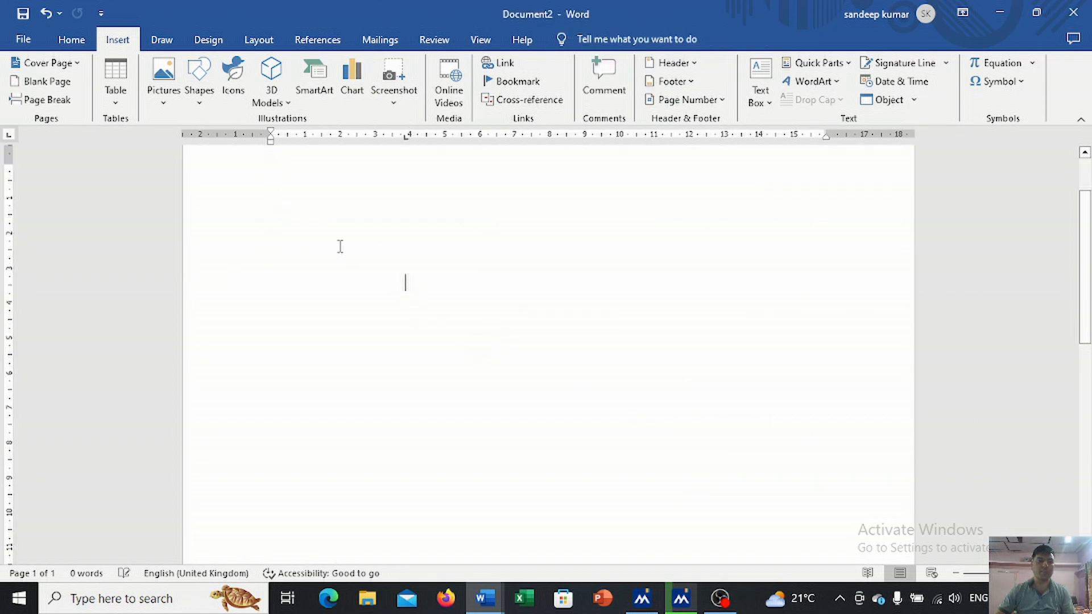
Generate sample paragraphs in the empty body with =RAND() and add copies below them until the text reaches a second page.
{"action": "scroll", "coordinate": [340, 246], "scroll_direction": "up", "scroll_amount": 1}
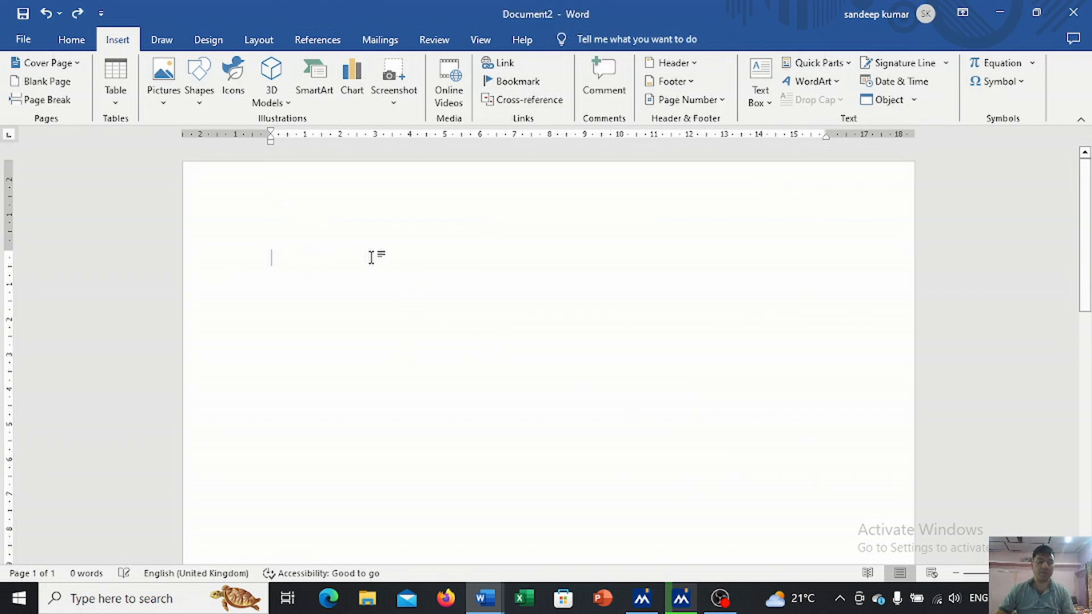
{"action": "type", "text": "=RANDF90"}
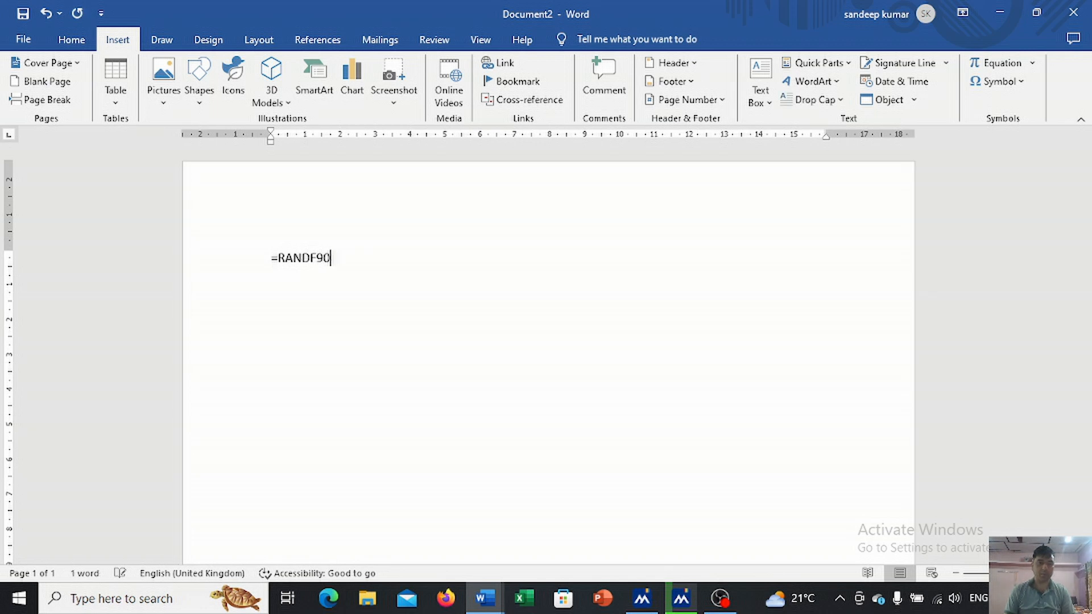
{"action": "key", "text": "Return"}
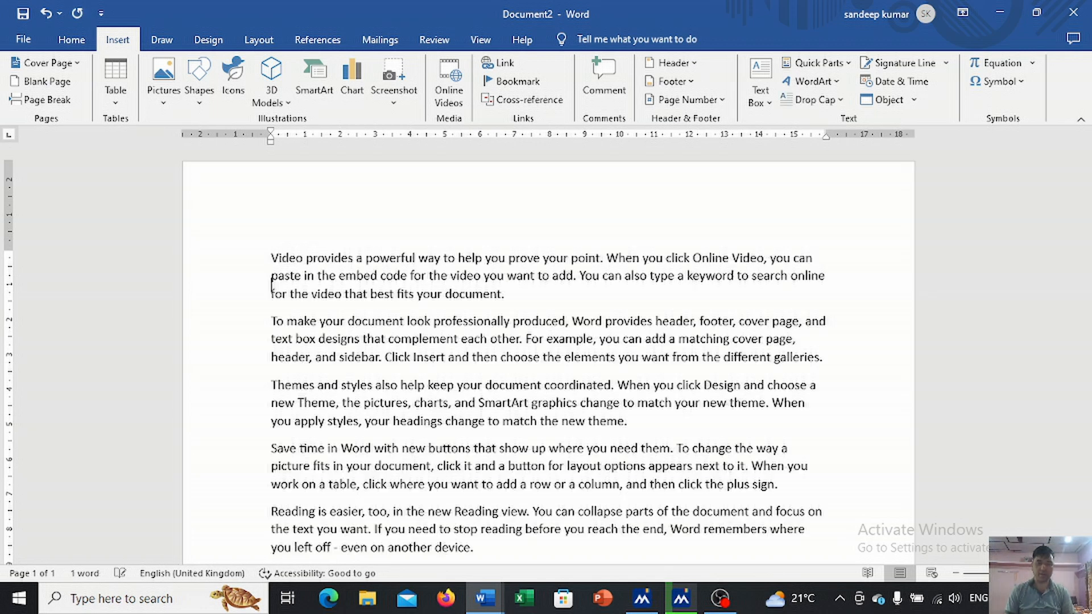
{"action": "key", "text": "ctrl+a"}
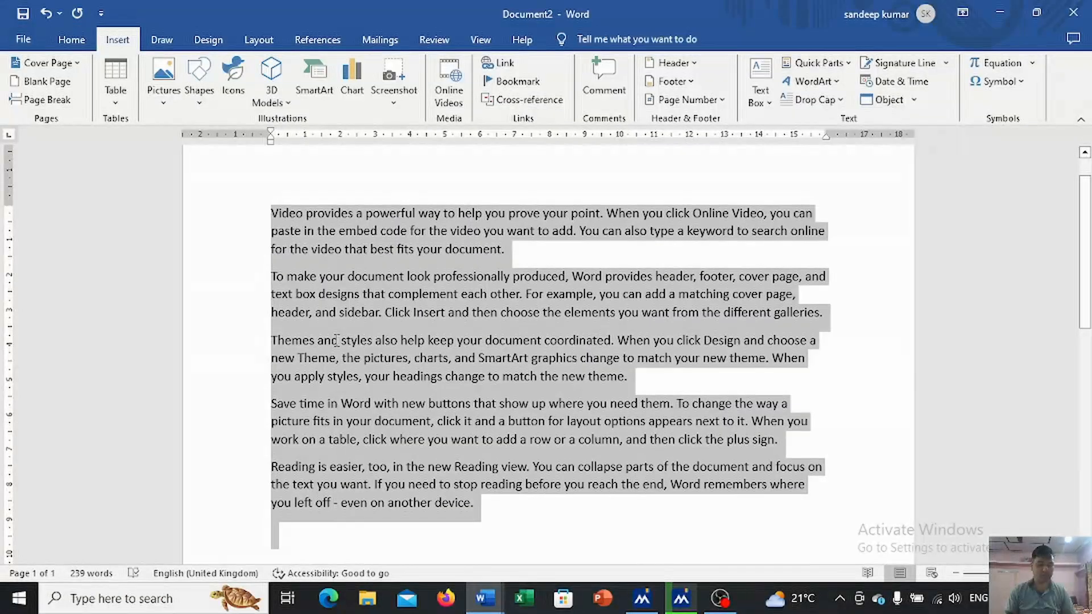
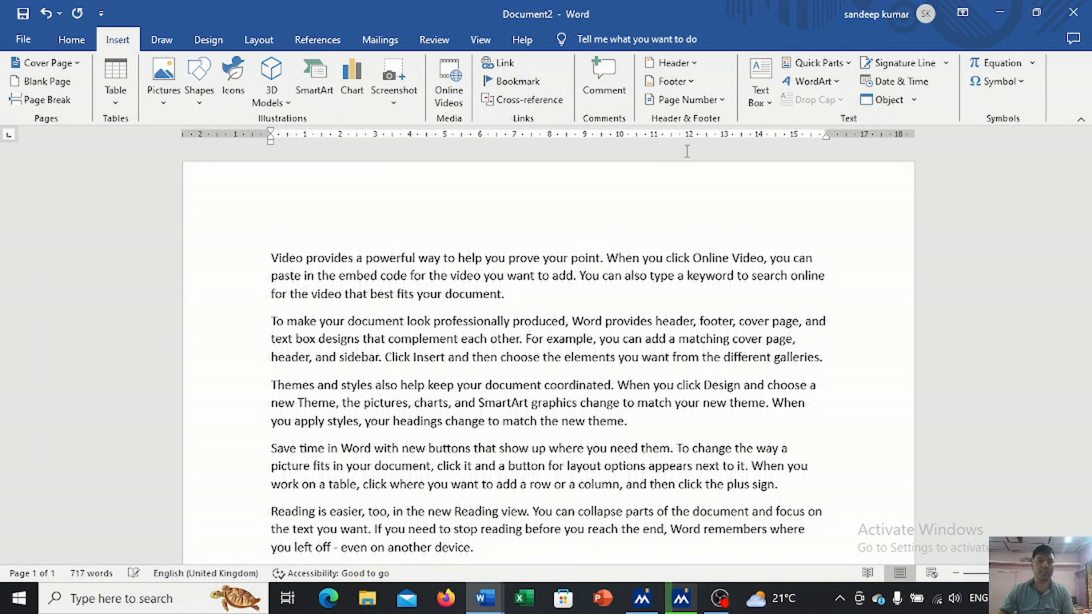
Insert the built-in Austin header with its page border into the document.
{"action": "left_click", "coordinate": [694, 64]}
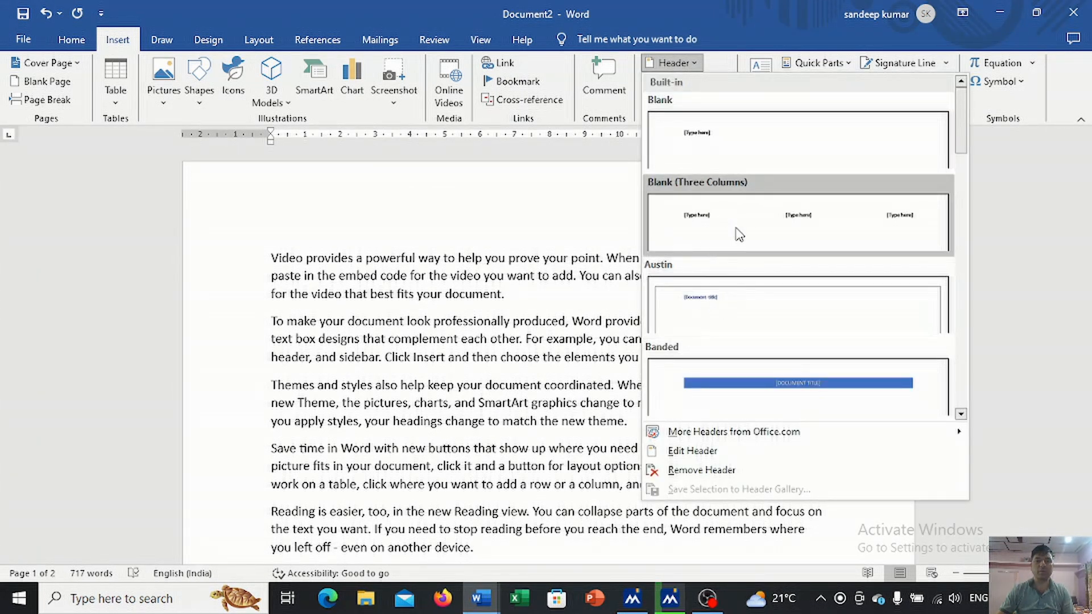
{"action": "left_click", "coordinate": [721, 314]}
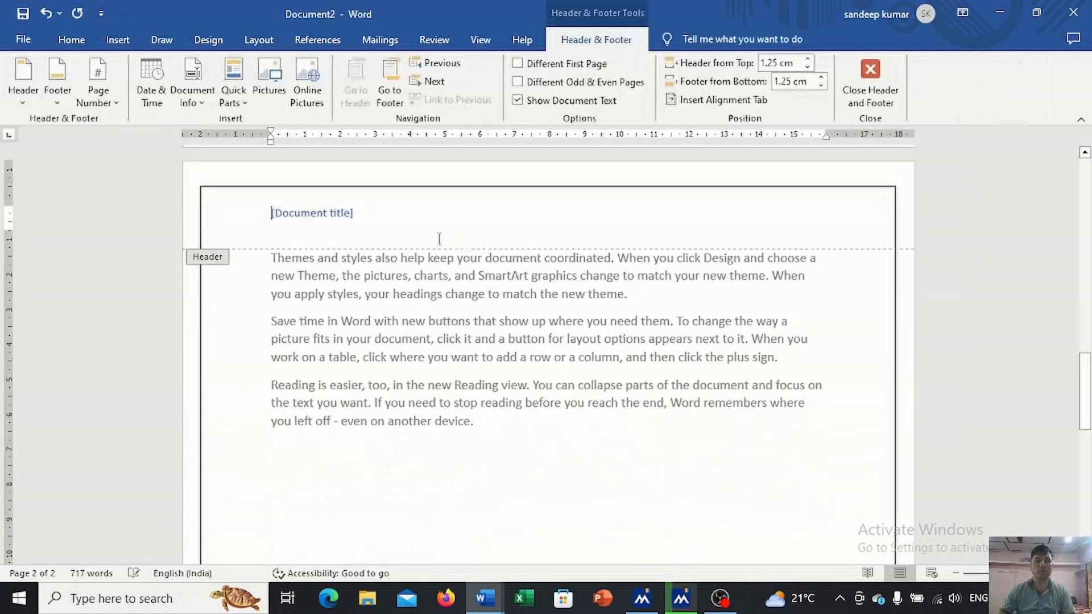
{"action": "left_click", "coordinate": [386, 234]}
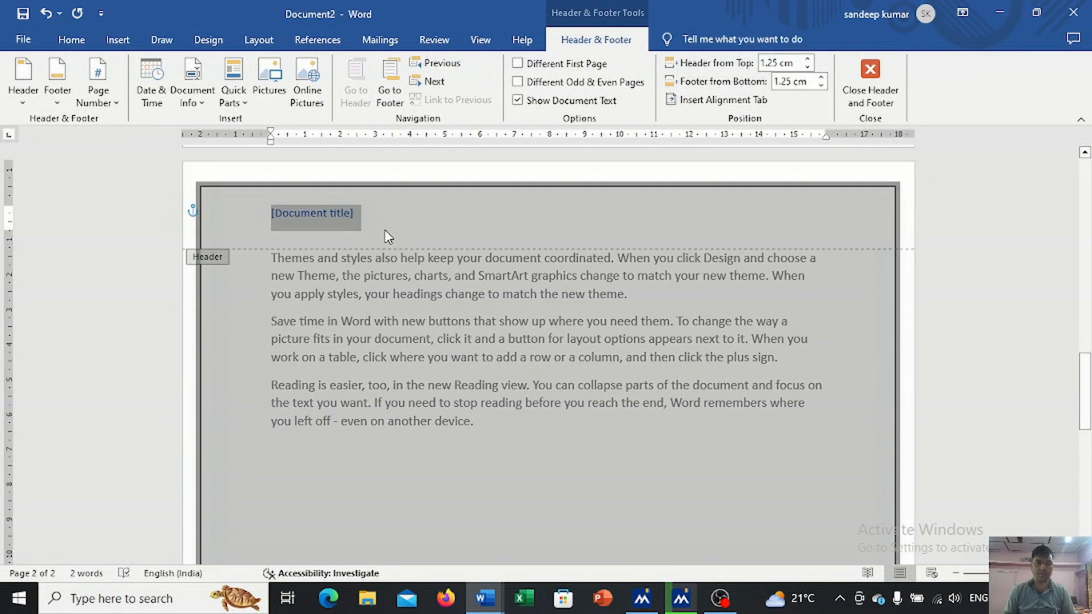
Enter COMPUTER FUNDAMENTAL as the document title in the Austin header and return to the body text.
{"action": "left_click", "coordinate": [349, 215]}
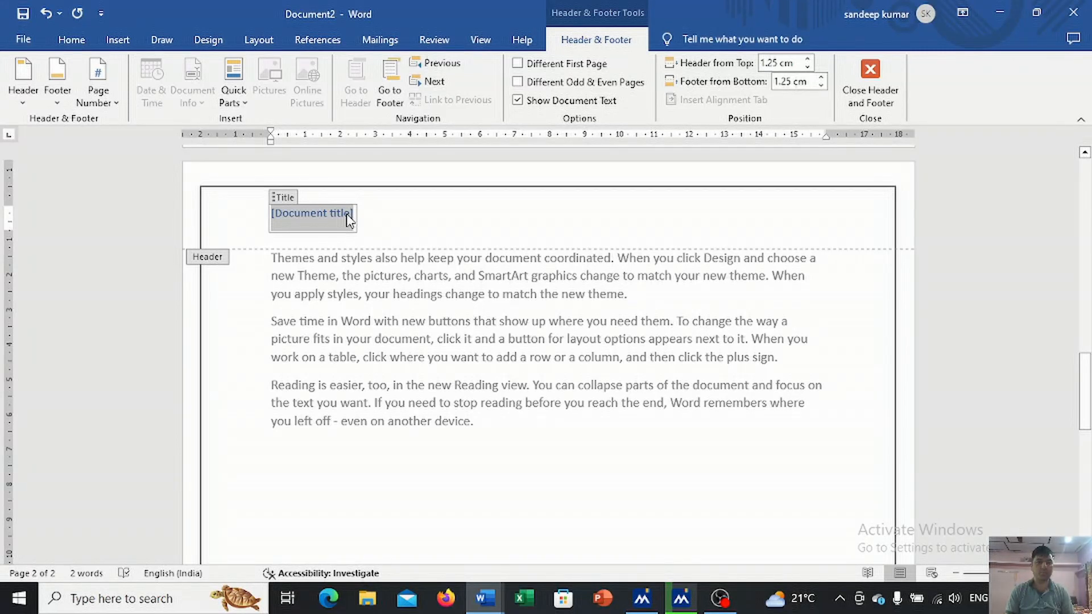
{"action": "type", "text": "CHAPTER"}
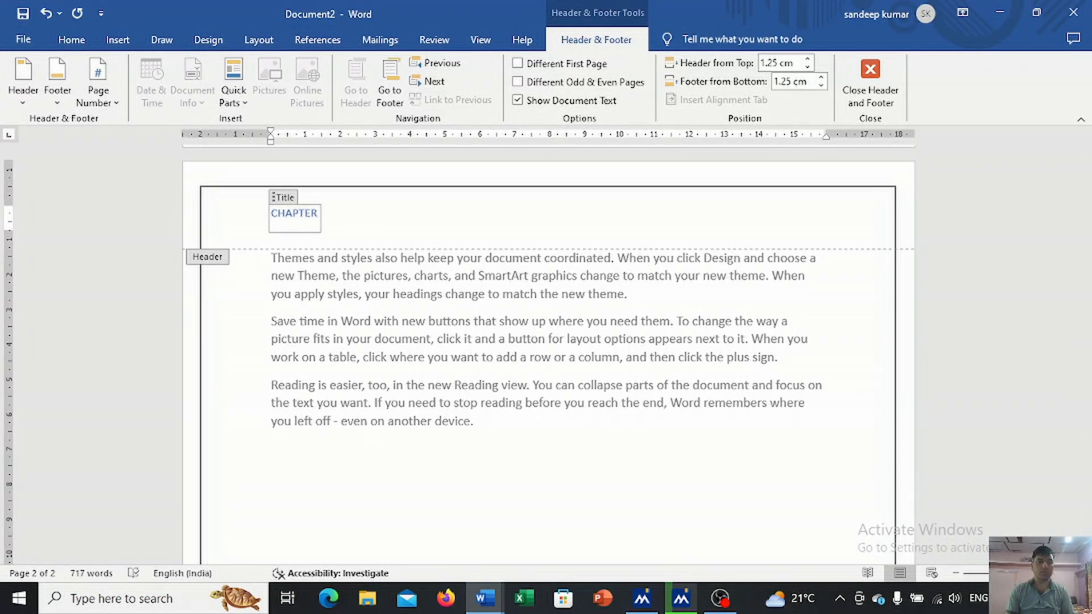
{"action": "key", "text": "BackSpace"}
{"action": "key", "text": "BackSpace"}
{"action": "key", "text": "BackSpace"}
{"action": "key", "text": "BackSpace"}
{"action": "key", "text": "BackSpace"}
{"action": "key", "text": "BackSpace"}
{"action": "key", "text": "BackSpace"}
{"action": "key", "text": "BackSpace"}
{"action": "key", "text": "BackSpace"}
{"action": "type", "text": "OMPUTER FUN"}
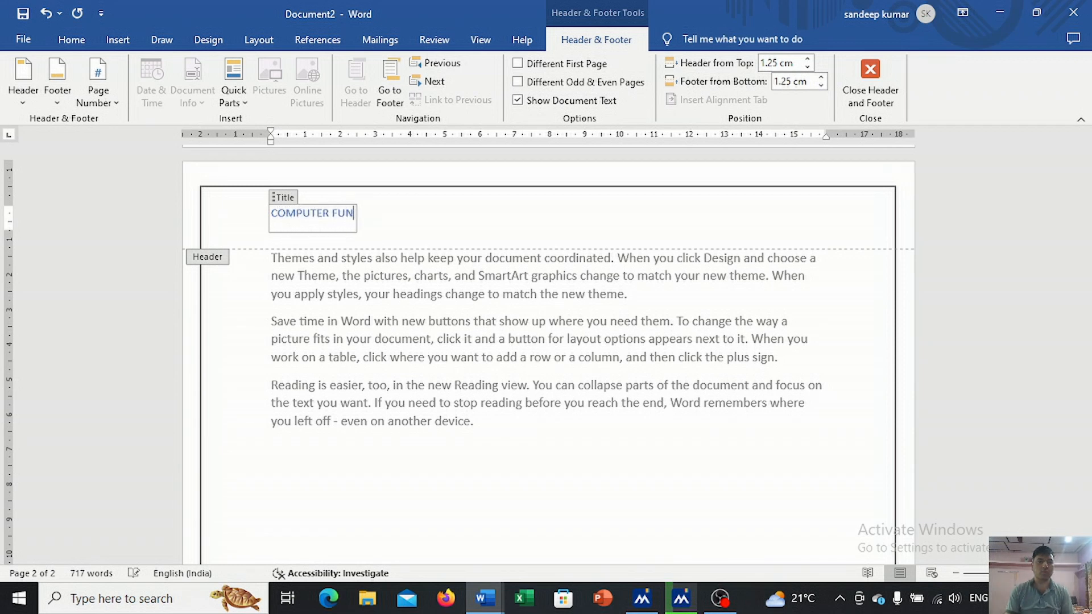
{"action": "type", "text": "DATMETNA"}
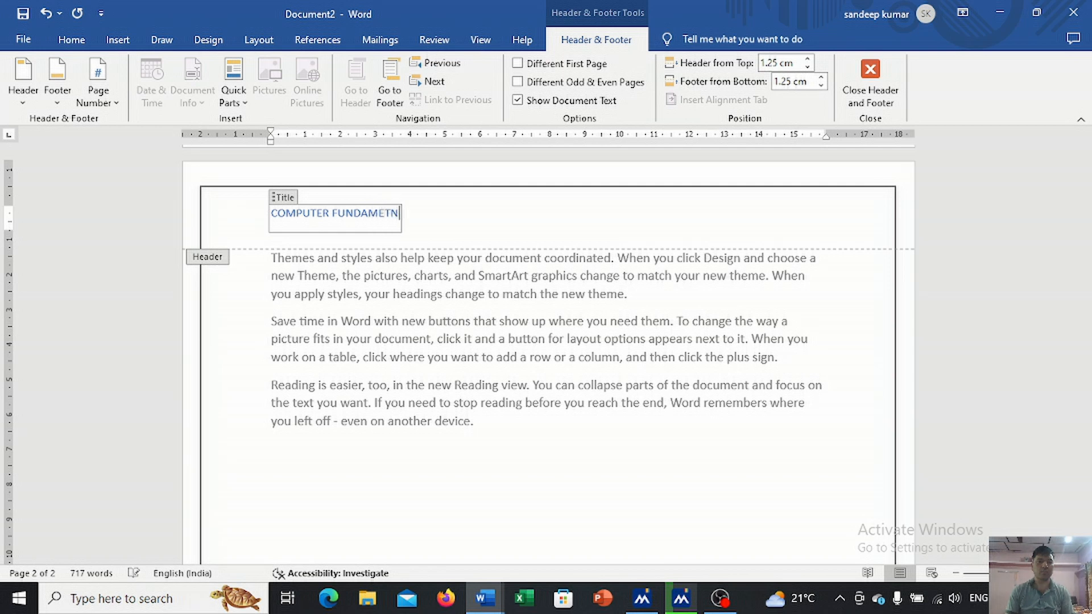
{"action": "key", "text": "BackSpace"}
{"action": "key", "text": "BackSpace"}
{"action": "key", "text": "BackSpace"}
{"action": "type", "text": "NA"}
{"action": "key", "text": "BackSpace"}
{"action": "type", "text": "TAL"}
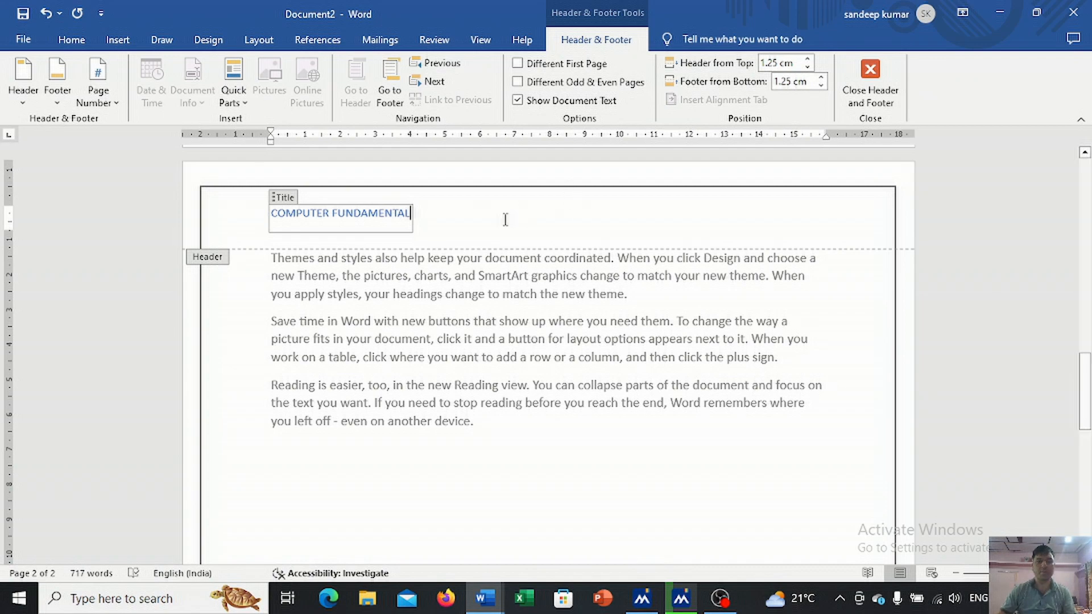
{"action": "double_click", "coordinate": [415, 311]}
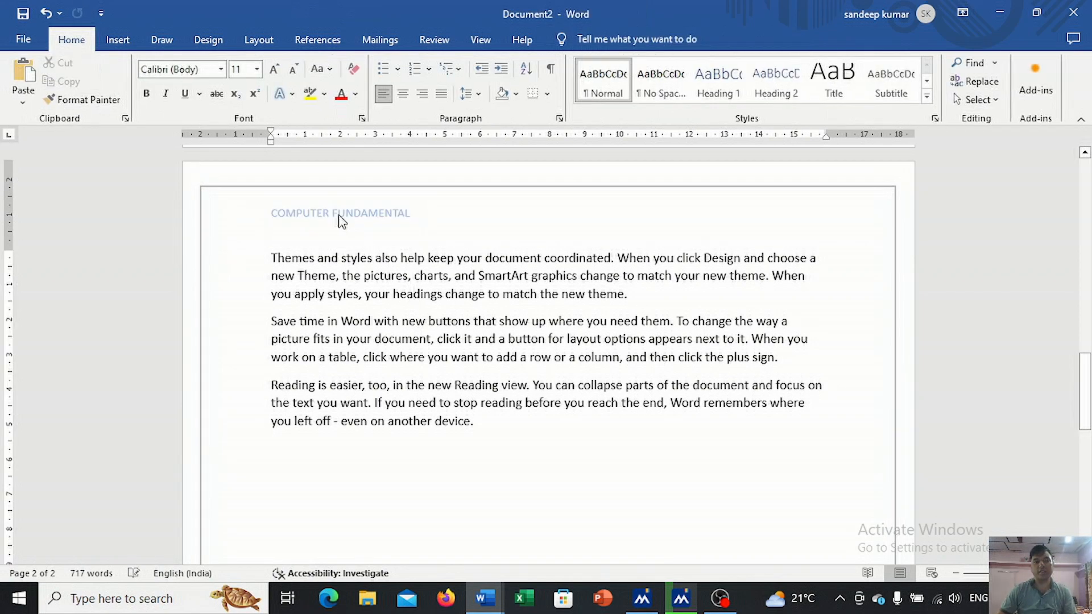
Check the header, border and footer on both pages, and view the built-in footer designs without inserting one.
{"action": "scroll", "coordinate": [405, 235], "scroll_direction": "down", "scroll_amount": 12}
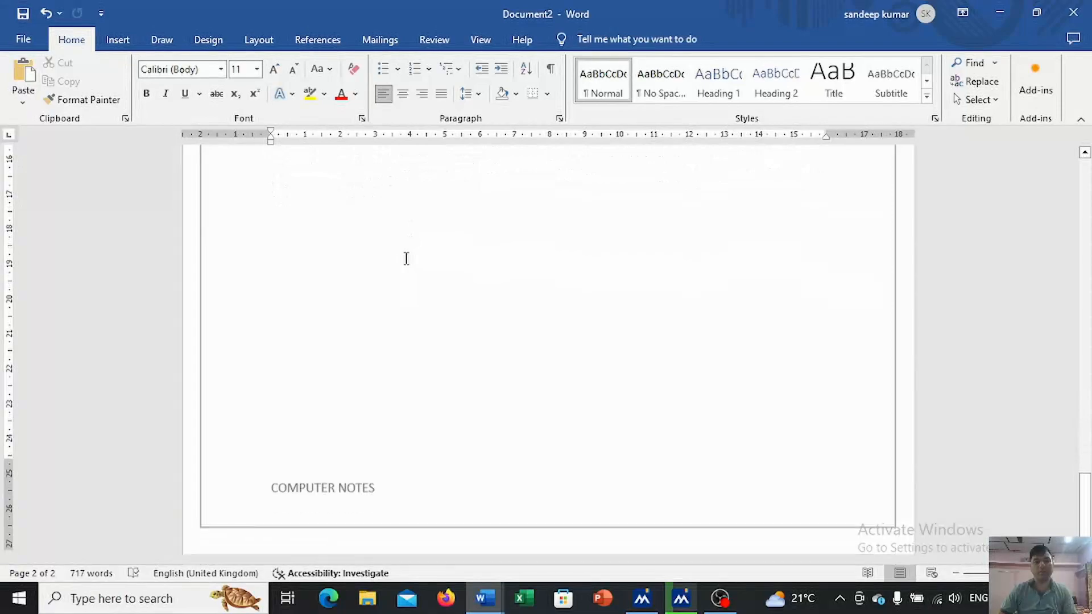
{"action": "scroll", "coordinate": [382, 349], "scroll_direction": "up", "scroll_amount": 10}
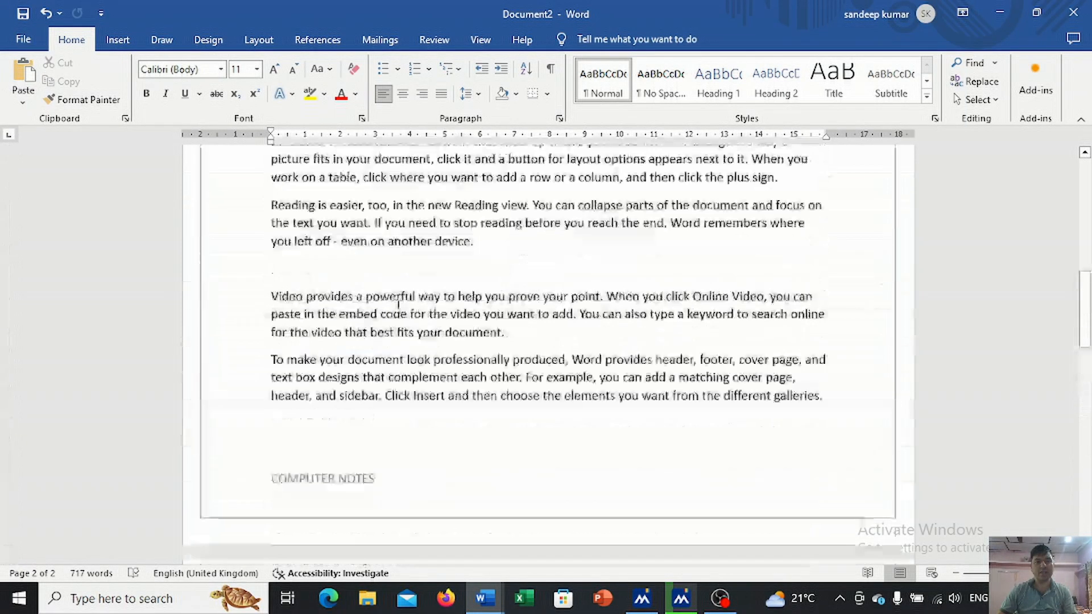
{"action": "scroll", "coordinate": [398, 300], "scroll_direction": "up", "scroll_amount": 10}
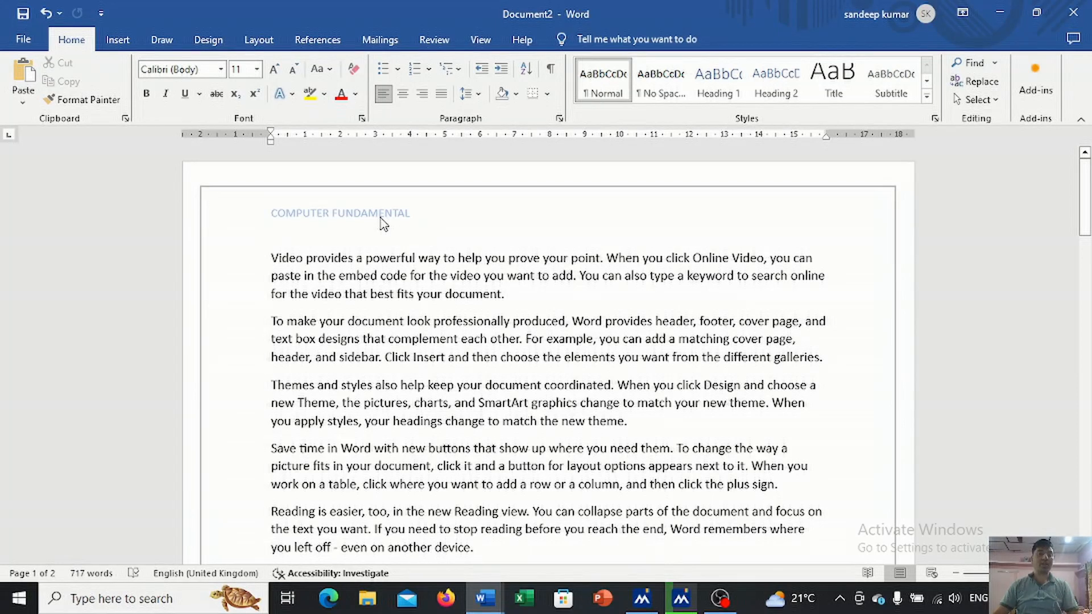
{"action": "left_click", "coordinate": [116, 40]}
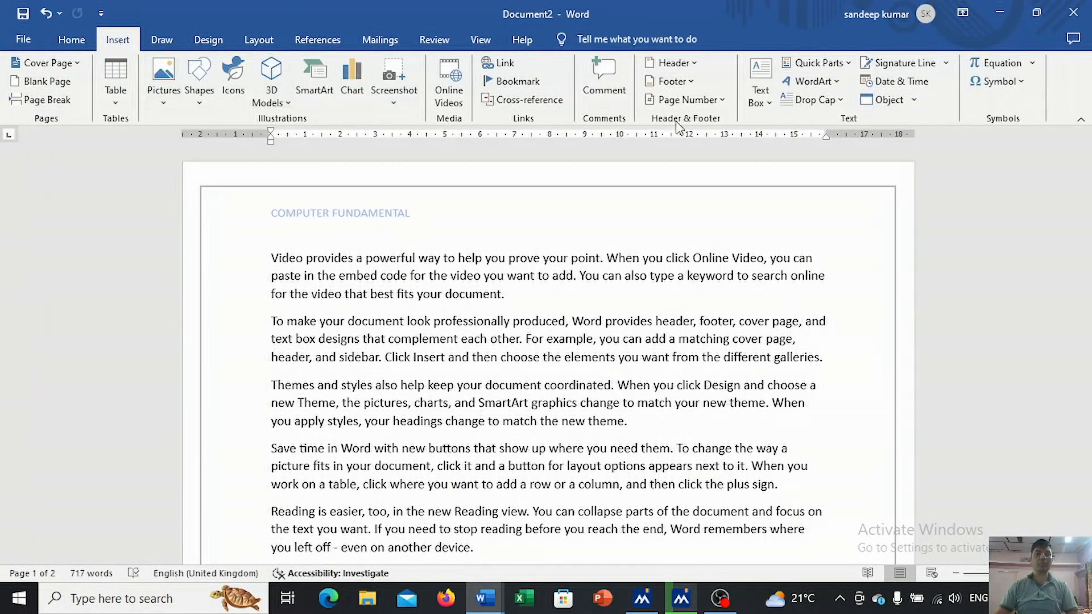
{"action": "left_click", "coordinate": [693, 83]}
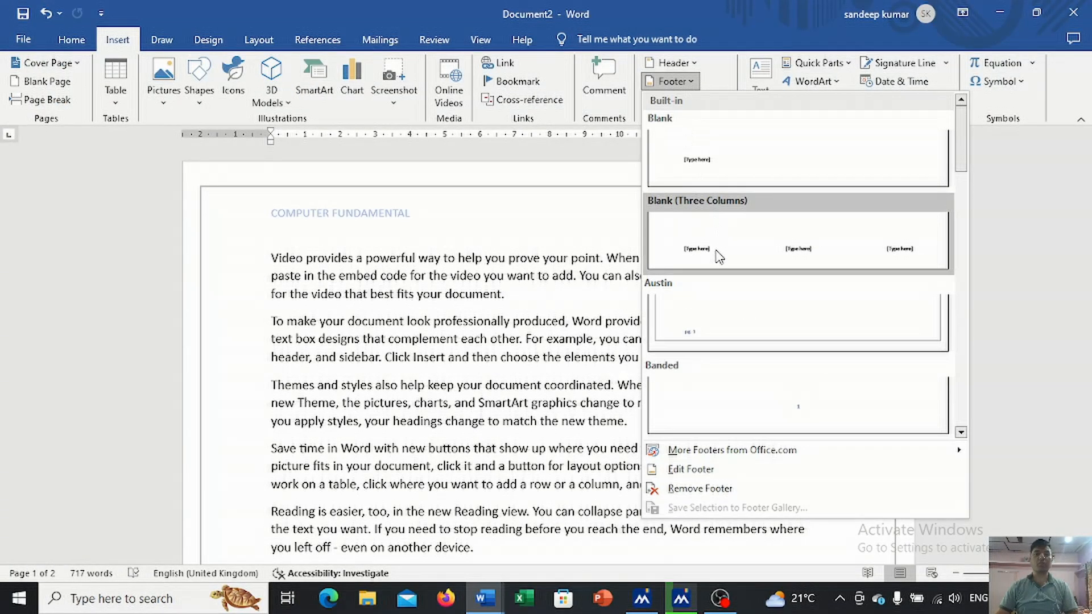
{"action": "left_click", "coordinate": [602, 296]}
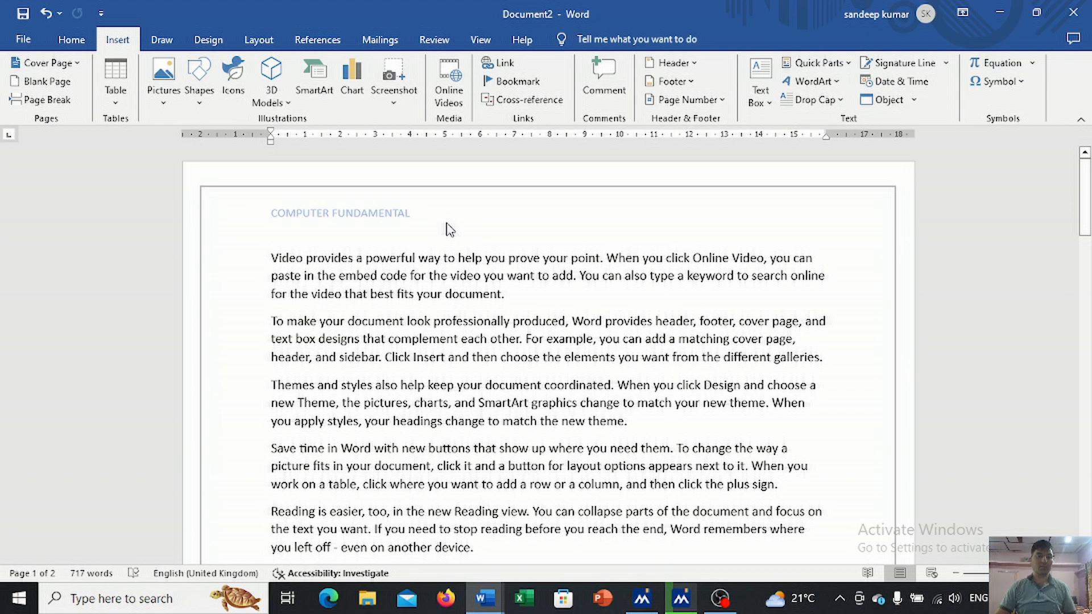
Delete all body text, remove the Austin header with its page border, and return to the empty body.
{"action": "key", "text": "ctrl+a"}
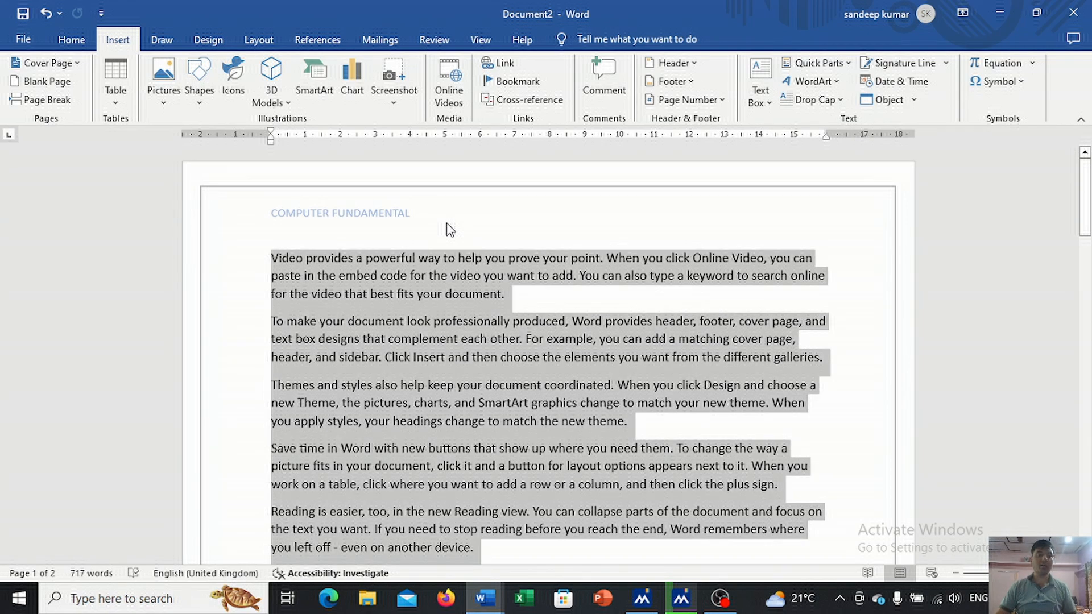
{"action": "key", "text": "Delete"}
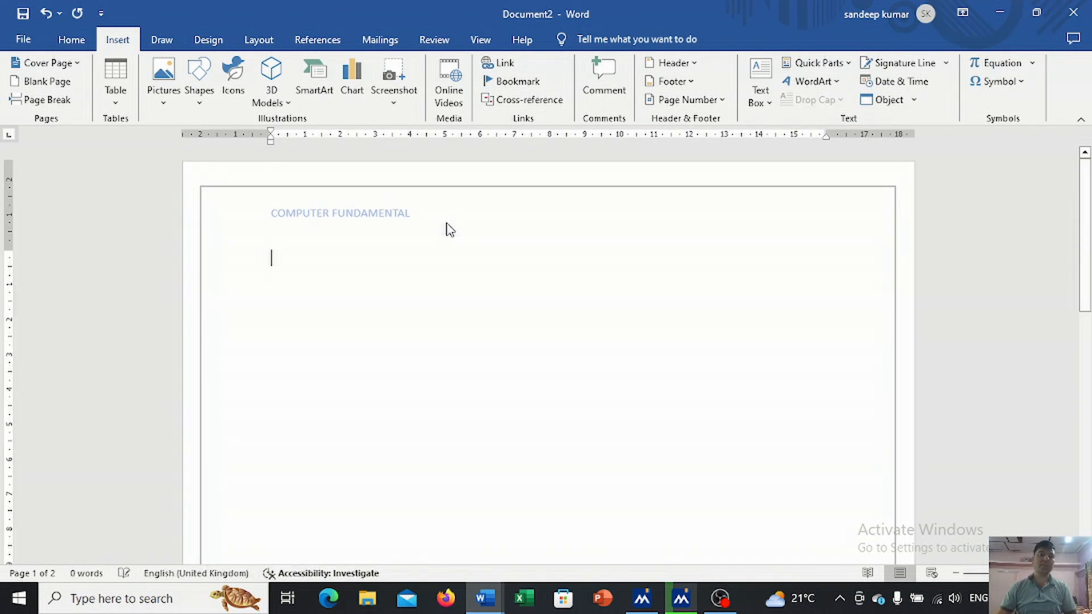
{"action": "double_click", "coordinate": [426, 214]}
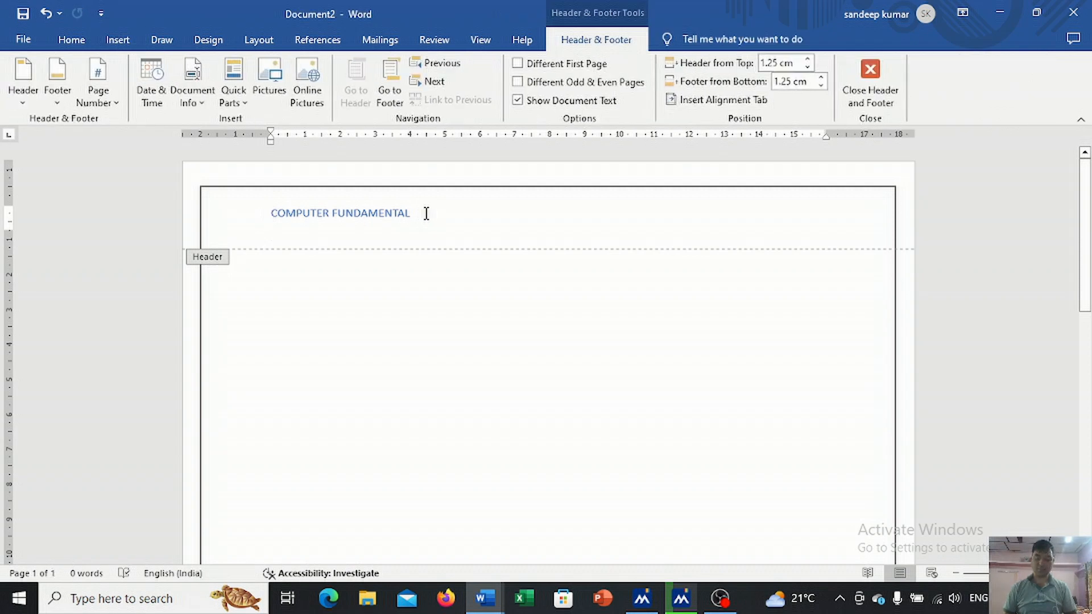
{"action": "key", "text": "ctrl+a"}
{"action": "key", "text": "Delete"}
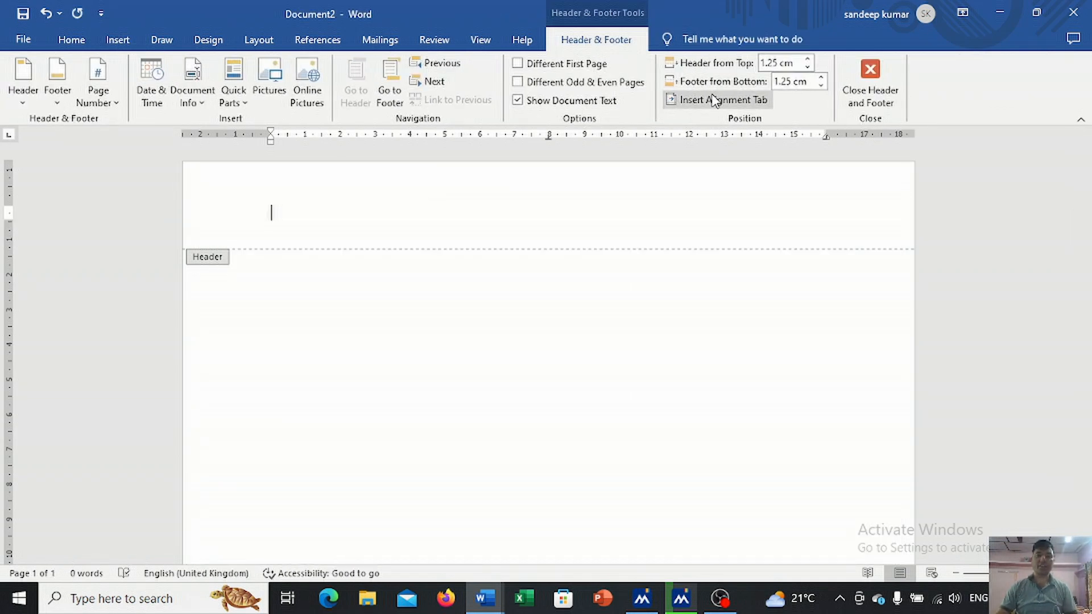
{"action": "left_click", "coordinate": [122, 41]}
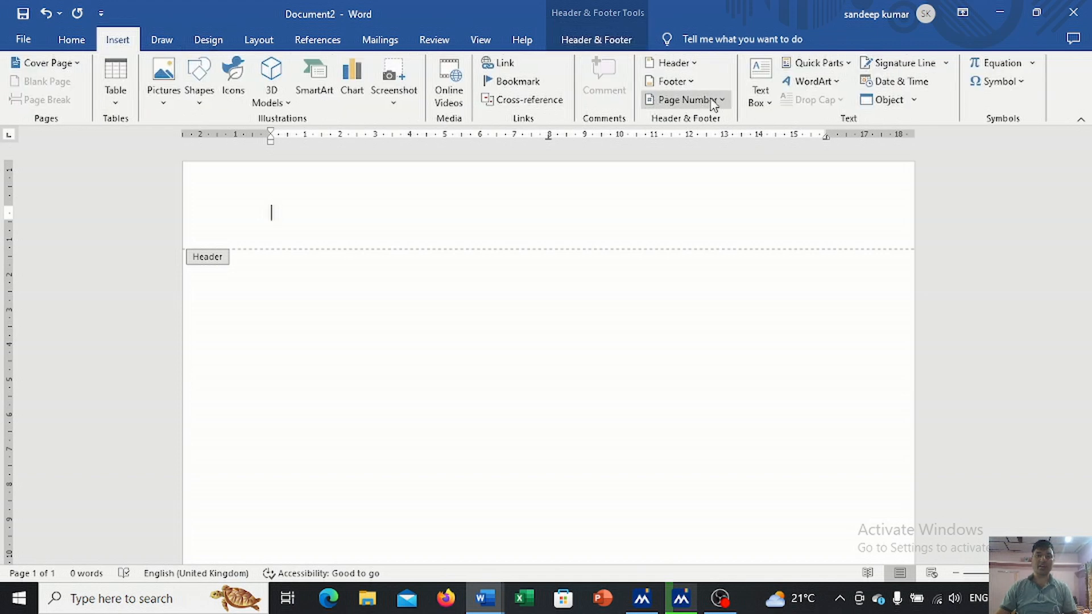
{"action": "left_click", "coordinate": [694, 64]}
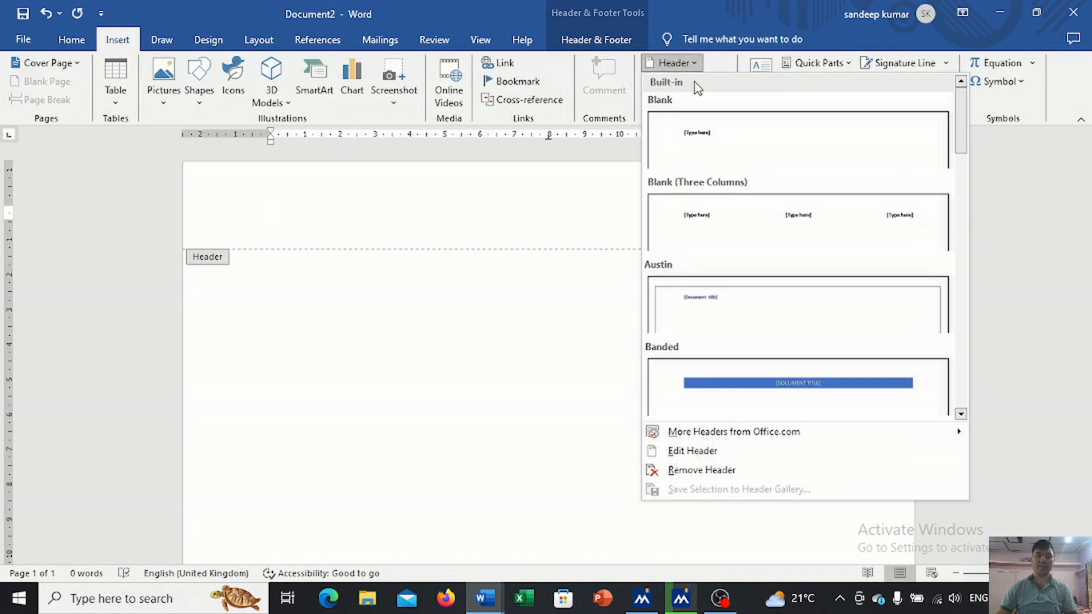
{"action": "left_click", "coordinate": [714, 473]}
{"action": "double_click", "coordinate": [477, 343]}
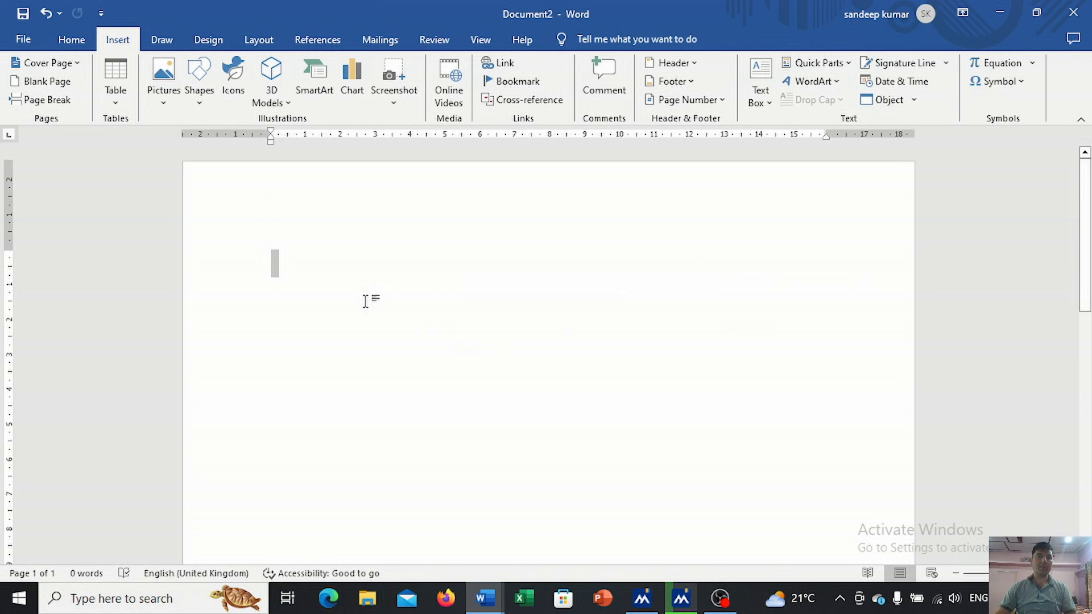
Generate sample paragraphs in the empty body with =RAND().
{"action": "type", "text": "=RAND"}
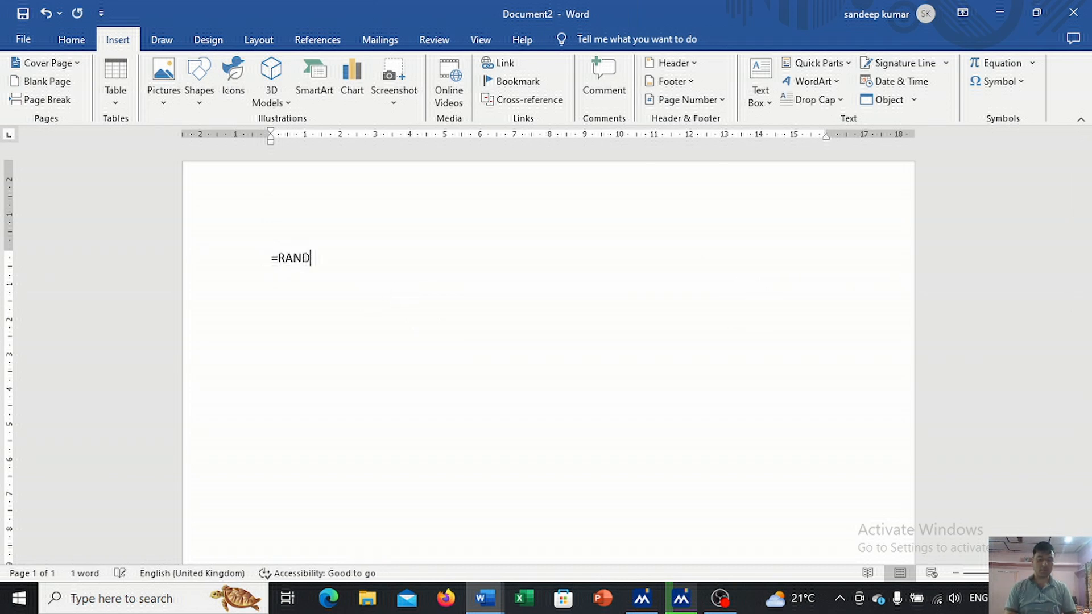
{"action": "type", "text": "()"}
{"action": "key", "text": "Return"}
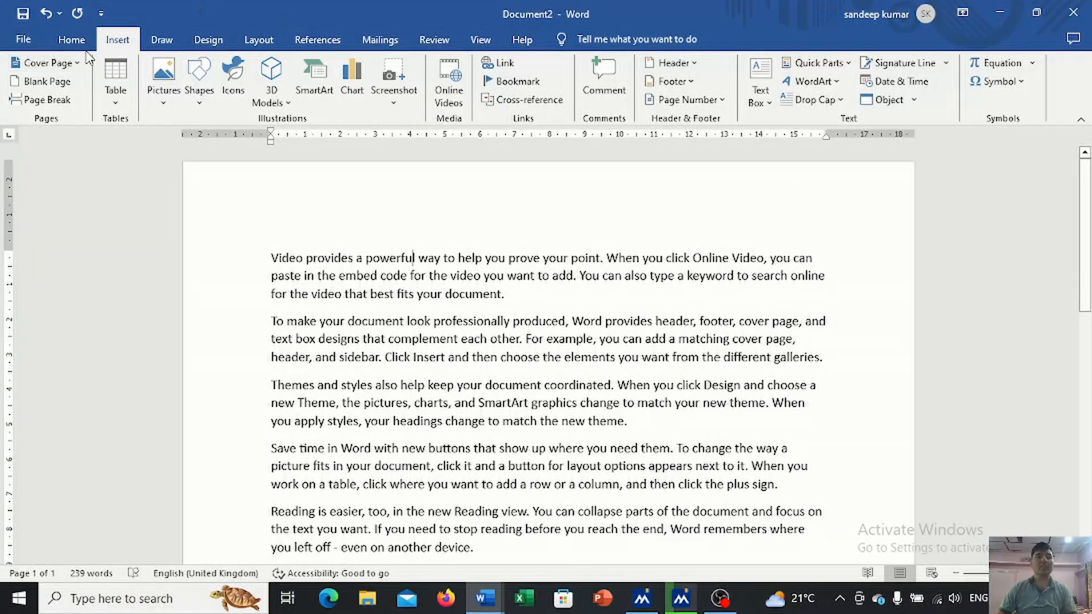
Insert the built-in Blank header and enter INTRODUCTION as its text.
{"action": "left_click", "coordinate": [690, 65]}
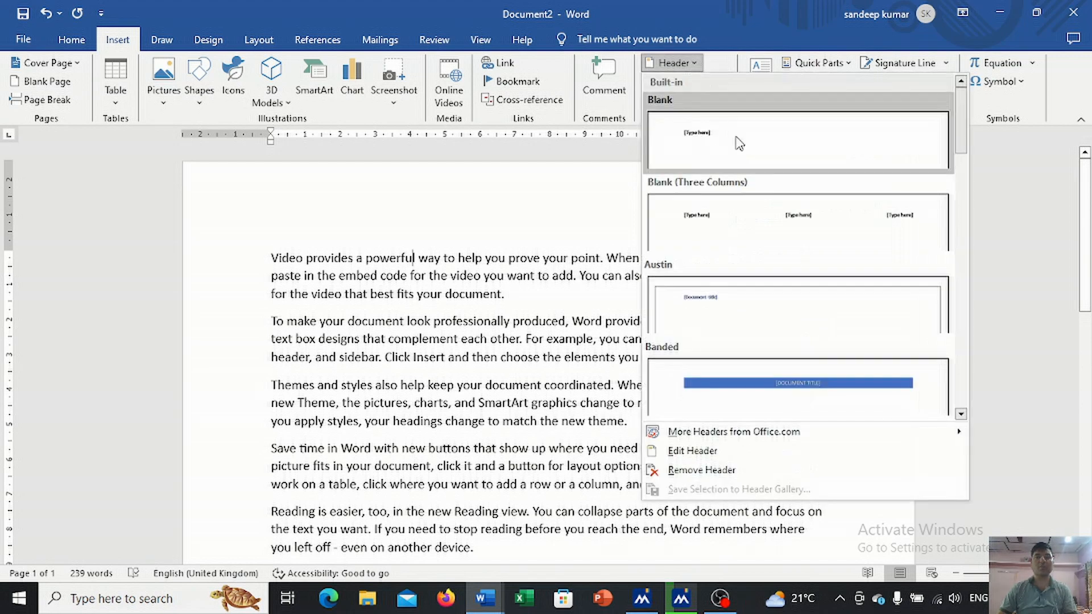
{"action": "left_click", "coordinate": [692, 142]}
{"action": "type", "text": "CHAPTER"}
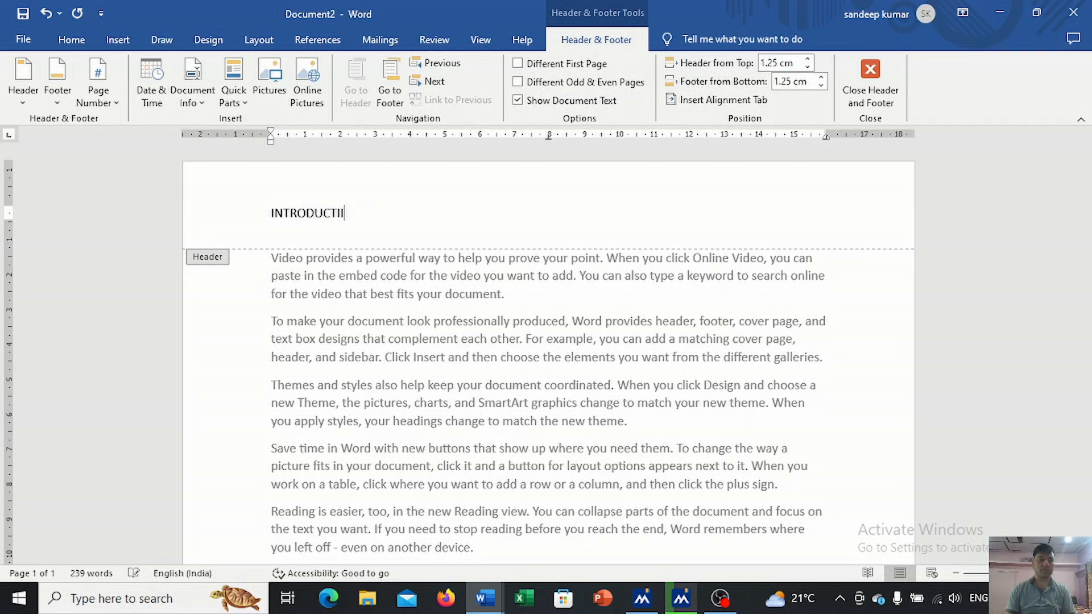
Make the INTRODUCTION header text bold, enlarge it by four font size increments, and return to the body text.
{"action": "left_click_drag", "start_coordinate": [364, 212], "coordinate": [269, 205]}
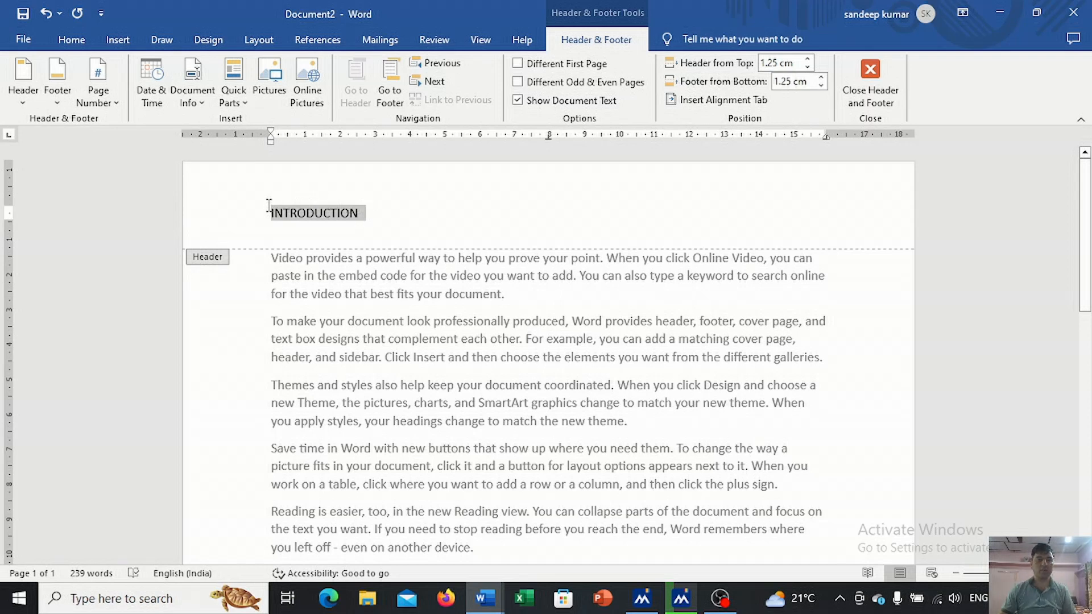
{"action": "left_click", "coordinate": [68, 40]}
{"action": "left_click", "coordinate": [146, 93]}
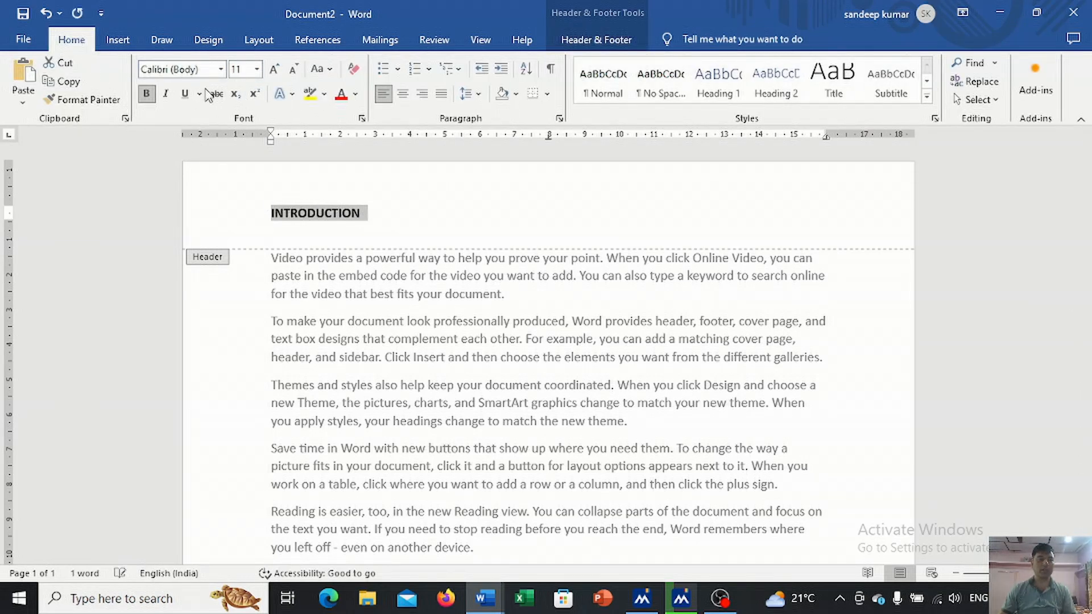
{"action": "left_click", "coordinate": [273, 71]}
{"action": "left_click", "coordinate": [273, 71]}
{"action": "left_click", "coordinate": [273, 71]}
{"action": "left_click", "coordinate": [273, 71]}
{"action": "double_click", "coordinate": [363, 370]}
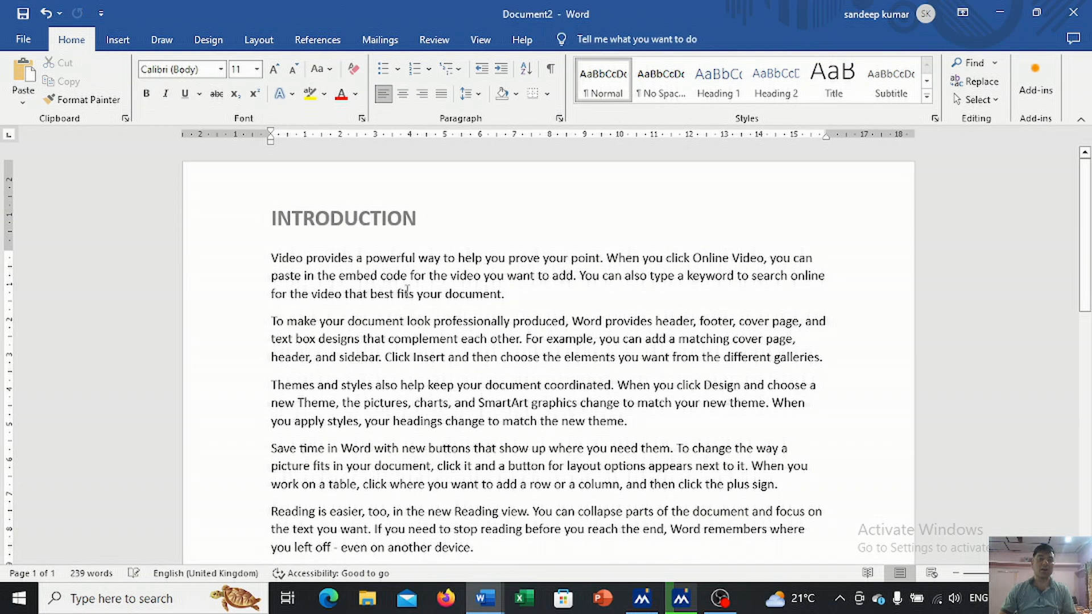
Insert a Next Page section break at the end of the last sample paragraph.
{"action": "scroll", "coordinate": [421, 318], "scroll_direction": "down", "scroll_amount": 6}
{"action": "scroll", "coordinate": [466, 296], "scroll_direction": "up", "scroll_amount": 1}
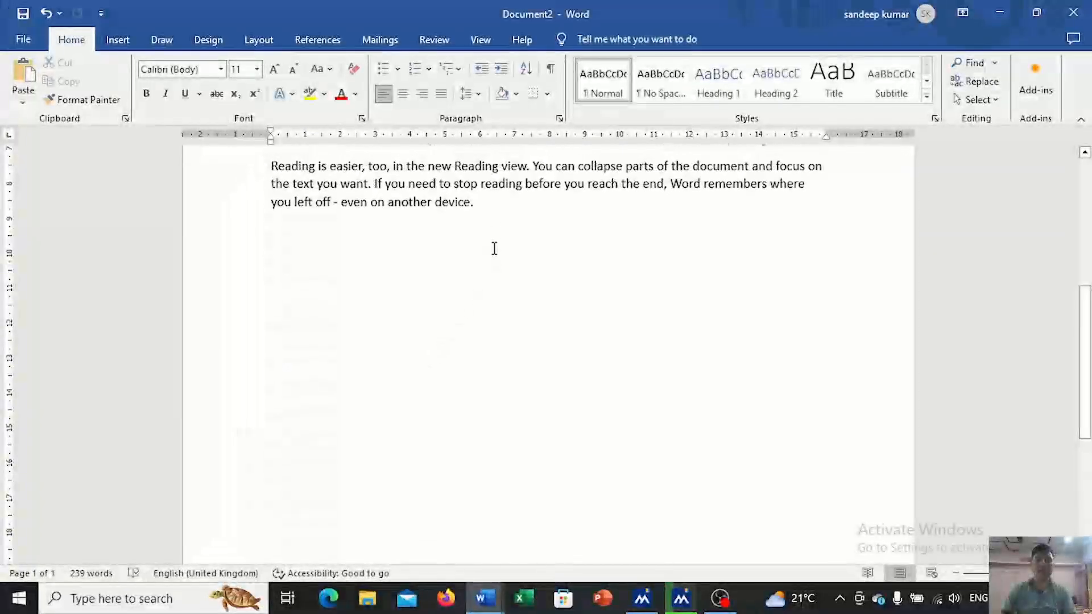
{"action": "scroll", "coordinate": [489, 205], "scroll_direction": "up", "scroll_amount": 5}
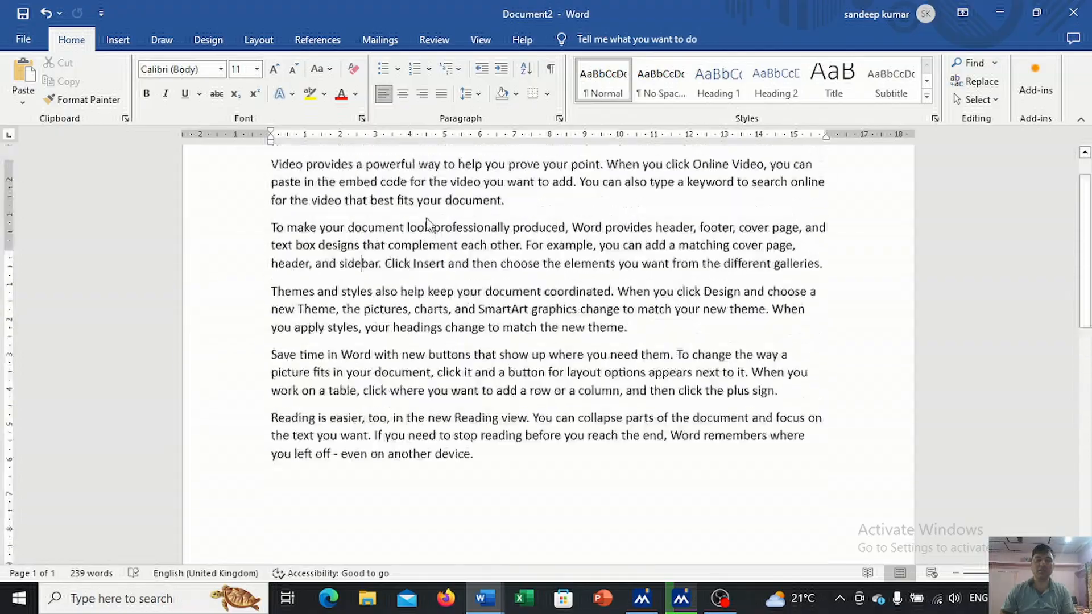
{"action": "scroll", "coordinate": [510, 408], "scroll_direction": "down", "scroll_amount": 2}
{"action": "left_click", "coordinate": [493, 417]}
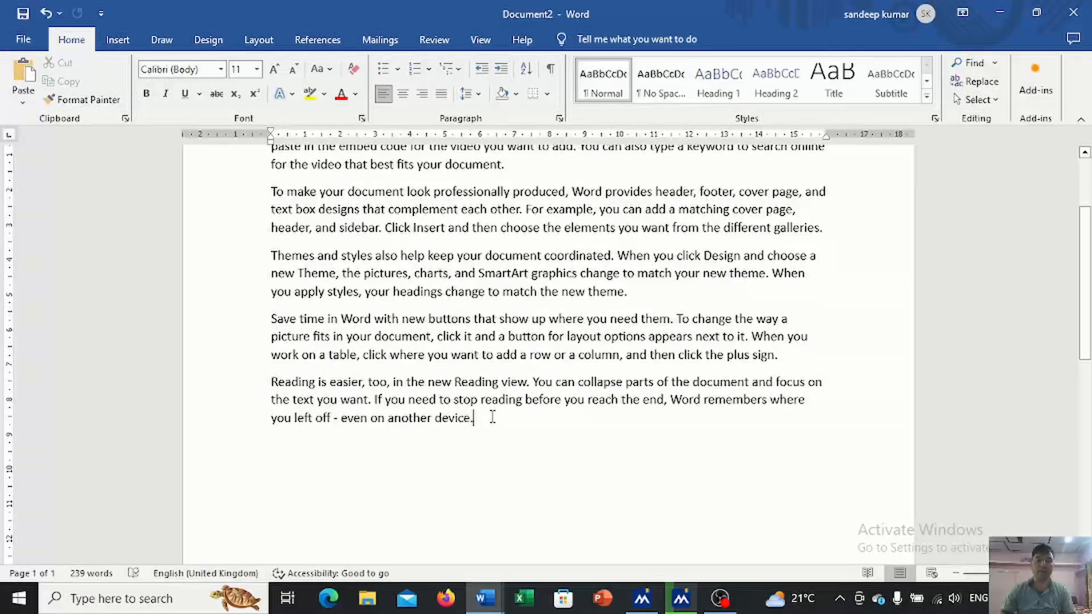
{"action": "left_click", "coordinate": [126, 45]}
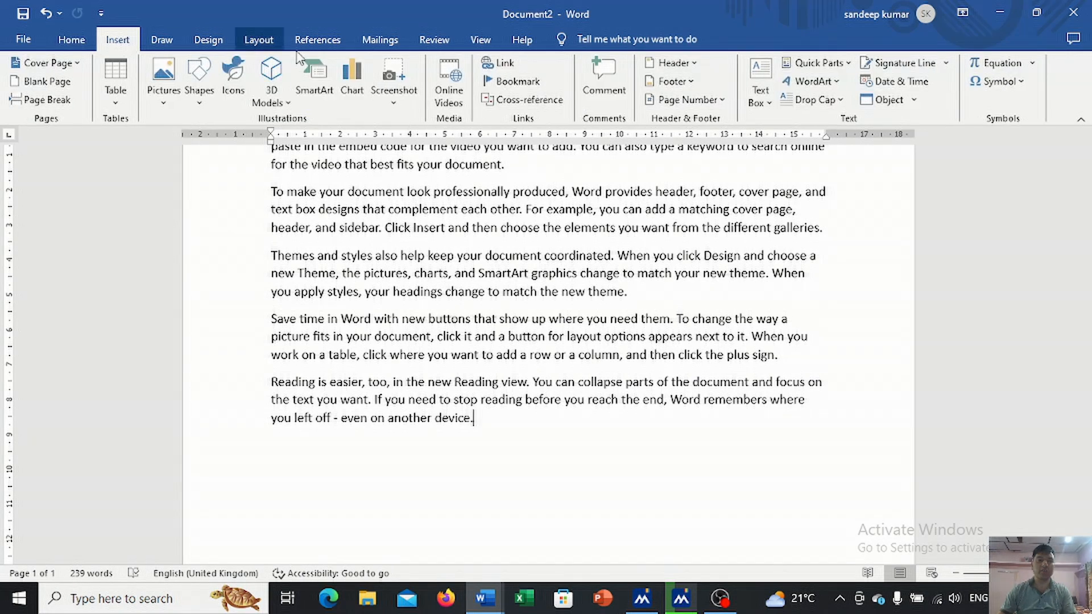
{"action": "left_click", "coordinate": [278, 47]}
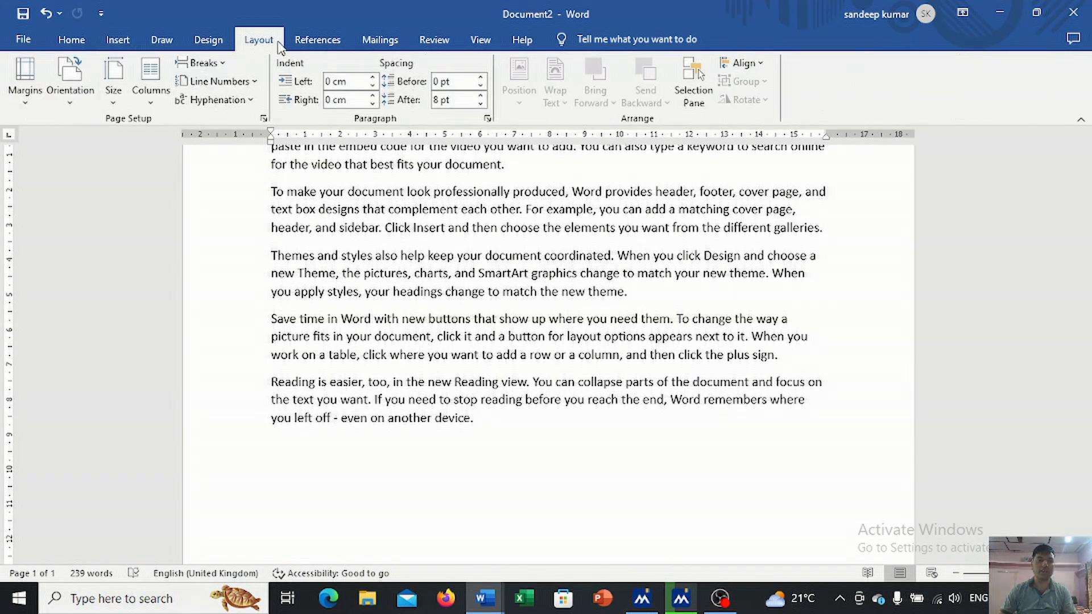
{"action": "left_click", "coordinate": [222, 63]}
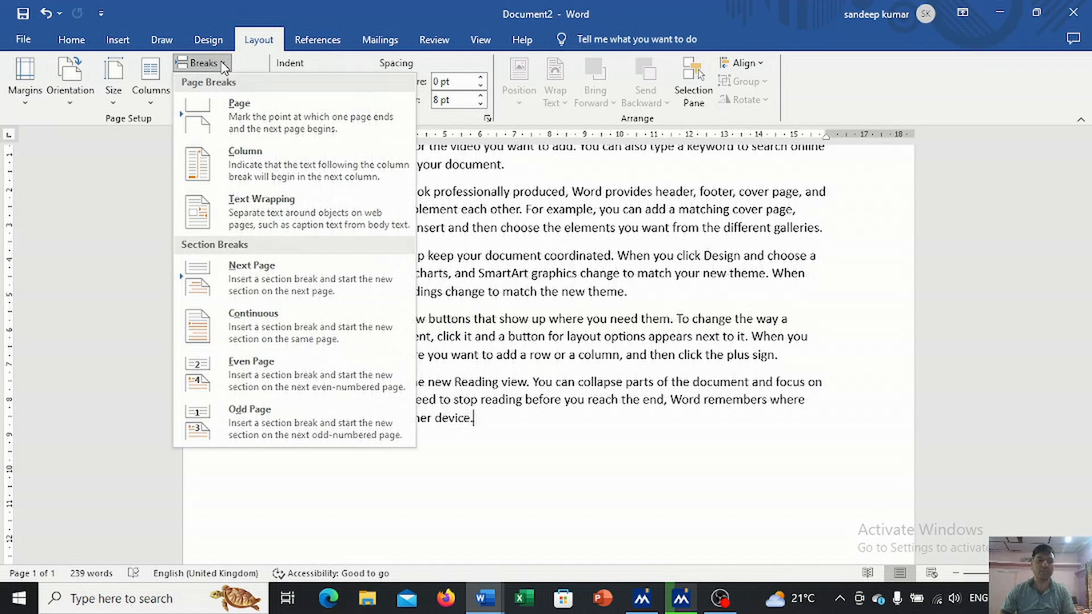
{"action": "left_click", "coordinate": [268, 280]}
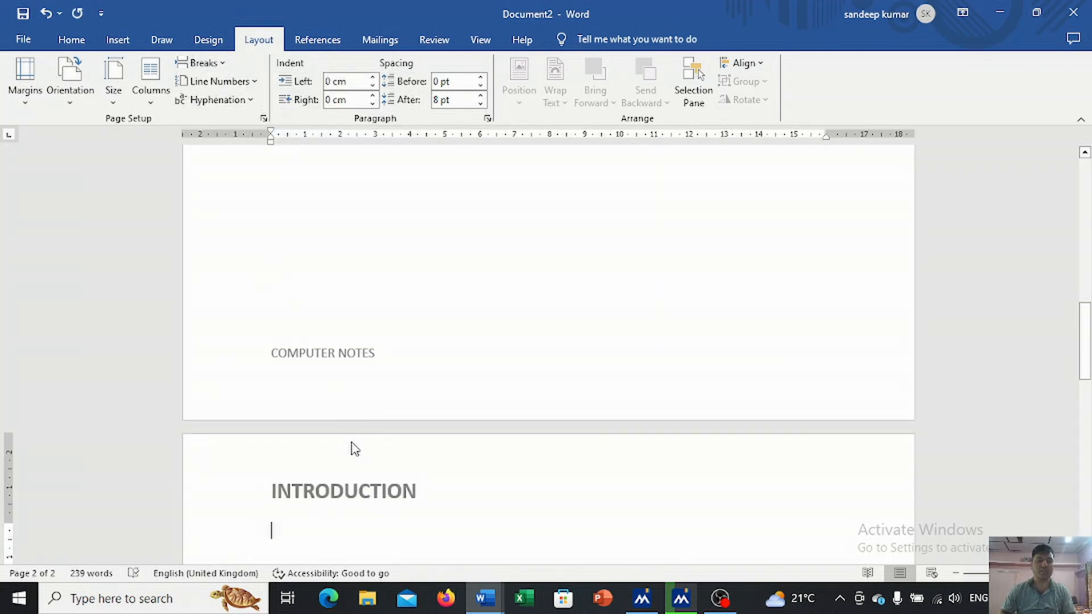
Fill the new section's page with sample paragraphs using =RAND().
{"action": "type", "text": "=RAND"}
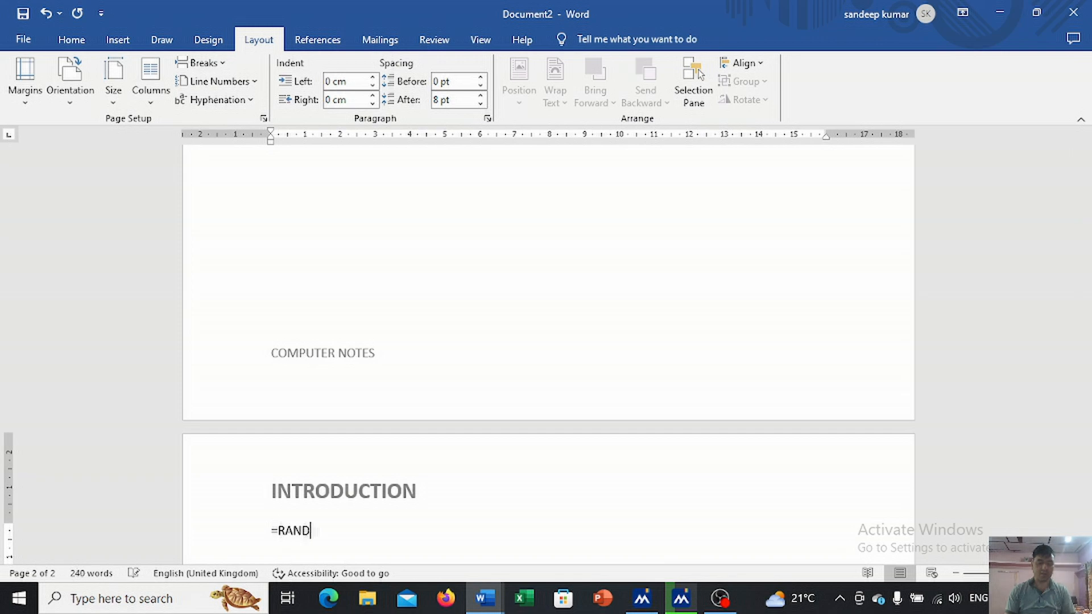
{"action": "type", "text": "()"}
{"action": "key", "text": "Return"}
Compare the header and footer on the pages of both sections.
{"action": "scroll", "coordinate": [359, 267], "scroll_direction": "up", "scroll_amount": 2}
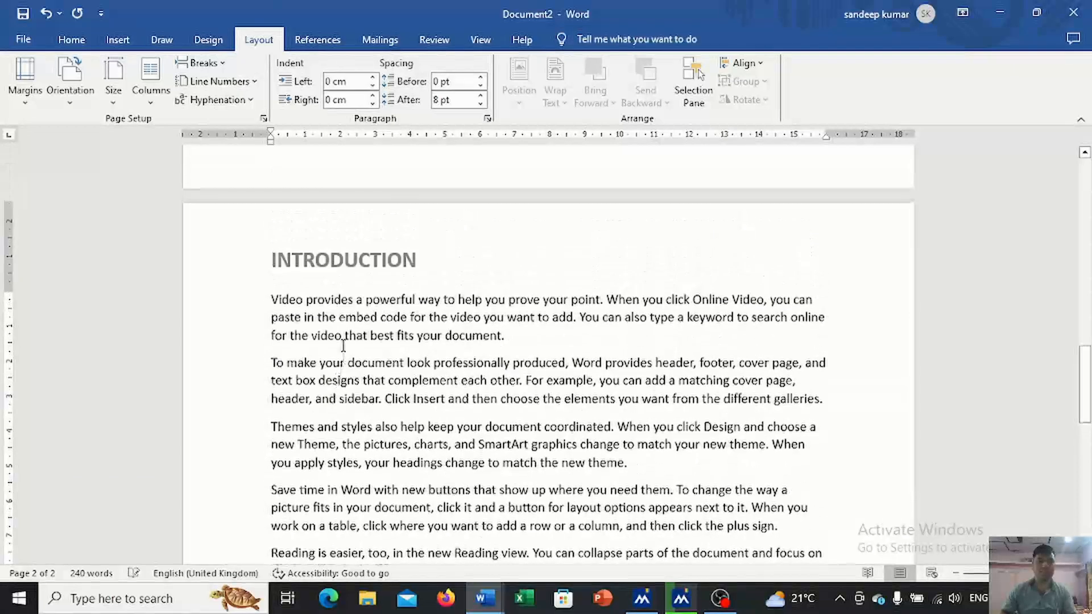
{"action": "scroll", "coordinate": [359, 267], "scroll_direction": "up", "scroll_amount": 3}
{"action": "scroll", "coordinate": [358, 263], "scroll_direction": "down", "scroll_amount": 8}
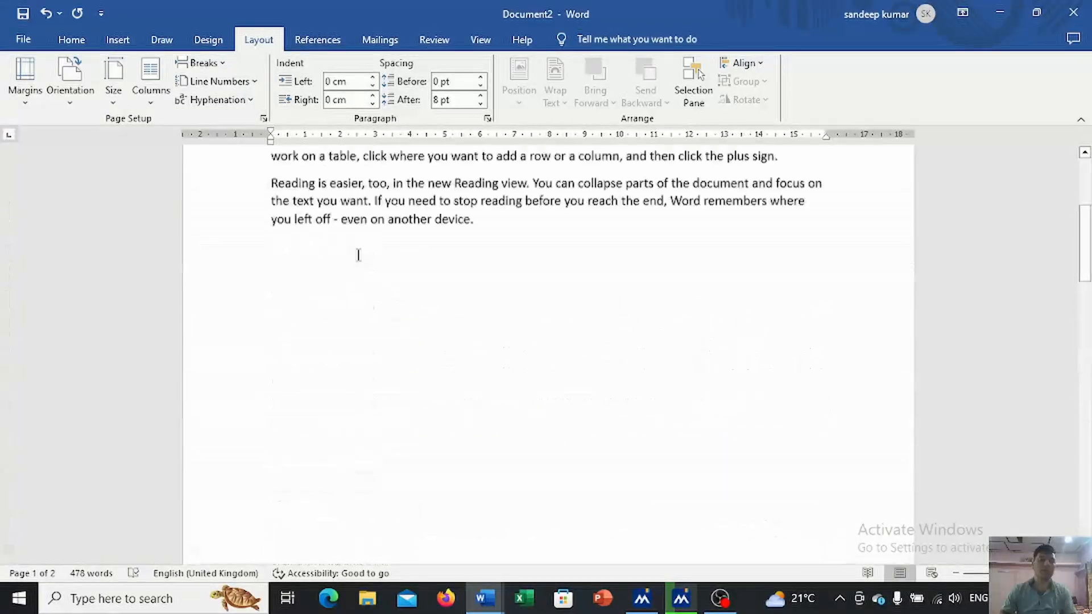
{"action": "scroll", "coordinate": [358, 251], "scroll_direction": "up", "scroll_amount": 5}
{"action": "scroll", "coordinate": [358, 245], "scroll_direction": "down", "scroll_amount": 3}
{"action": "scroll", "coordinate": [351, 238], "scroll_direction": "down", "scroll_amount": 4}
{"action": "scroll", "coordinate": [346, 241], "scroll_direction": "up", "scroll_amount": 13}
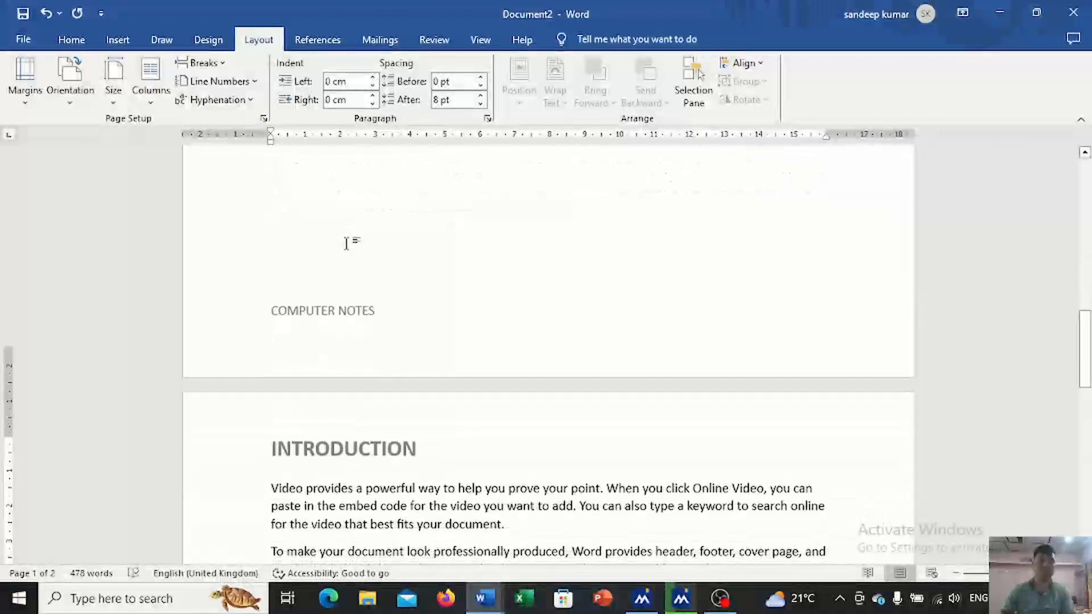
{"action": "scroll", "coordinate": [342, 295], "scroll_direction": "down", "scroll_amount": 3}
Unlink the second section's header from the previous section and replace its text with REVIEW.
{"action": "double_click", "coordinate": [405, 324]}
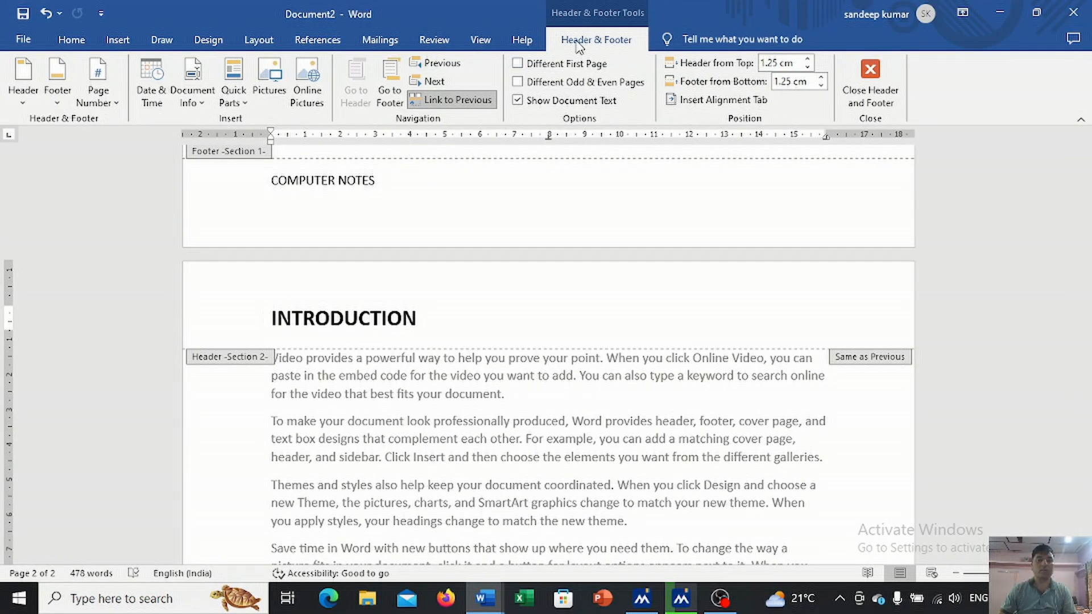
{"action": "left_click", "coordinate": [452, 101]}
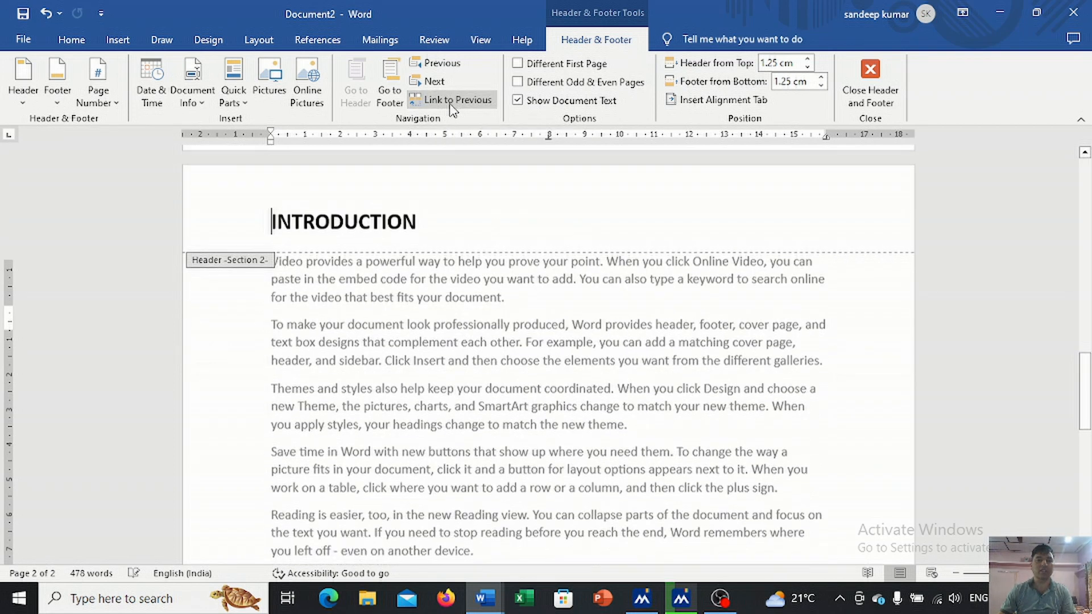
{"action": "left_click_drag", "start_coordinate": [421, 216], "coordinate": [270, 218]}
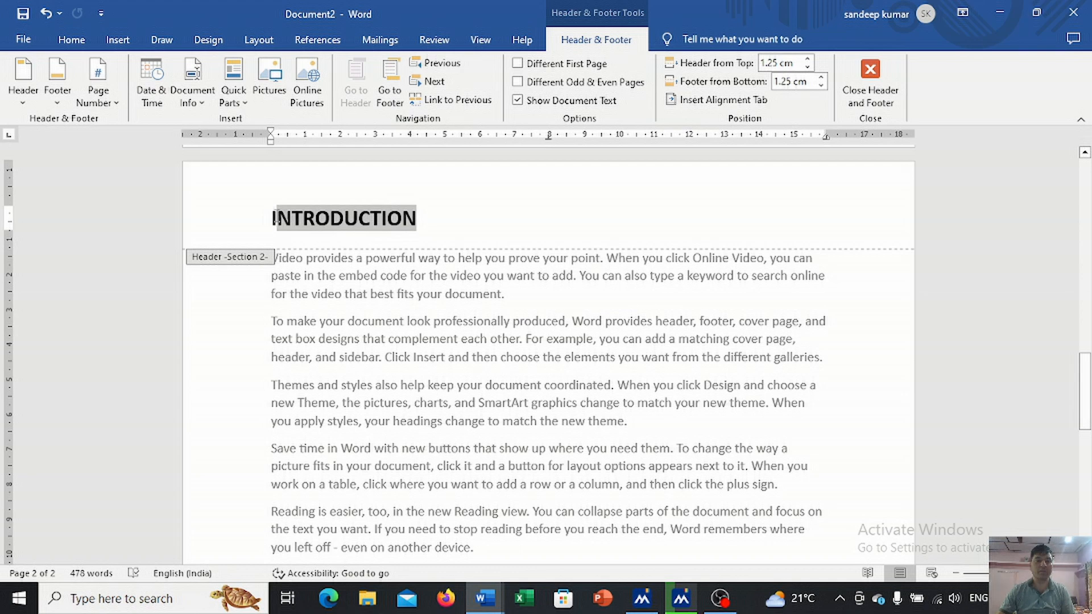
{"action": "type", "text": "REVIEW"}
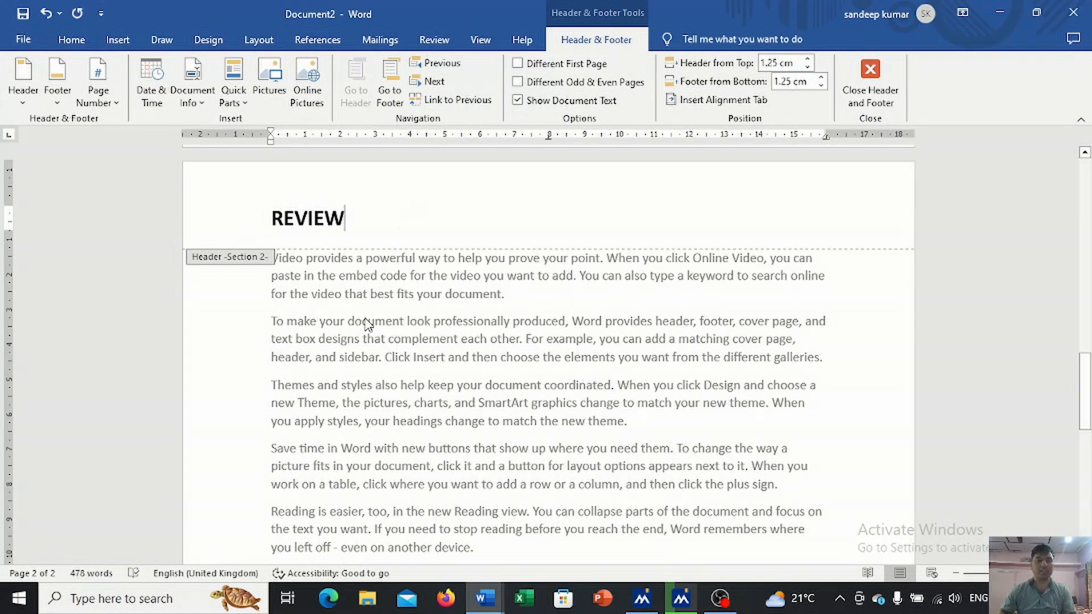
Leave header editing and insert a Next Page section break at the end of the second page's last paragraph.
{"action": "scroll", "coordinate": [382, 287], "scroll_direction": "up", "scroll_amount": 8}
{"action": "scroll", "coordinate": [383, 290], "scroll_direction": "down", "scroll_amount": 12}
{"action": "scroll", "coordinate": [384, 295], "scroll_direction": "up", "scroll_amount": 3}
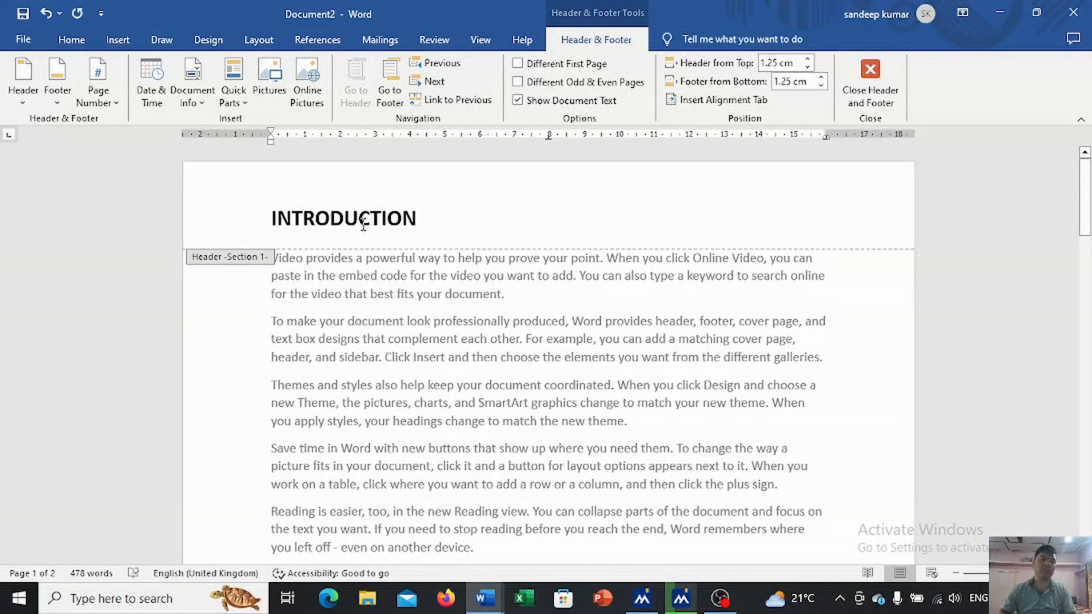
{"action": "scroll", "coordinate": [362, 221], "scroll_direction": "down", "scroll_amount": 15}
{"action": "scroll", "coordinate": [345, 336], "scroll_direction": "down", "scroll_amount": 4}
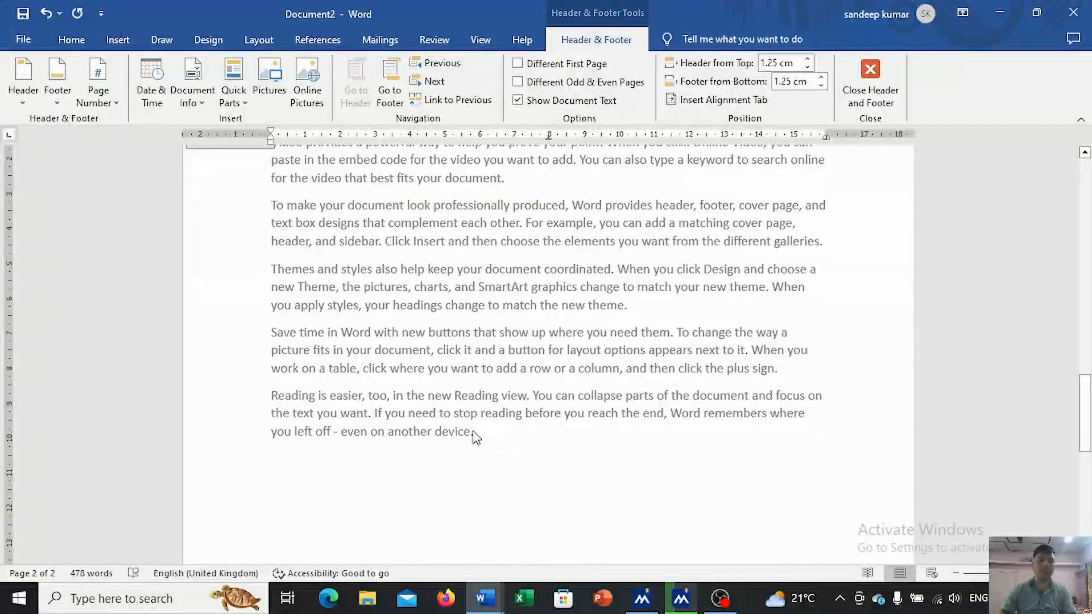
{"action": "double_click", "coordinate": [477, 432]}
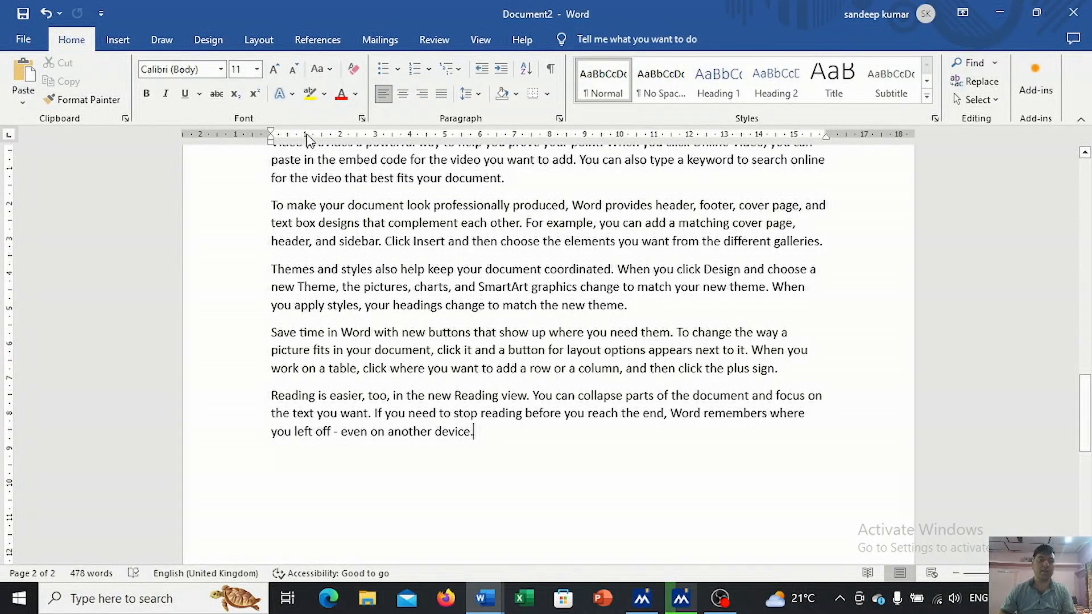
{"action": "left_click", "coordinate": [257, 40]}
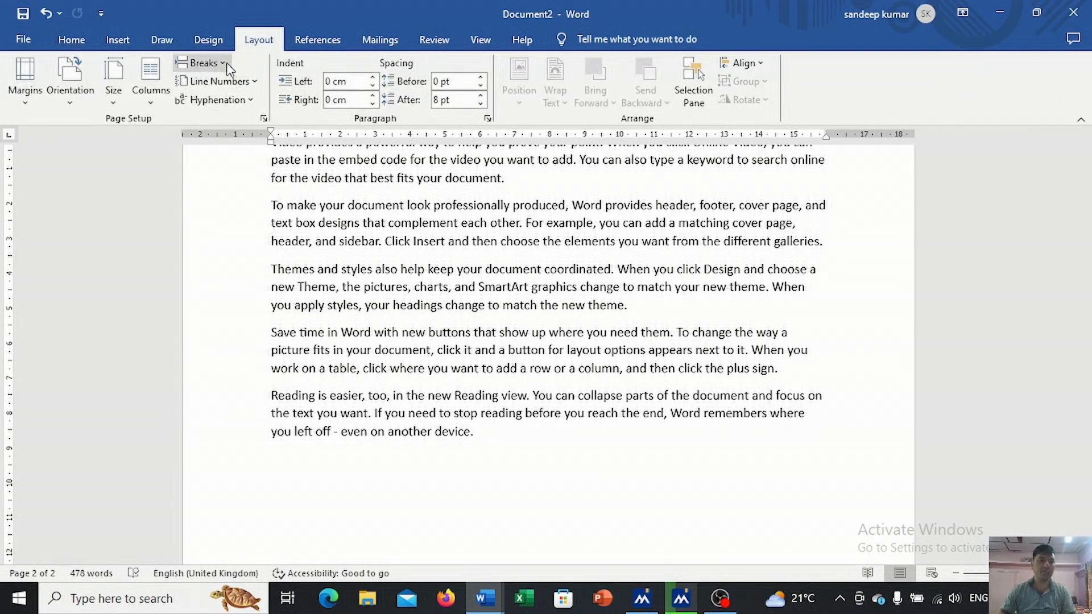
{"action": "left_click", "coordinate": [200, 62]}
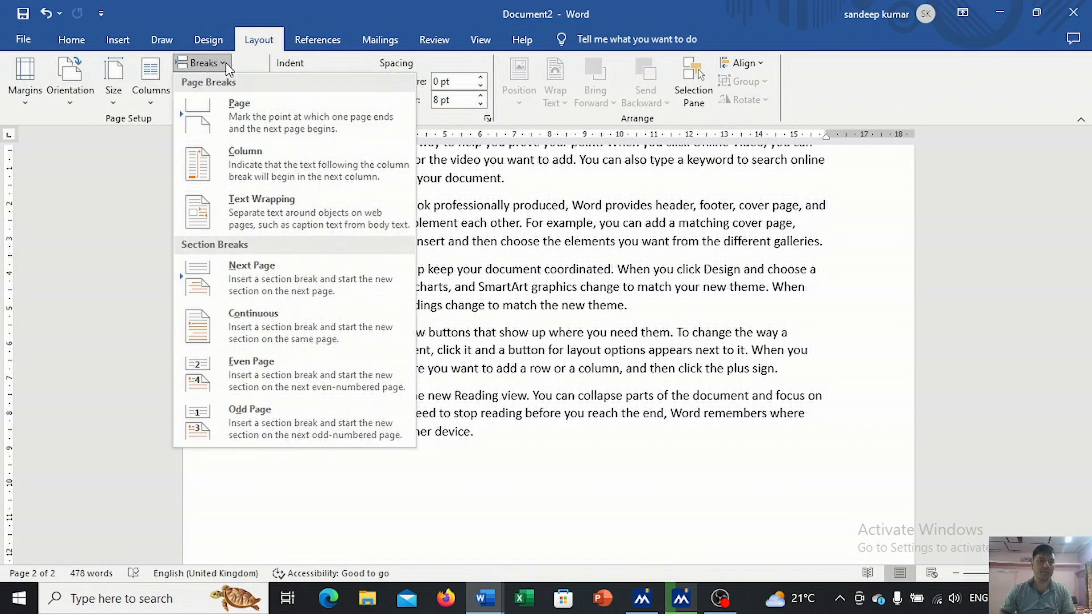
{"action": "left_click", "coordinate": [248, 281]}
{"action": "scroll", "coordinate": [239, 281], "scroll_direction": "down", "scroll_amount": 5}
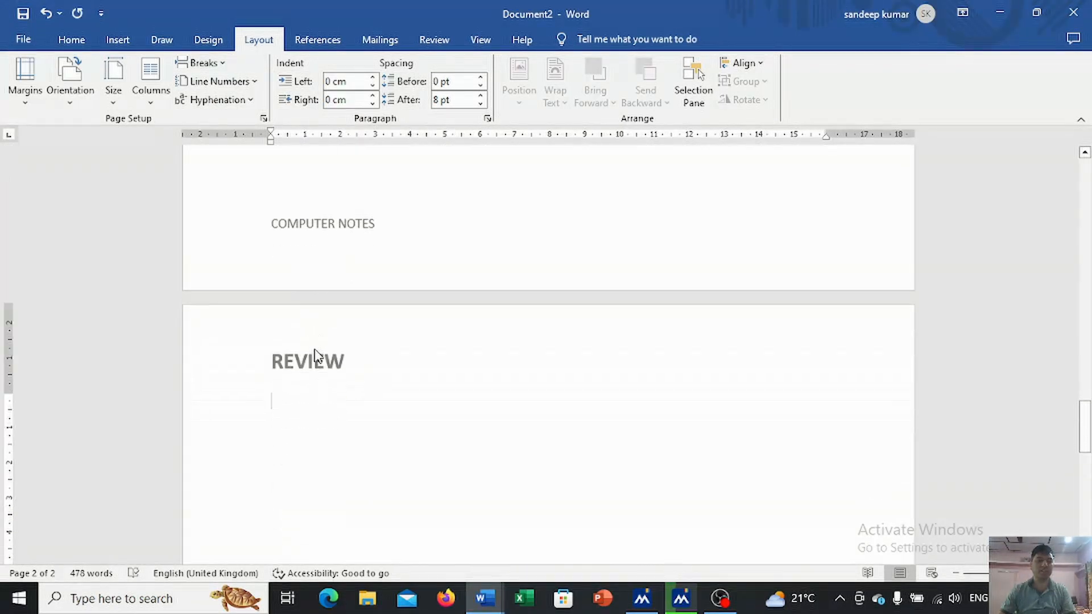
Fill the third section's blank page with sample paragraphs using =RAND().
{"action": "scroll", "coordinate": [312, 372], "scroll_direction": "down", "scroll_amount": 1}
{"action": "type", "text": "=RAND()"}
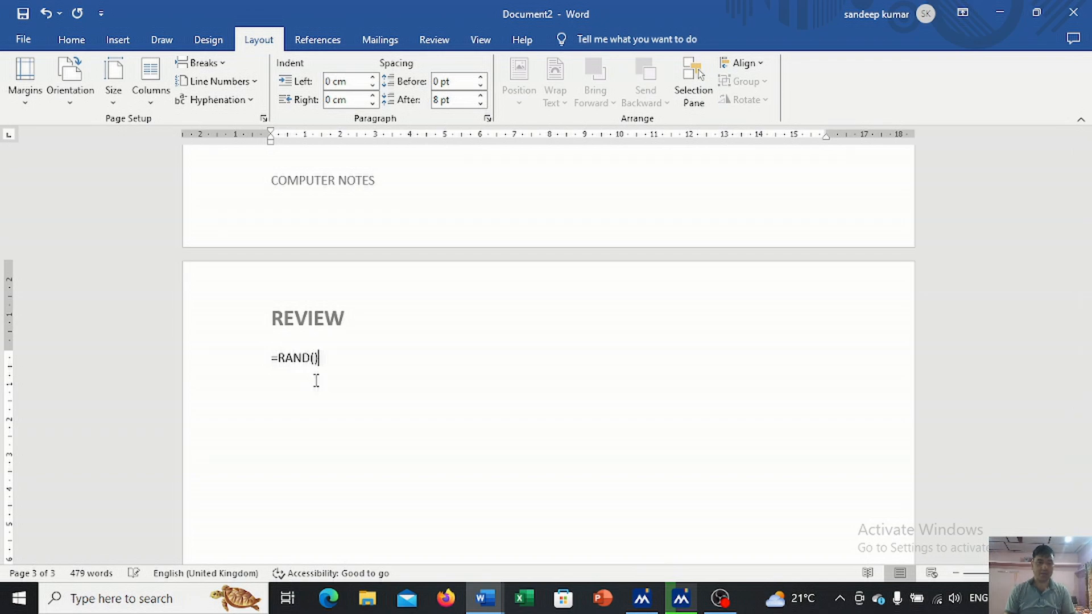
{"action": "key", "text": "Return"}
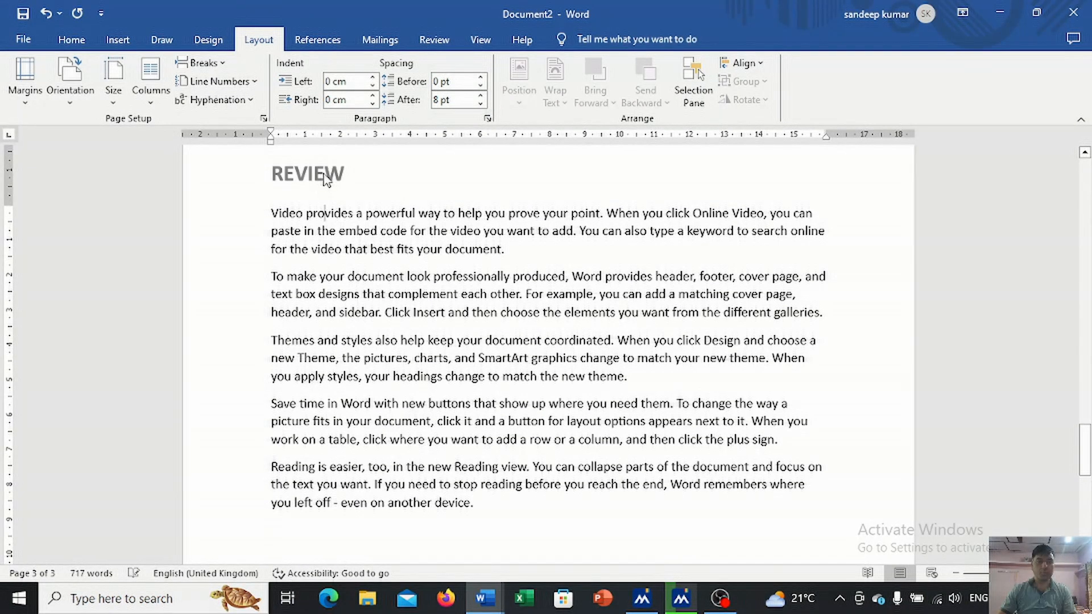
Unlink the third section's header from the previous section and replace its text with WORD.
{"action": "double_click", "coordinate": [310, 173]}
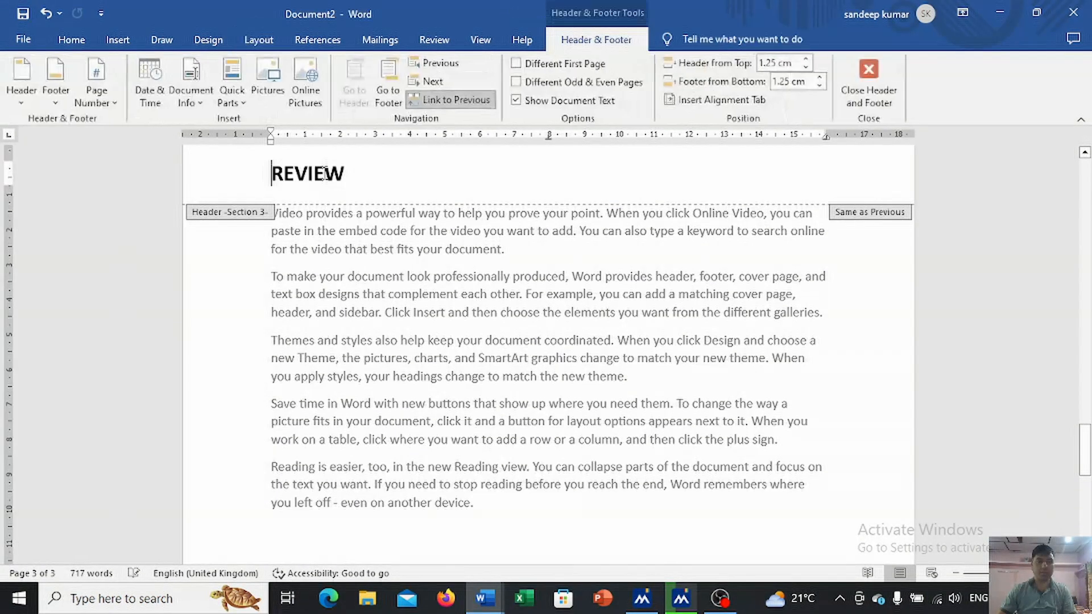
{"action": "left_click", "coordinate": [456, 100]}
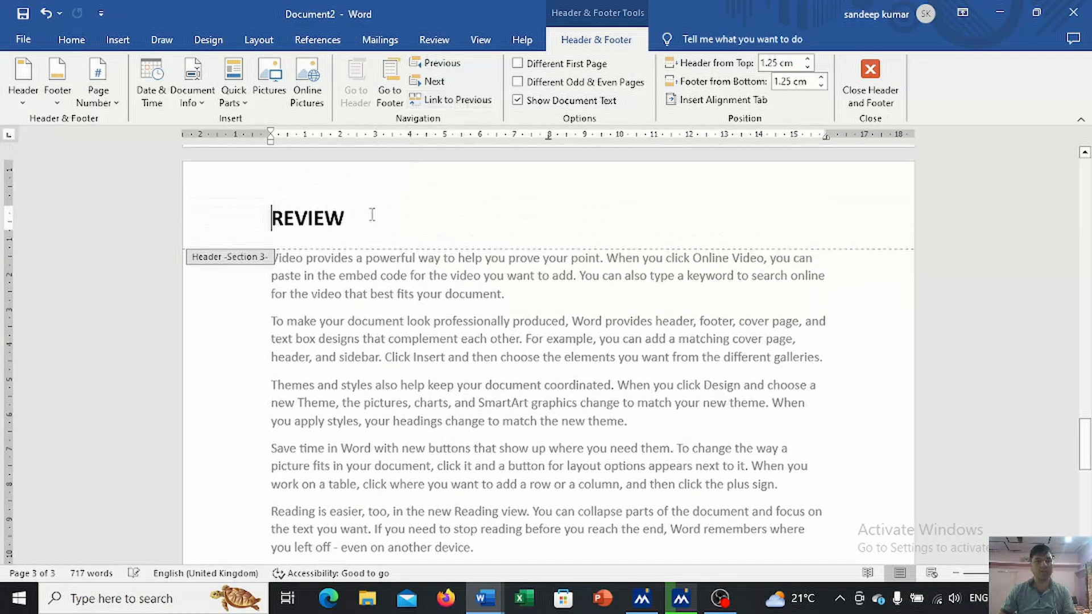
{"action": "left_click_drag", "start_coordinate": [353, 226], "coordinate": [272, 223]}
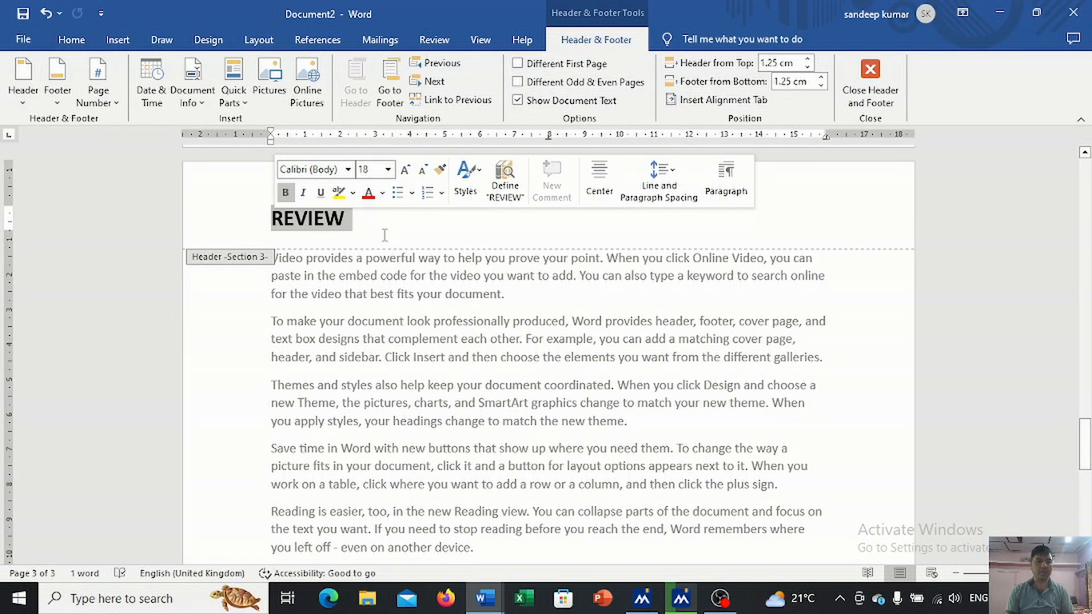
{"action": "type", "text": "WORD"}
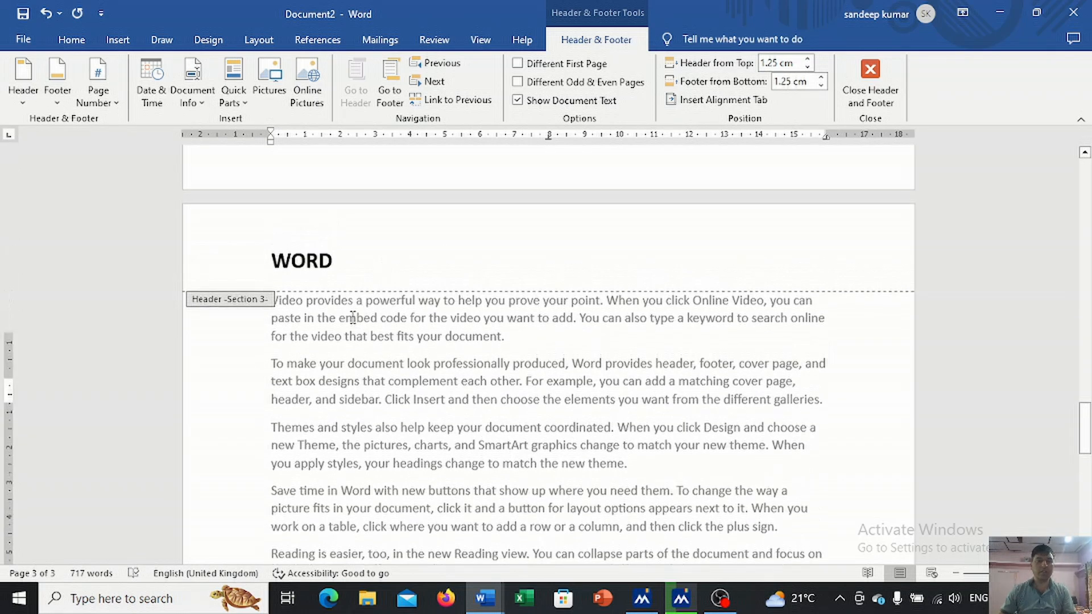
Compare the headers and footers of the three sections and leave header editing.
{"action": "scroll", "coordinate": [353, 318], "scroll_direction": "up", "scroll_amount": 15}
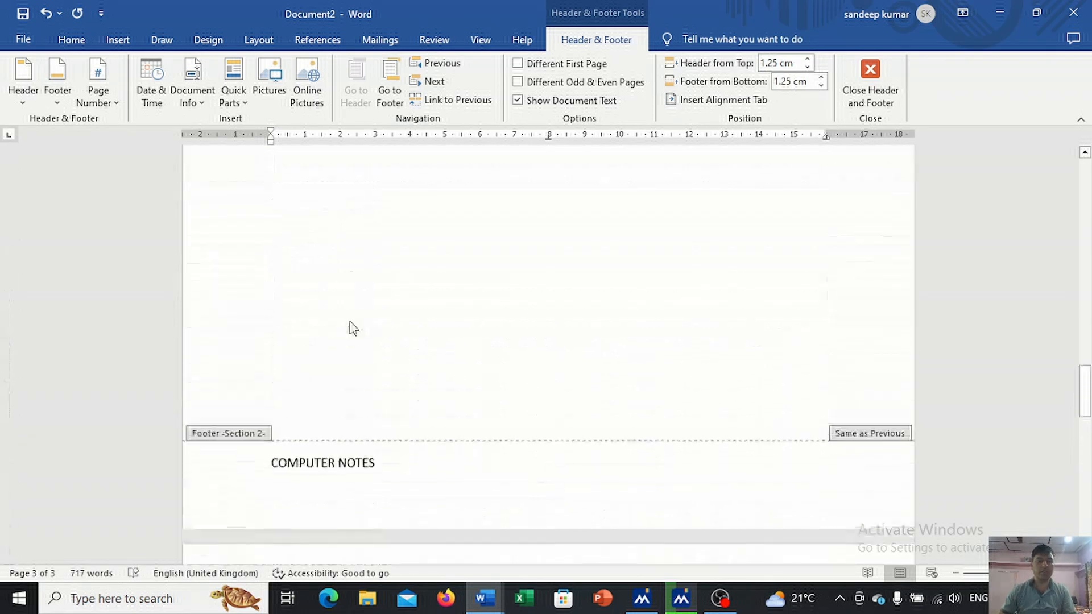
{"action": "scroll", "coordinate": [350, 324], "scroll_direction": "up", "scroll_amount": 20}
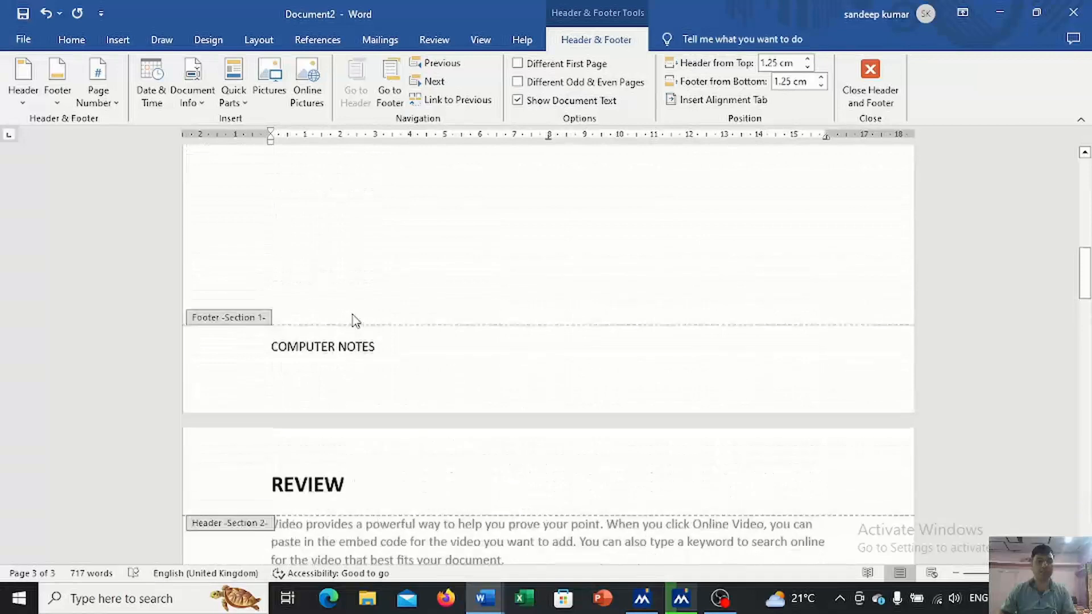
{"action": "scroll", "coordinate": [352, 312], "scroll_direction": "down", "scroll_amount": 20}
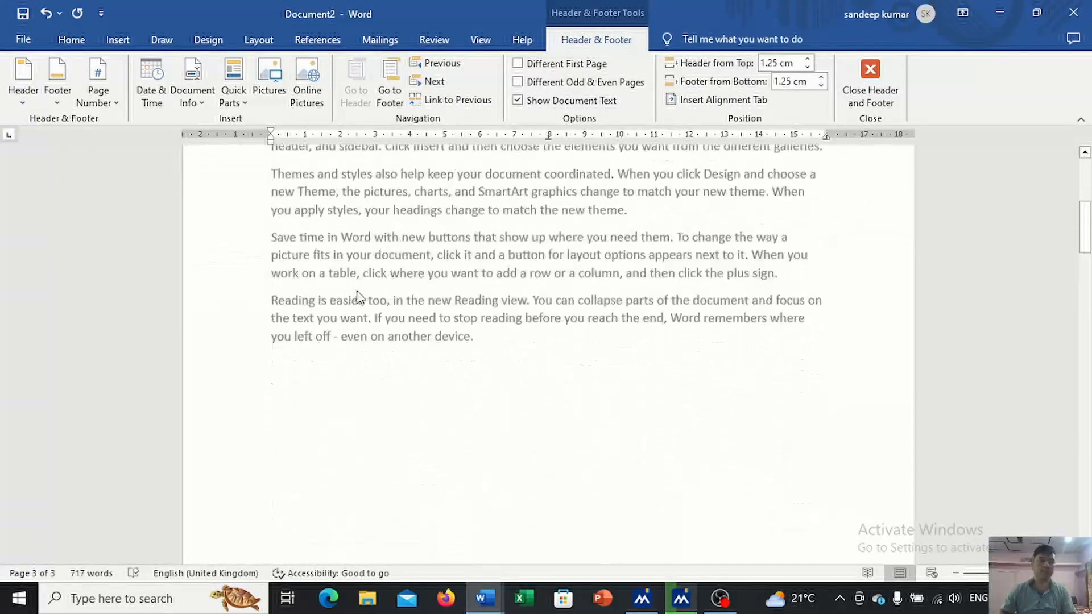
{"action": "scroll", "coordinate": [361, 301], "scroll_direction": "down", "scroll_amount": 8}
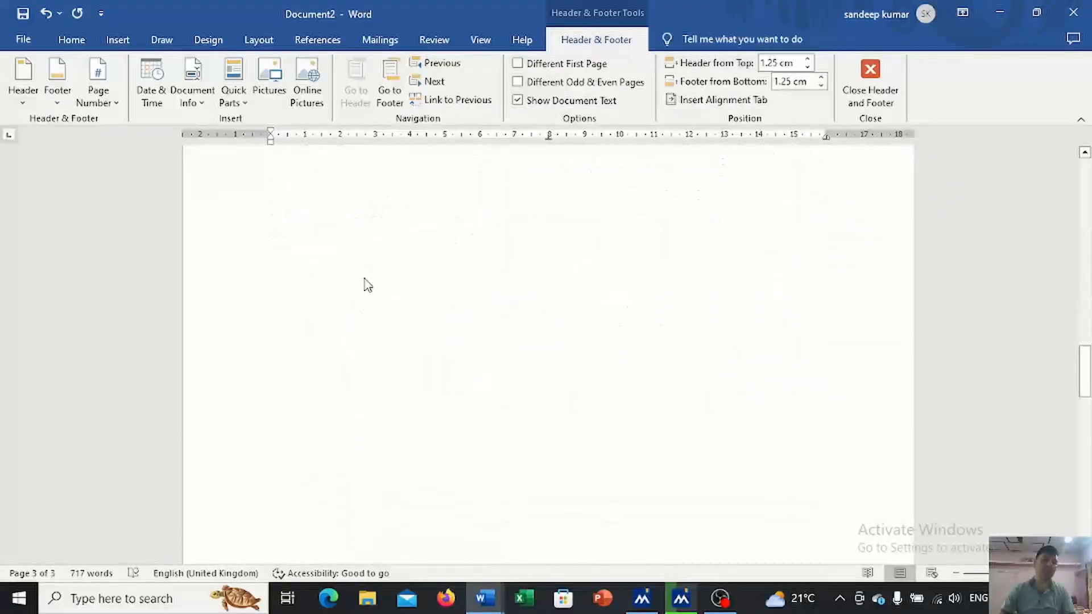
{"action": "double_click", "coordinate": [366, 280]}
{"action": "scroll", "coordinate": [390, 300], "scroll_direction": "up", "scroll_amount": 3}
{"action": "scroll", "coordinate": [389, 306], "scroll_direction": "up", "scroll_amount": 6}
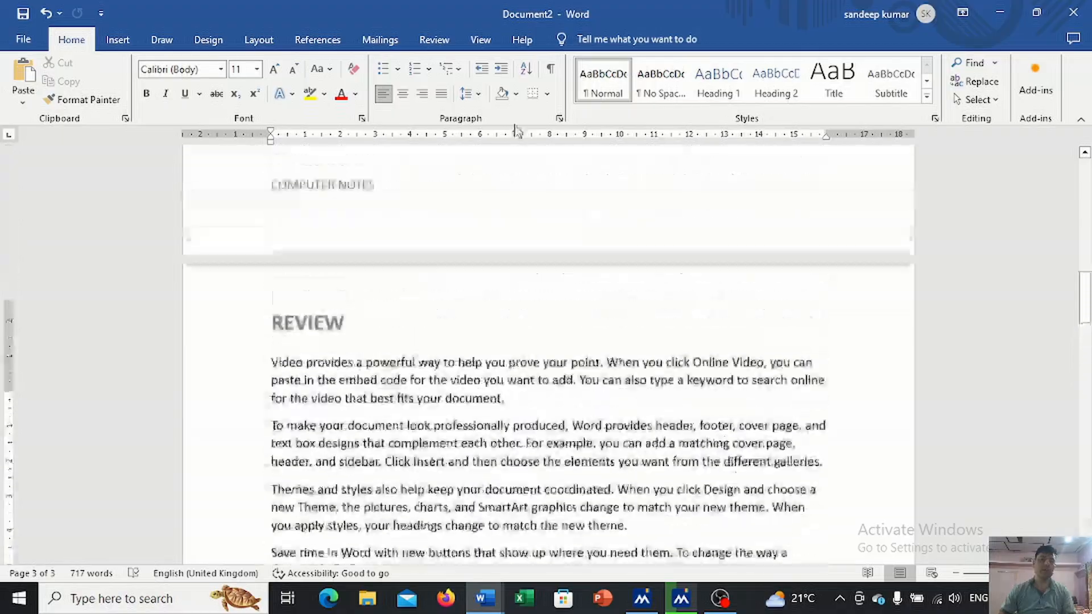
{"action": "left_click", "coordinate": [118, 40]}
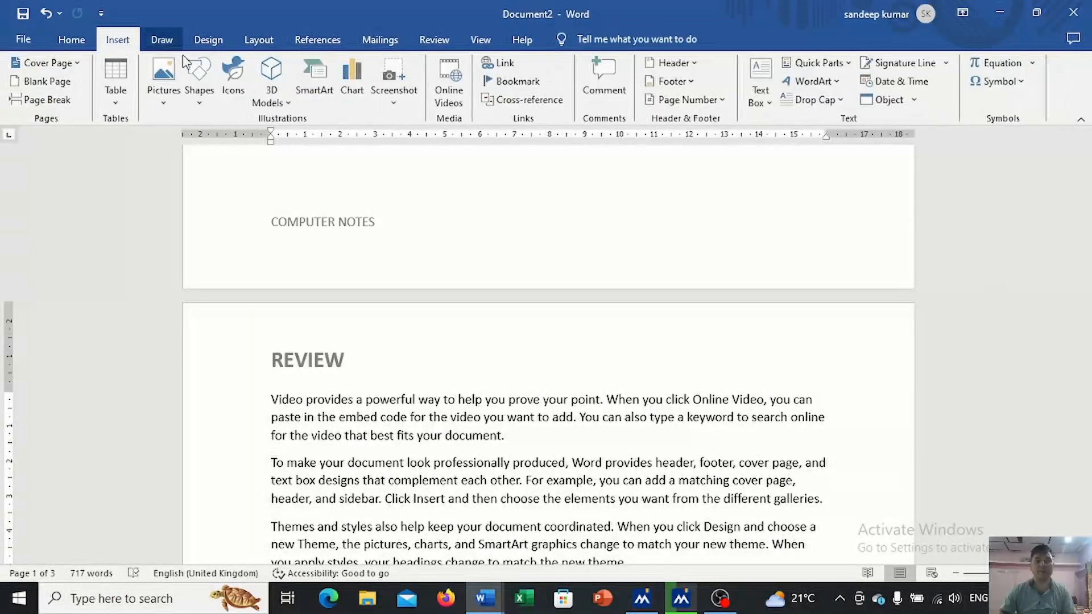
{"action": "left_click", "coordinate": [674, 62]}
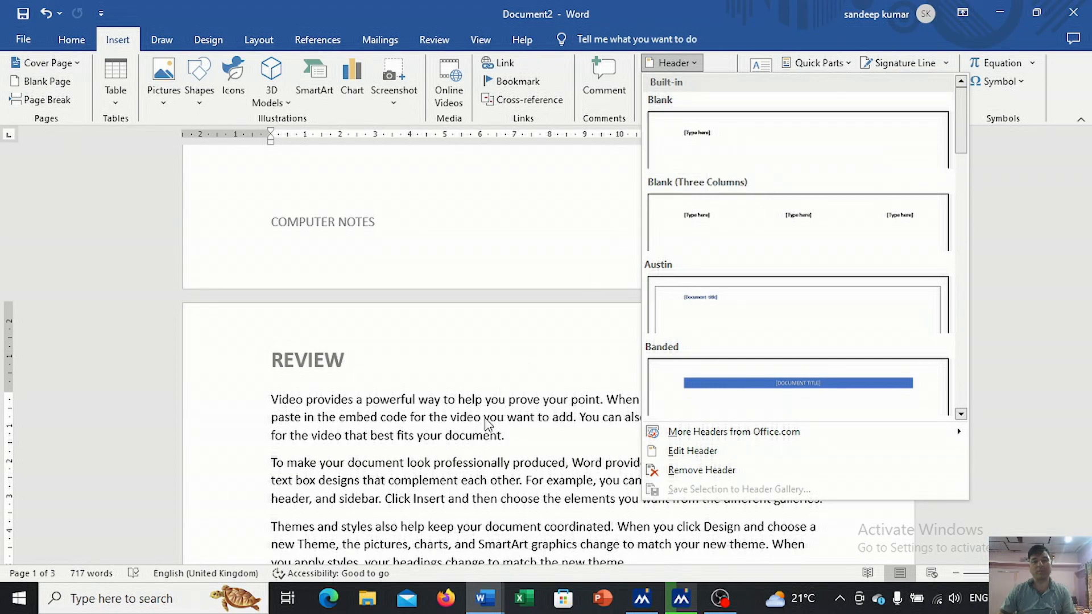
{"action": "left_click", "coordinate": [486, 419]}
{"action": "scroll", "coordinate": [507, 413], "scroll_direction": "up", "scroll_amount": 5}
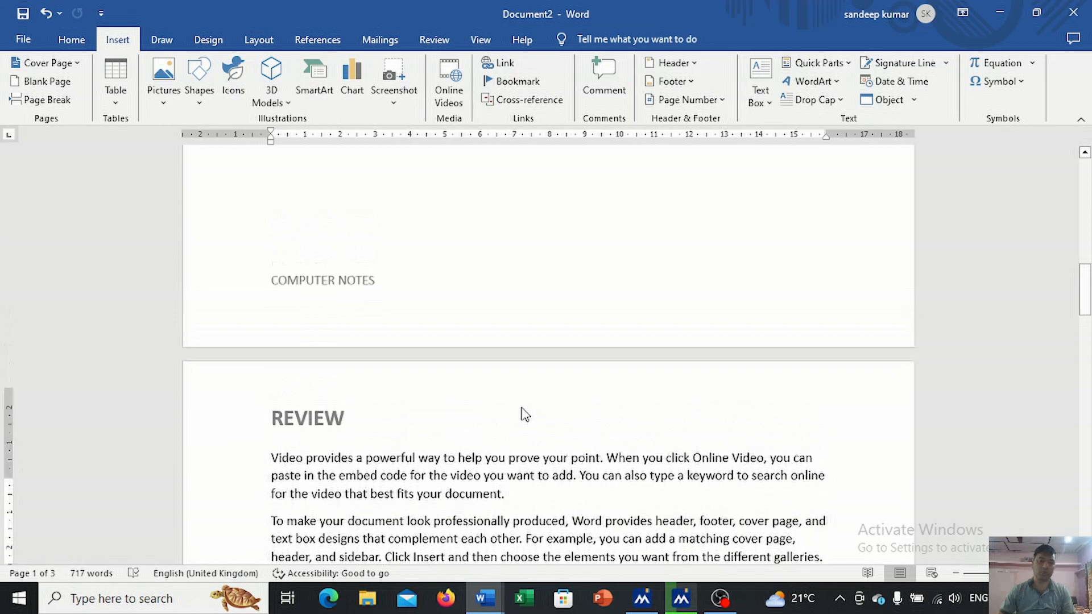
{"action": "scroll", "coordinate": [523, 405], "scroll_direction": "up", "scroll_amount": 10}
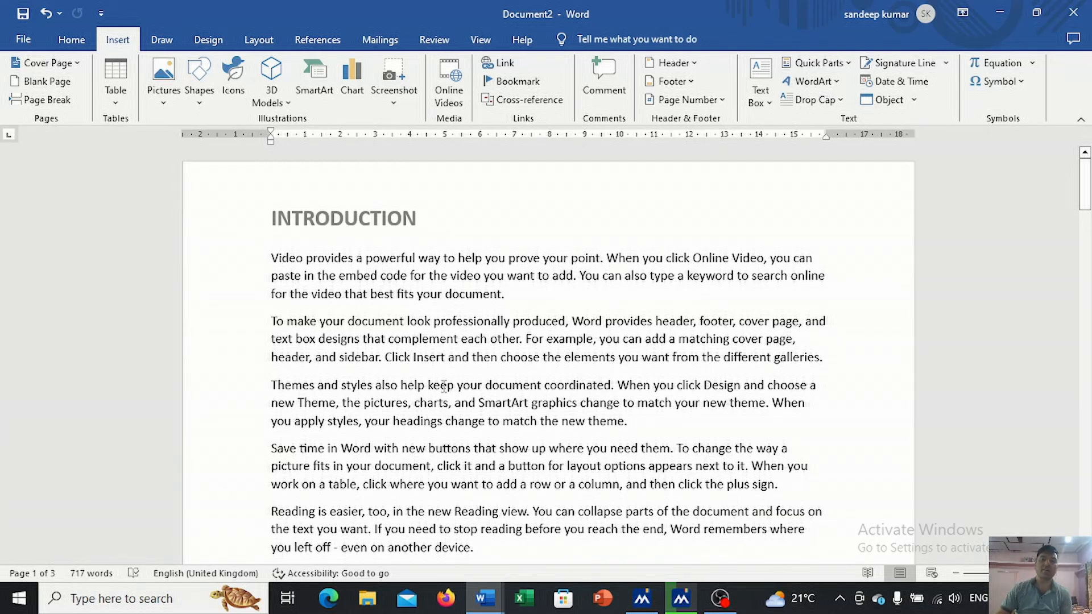
Insert a Plain Number 1 page number at the top of the second section's page.
{"action": "left_click", "coordinate": [722, 101]}
{"action": "mouse_move", "coordinate": [727, 124]}
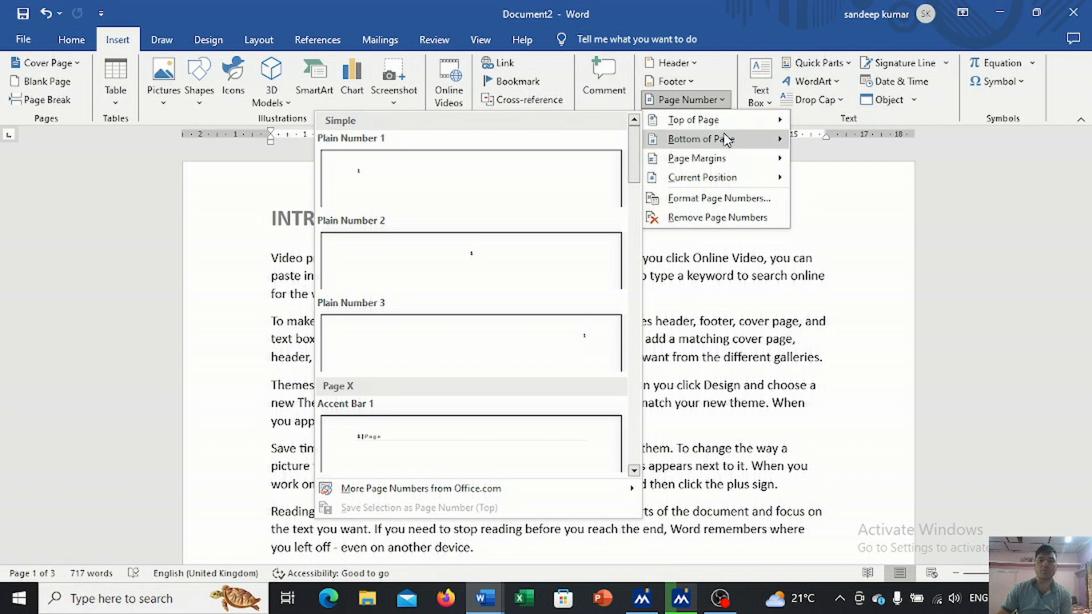
{"action": "mouse_move", "coordinate": [727, 159]}
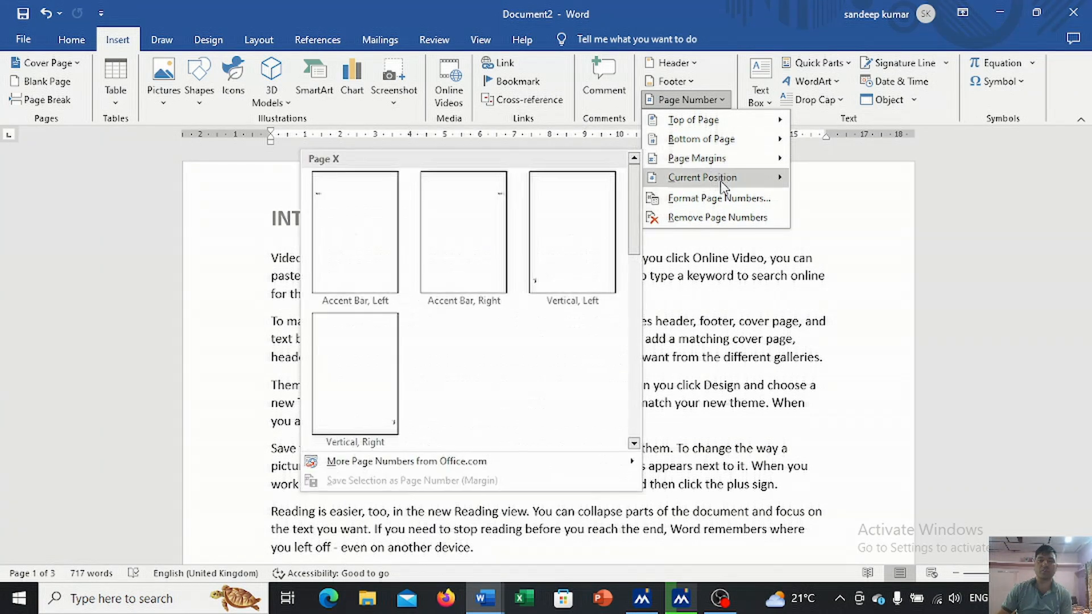
{"action": "mouse_move", "coordinate": [721, 183]}
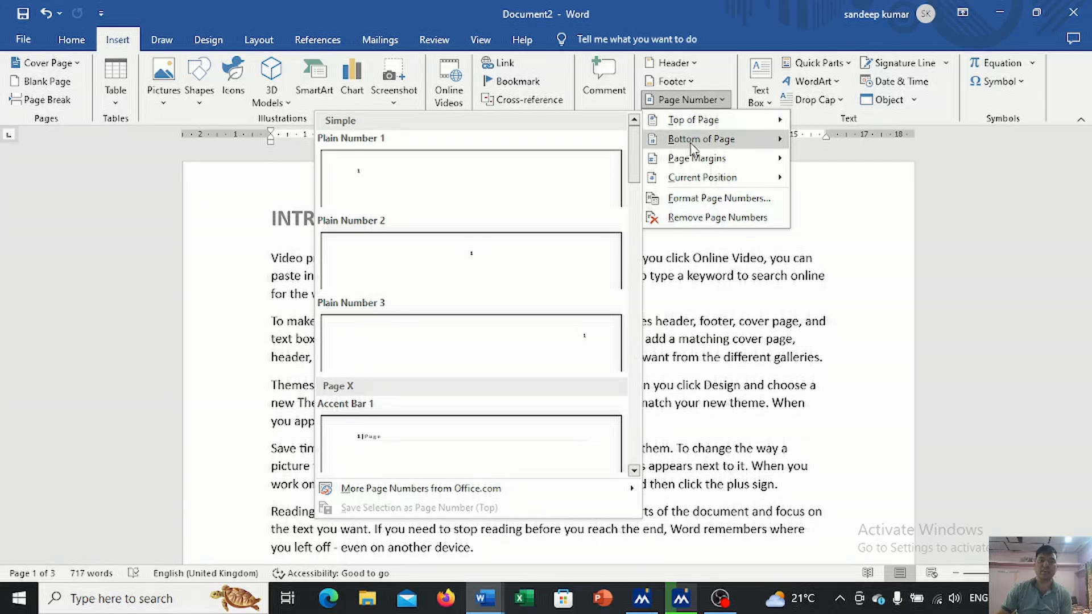
{"action": "left_click", "coordinate": [578, 192]}
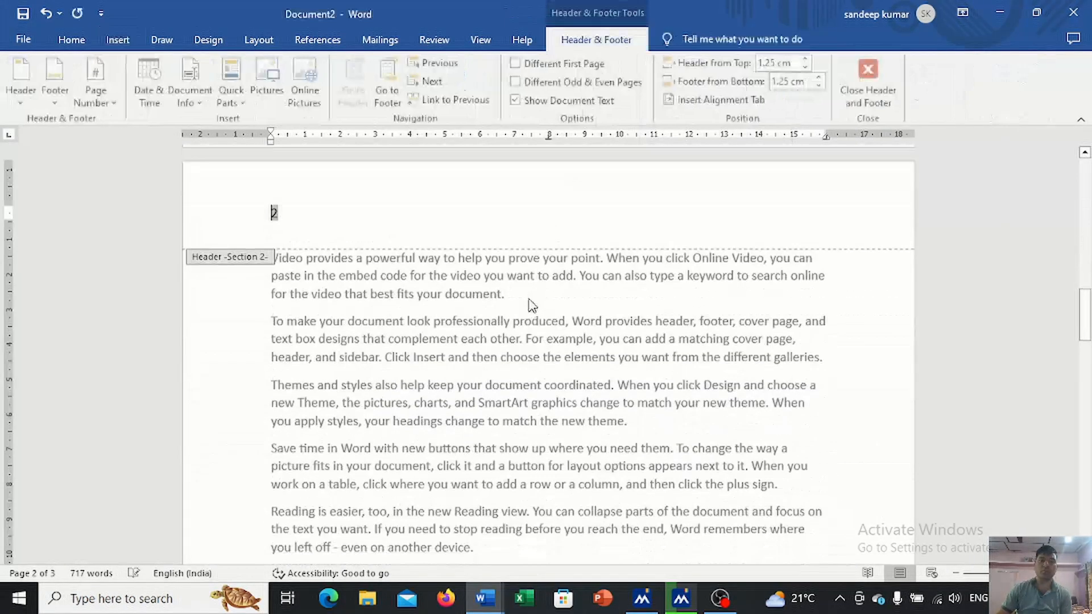
Leave header editing and examine the header on each of the three pages.
{"action": "scroll", "coordinate": [528, 305], "scroll_direction": "down", "scroll_amount": 10}
{"action": "scroll", "coordinate": [528, 304], "scroll_direction": "up", "scroll_amount": 10}
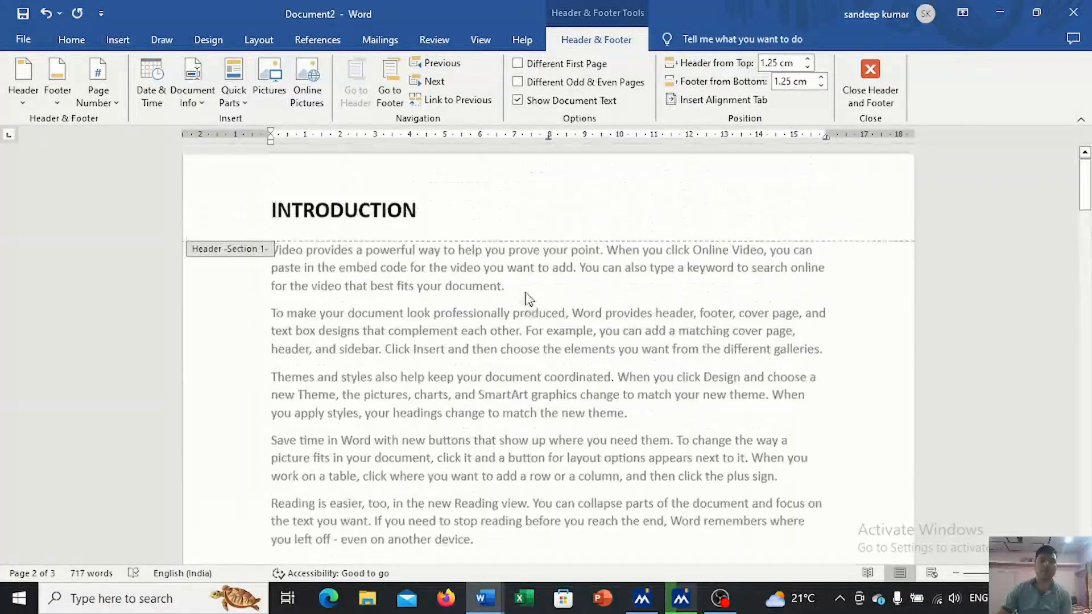
{"action": "double_click", "coordinate": [484, 306]}
{"action": "scroll", "coordinate": [472, 298], "scroll_direction": "down", "scroll_amount": 12}
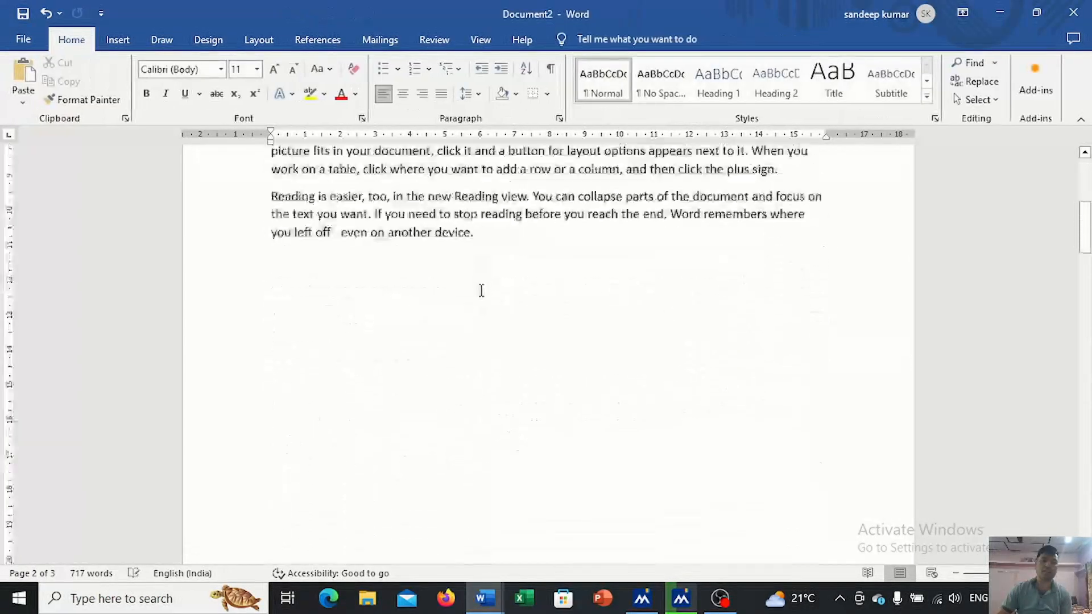
{"action": "scroll", "coordinate": [398, 273], "scroll_direction": "down", "scroll_amount": 7}
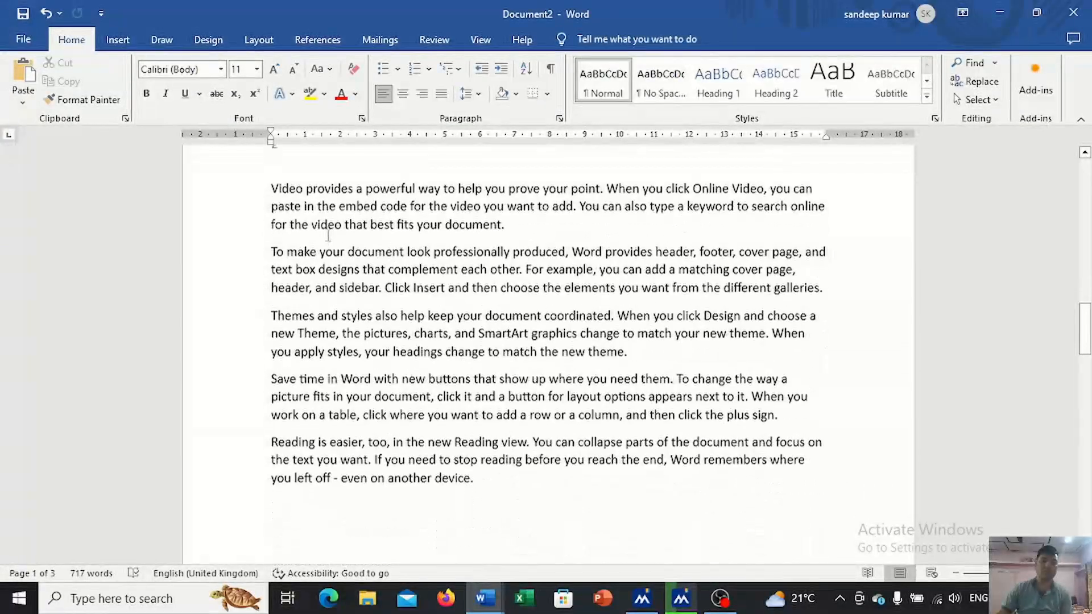
{"action": "scroll", "coordinate": [330, 228], "scroll_direction": "up", "scroll_amount": 10}
{"action": "scroll", "coordinate": [335, 233], "scroll_direction": "down", "scroll_amount": 12}
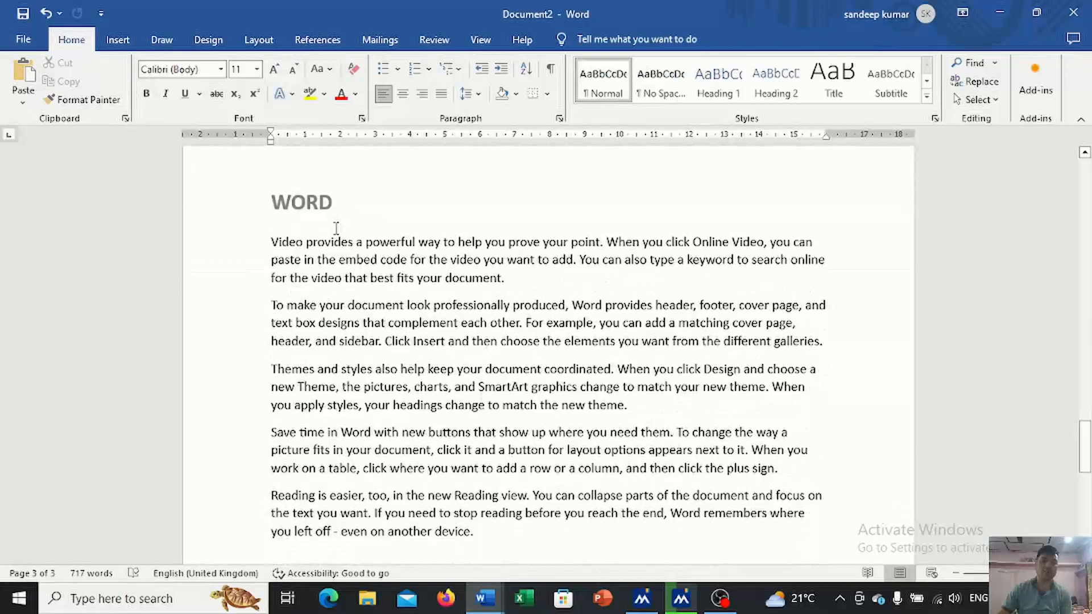
{"action": "scroll", "coordinate": [364, 224], "scroll_direction": "up", "scroll_amount": 20}
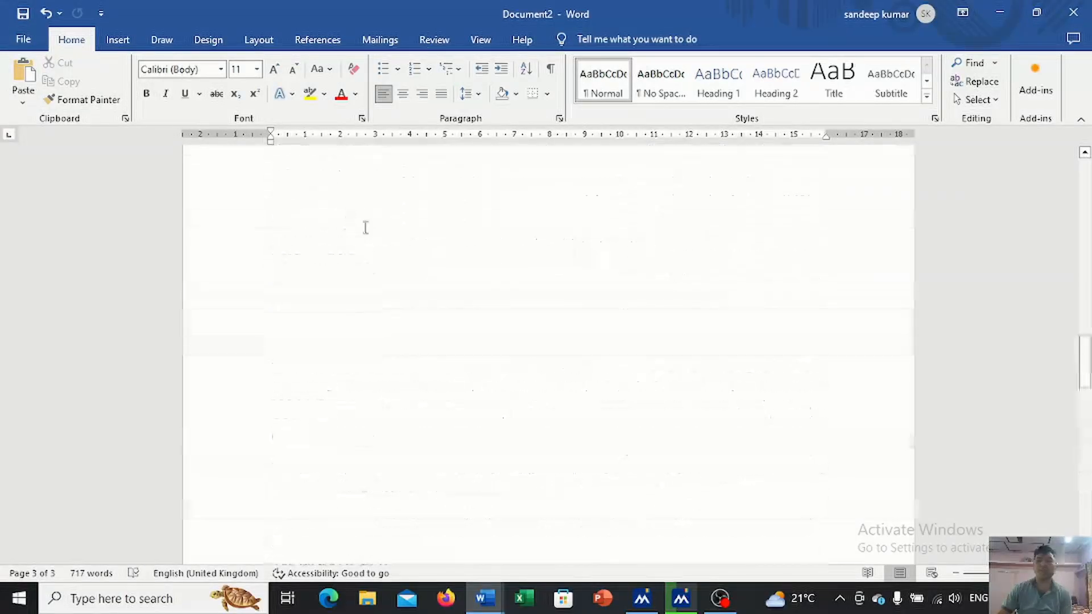
{"action": "scroll", "coordinate": [401, 219], "scroll_direction": "up", "scroll_amount": 7}
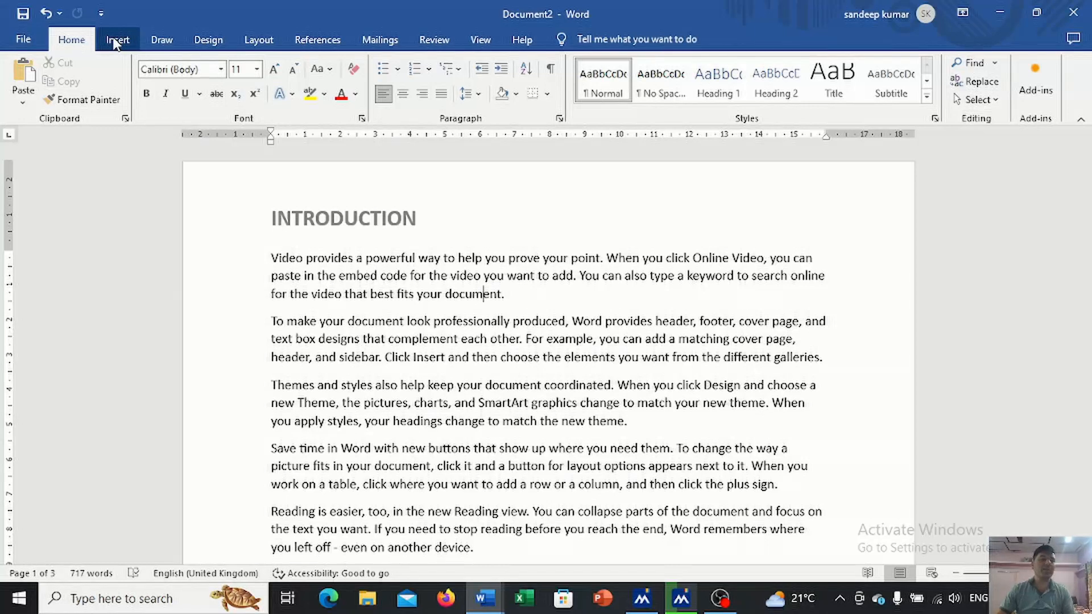
Create a new blank document and insert an Accent Bar 1 page number at the top of the page.
{"action": "left_click", "coordinate": [31, 32]}
{"action": "left_click", "coordinate": [178, 169]}
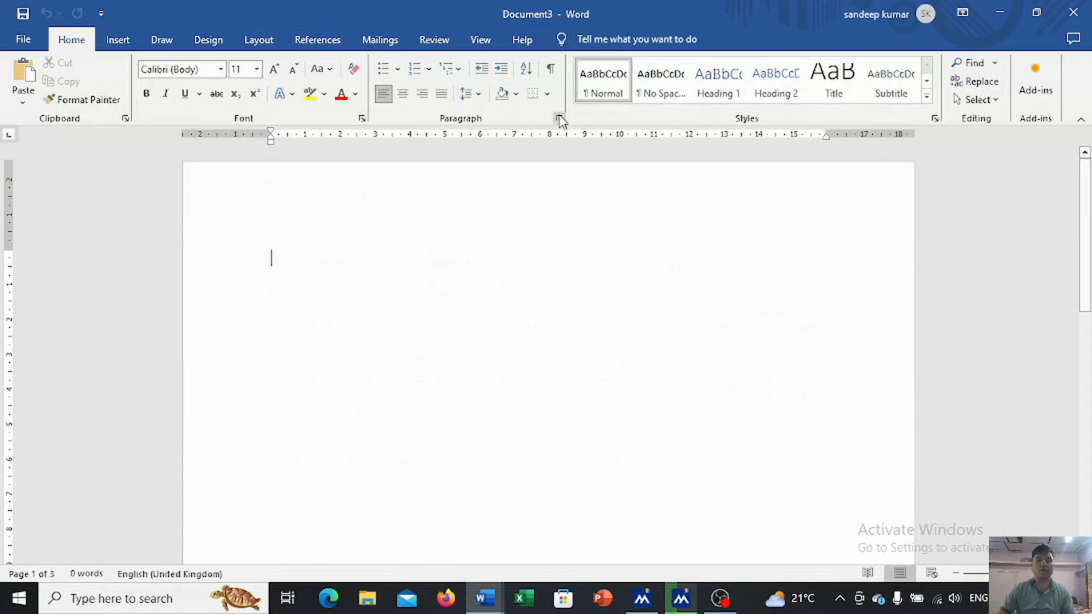
{"action": "left_click", "coordinate": [136, 50]}
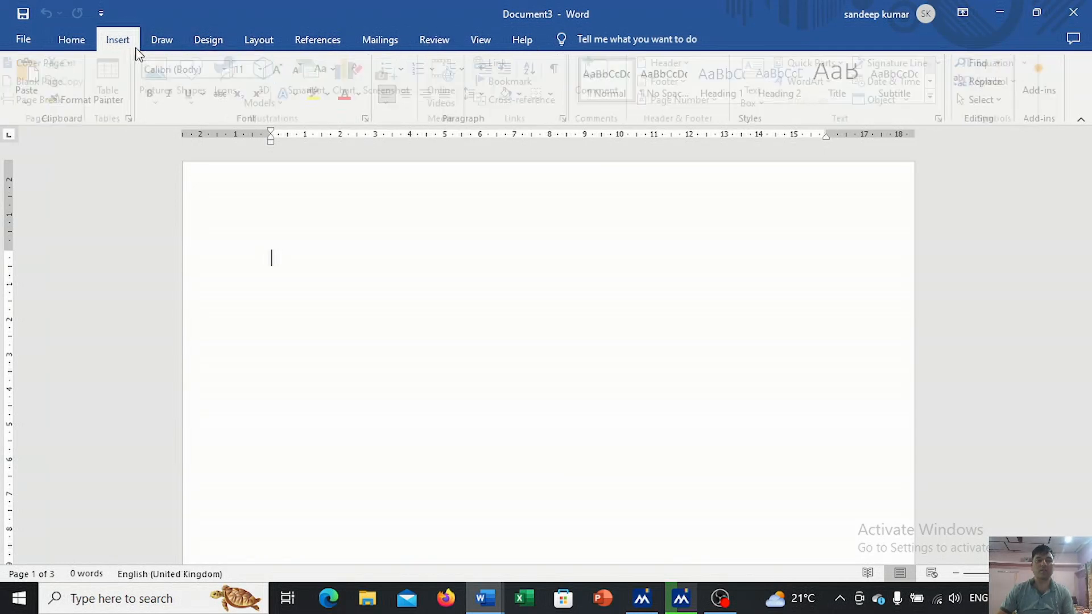
{"action": "left_click", "coordinate": [688, 100]}
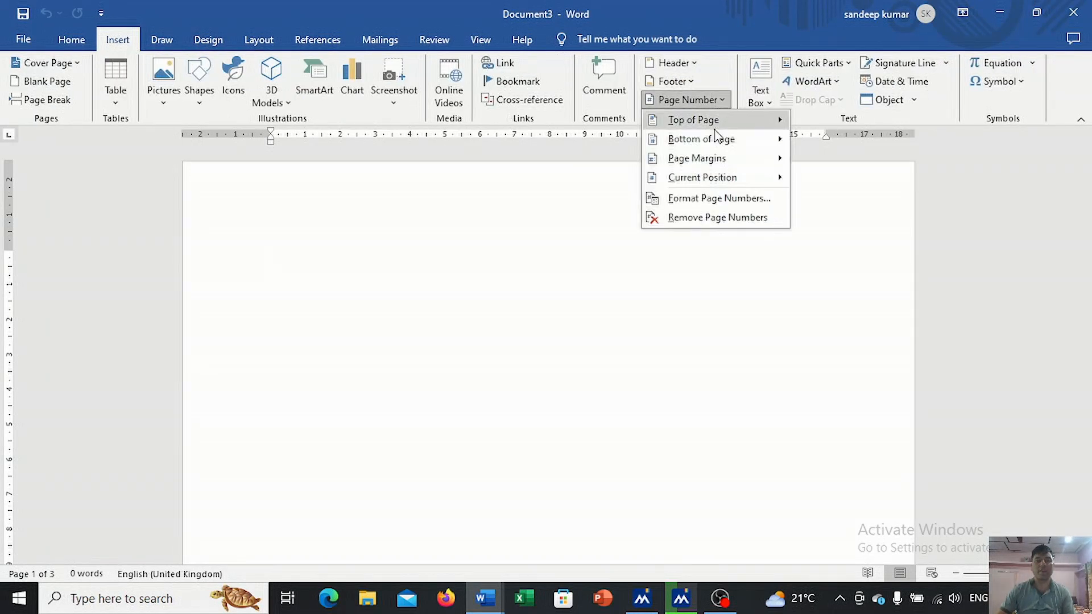
{"action": "mouse_move", "coordinate": [707, 122]}
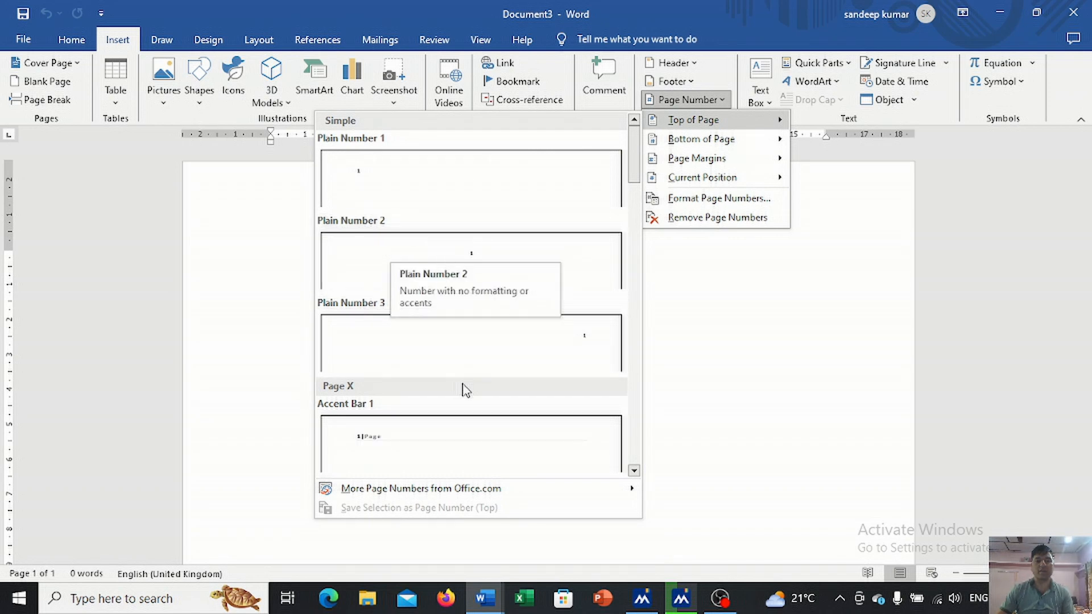
{"action": "left_click", "coordinate": [432, 435]}
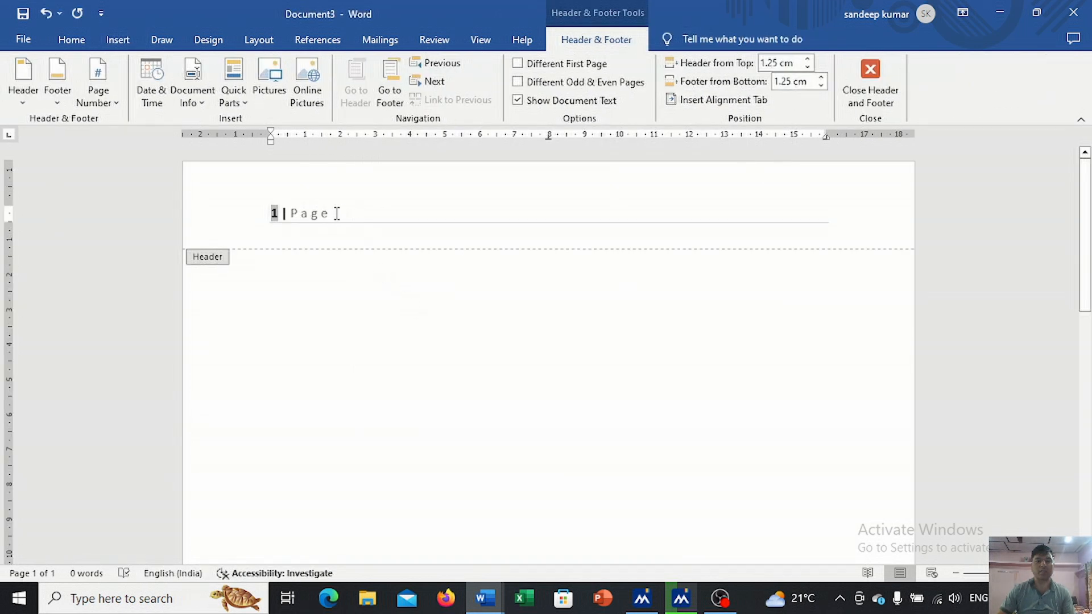
Replace the word Page beside the header's page number with MY PAGE and leave header editing.
{"action": "key", "text": "BackSpace"}
{"action": "key", "text": "BackSpace"}
{"action": "key", "text": "BackSpace"}
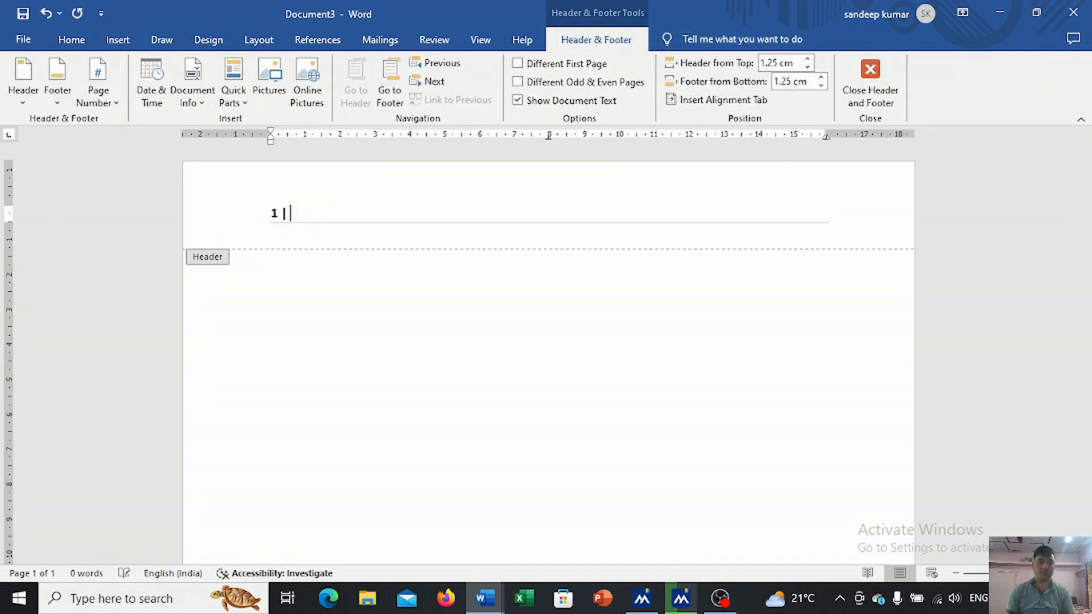
{"action": "type", "text": "MY PAGE"}
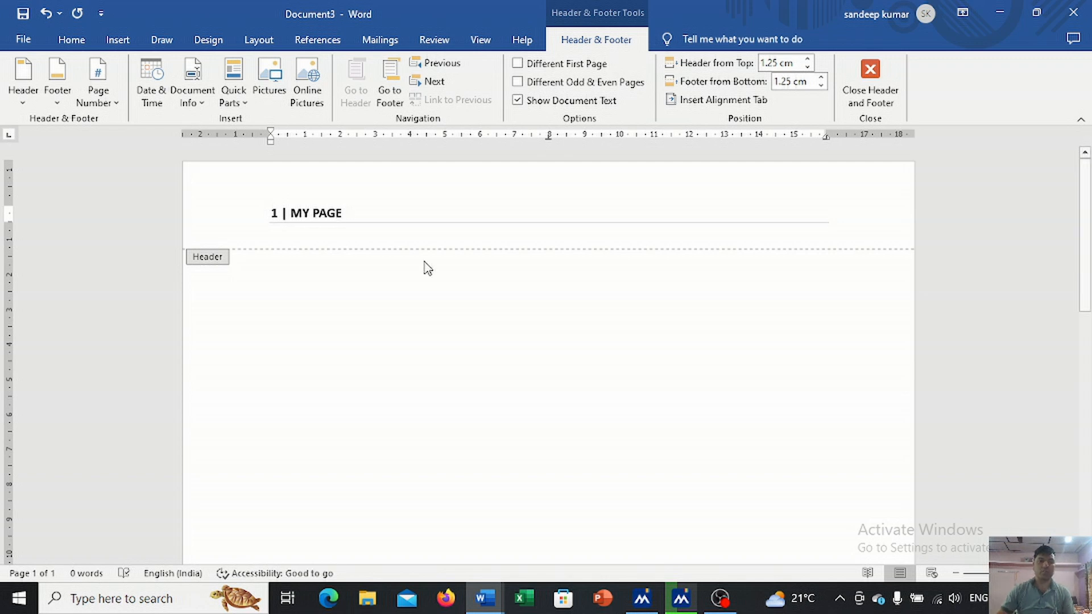
{"action": "double_click", "coordinate": [377, 436]}
Fill the new document's body with sample paragraphs using =RAND().
{"action": "scroll", "coordinate": [370, 382], "scroll_direction": "down", "scroll_amount": 10}
{"action": "scroll", "coordinate": [364, 368], "scroll_direction": "up", "scroll_amount": 12}
{"action": "type", "text": "=RAND()"}
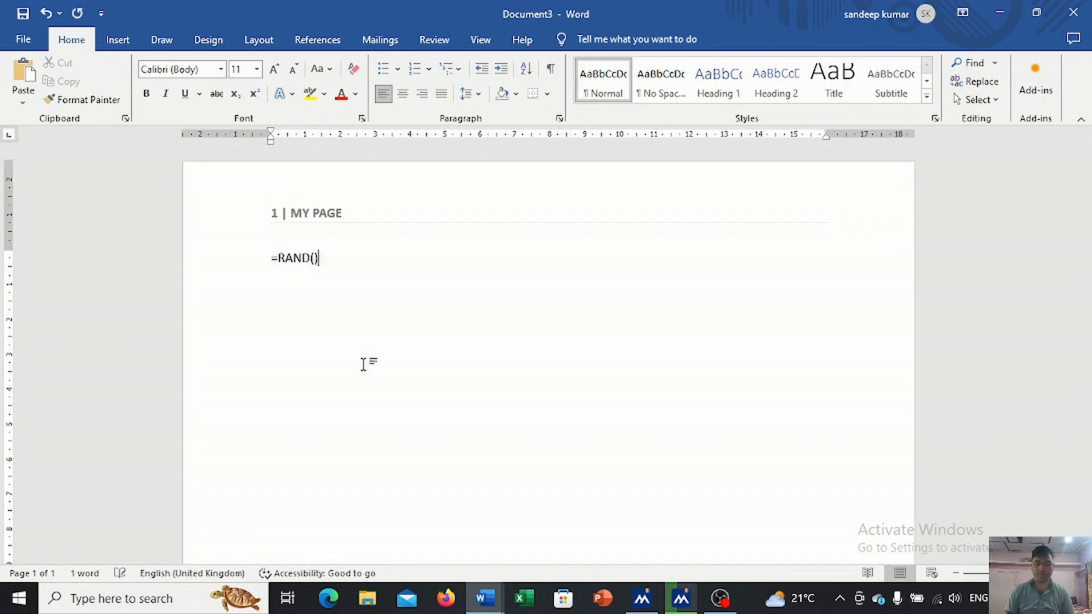
{"action": "key", "text": "Return"}
Copy all the body text and paste it repeatedly so that the document runs over several pages.
{"action": "key", "text": "ctrl+a"}
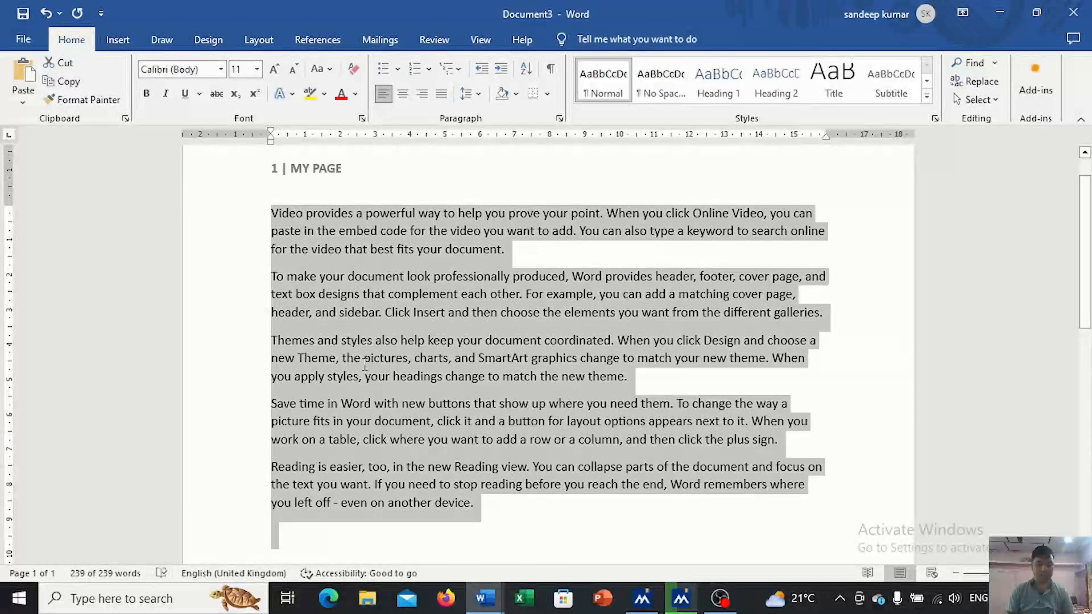
{"action": "key", "text": "ctrl+c"}
{"action": "key", "text": "ctrl+v"}
{"action": "key", "text": "ctrl+v"}
{"action": "key", "text": "ctrl+v"}
{"action": "key", "text": "ctrl+v"}
{"action": "key", "text": "ctrl+v"}
{"action": "key", "text": "ctrl+v"}
{"action": "key", "text": "ctrl+v"}
{"action": "key", "text": "ctrl+v"}
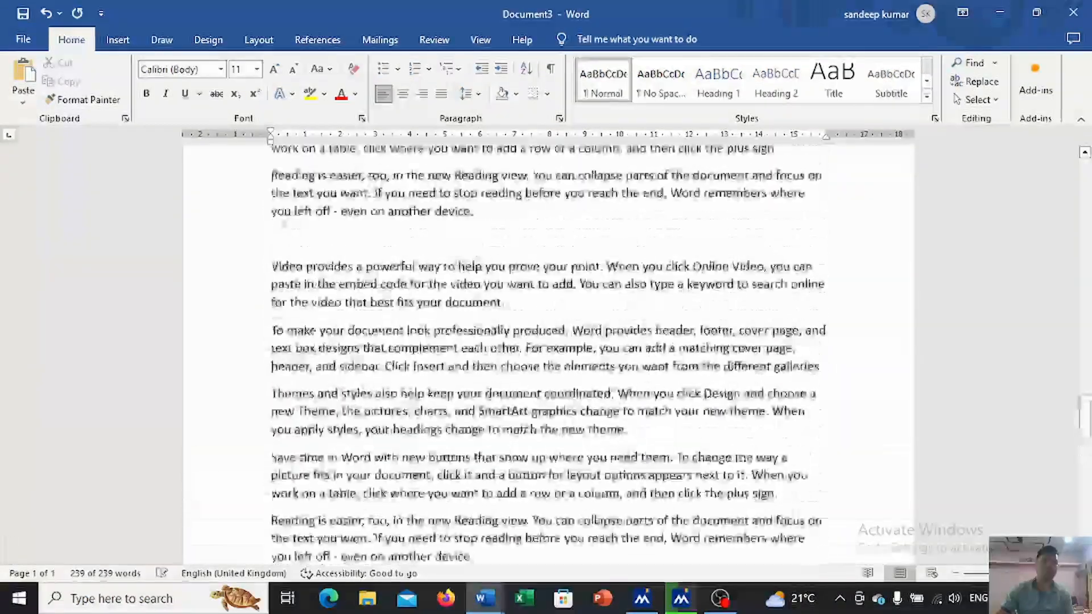
Remove the page numbers from the multi-page document and close it without saving the changes.
{"action": "scroll", "coordinate": [286, 220], "scroll_direction": "up", "scroll_amount": 6}
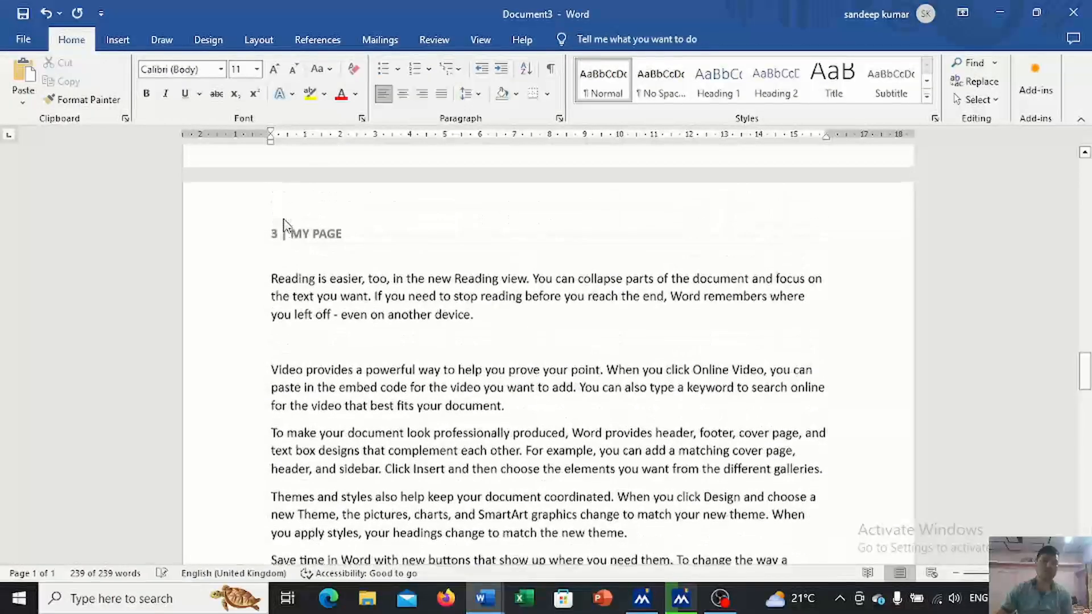
{"action": "scroll", "coordinate": [283, 223], "scroll_direction": "up", "scroll_amount": 14}
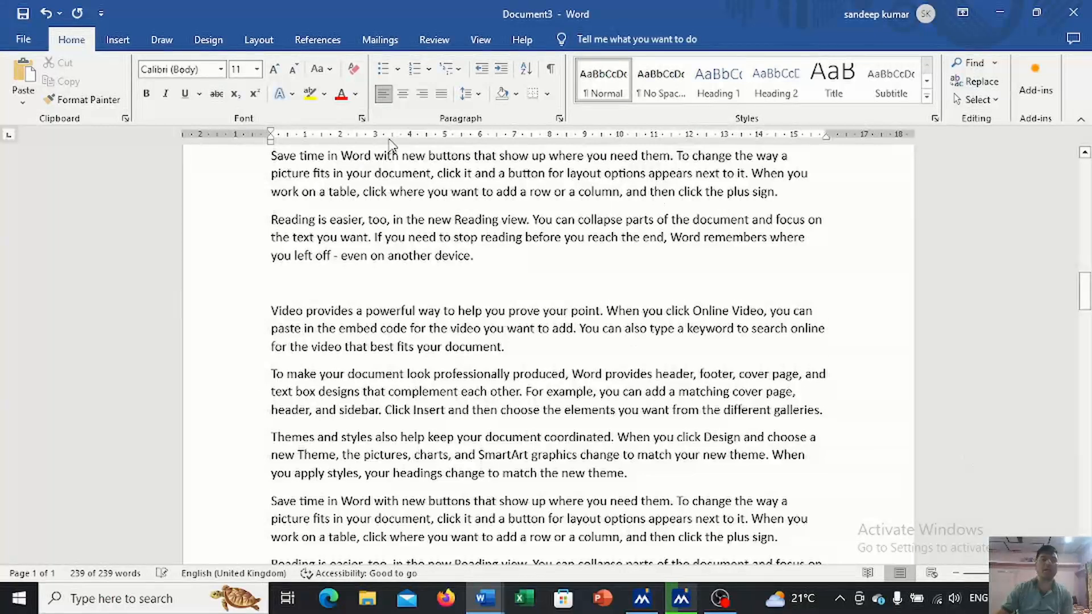
{"action": "left_click", "coordinate": [120, 41]}
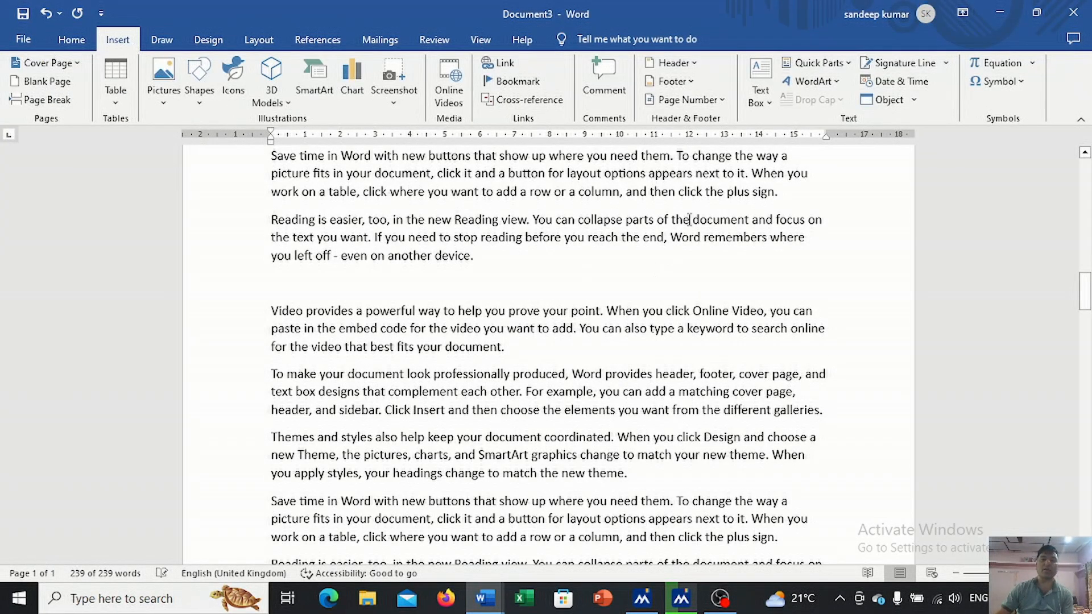
{"action": "left_click", "coordinate": [701, 100]}
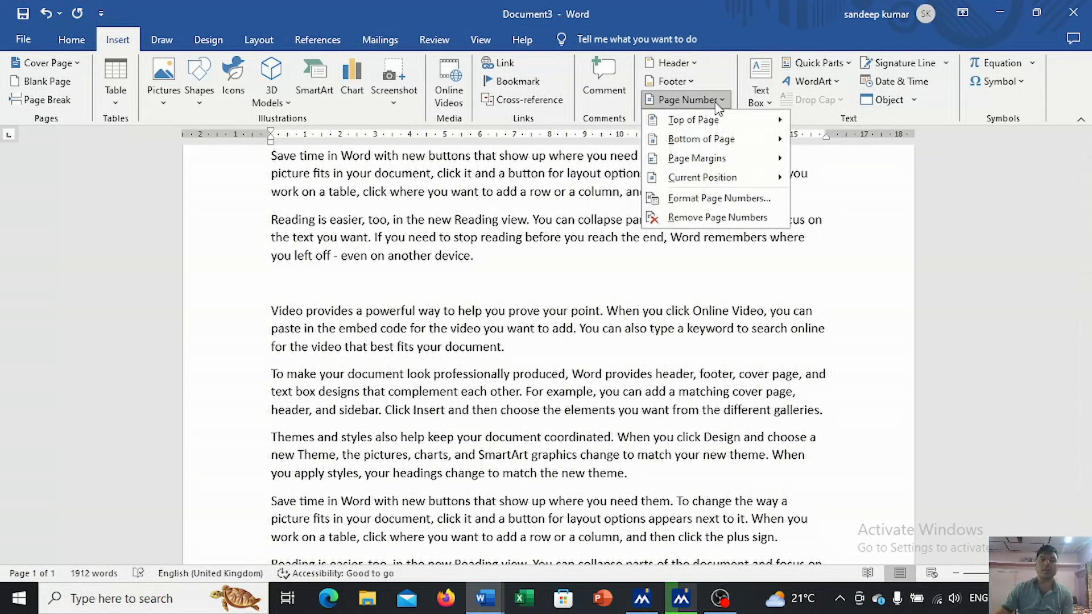
{"action": "left_click", "coordinate": [720, 223]}
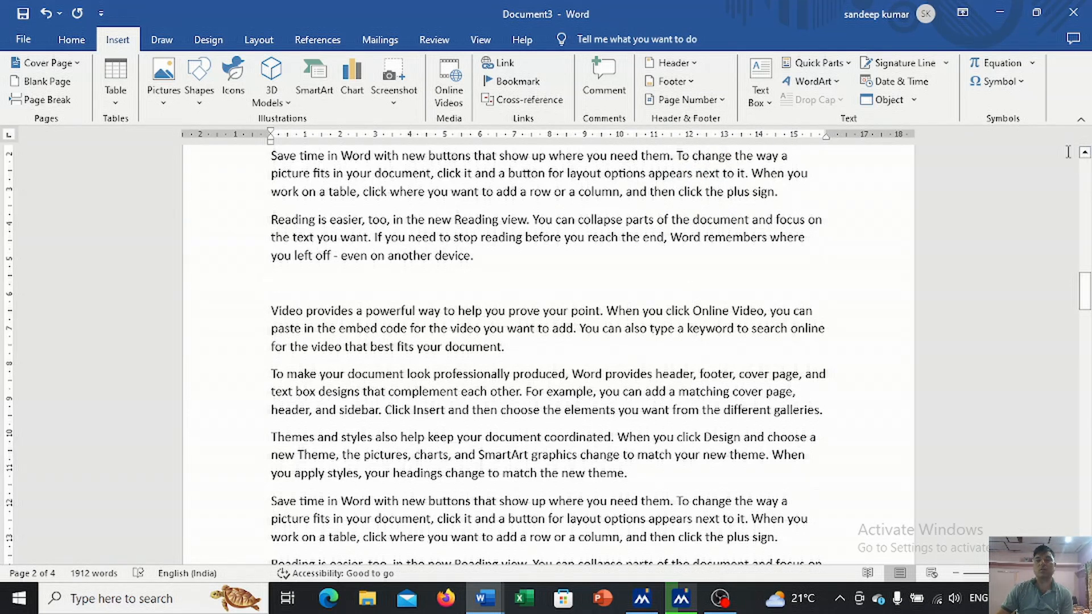
{"action": "left_click", "coordinate": [1073, 14]}
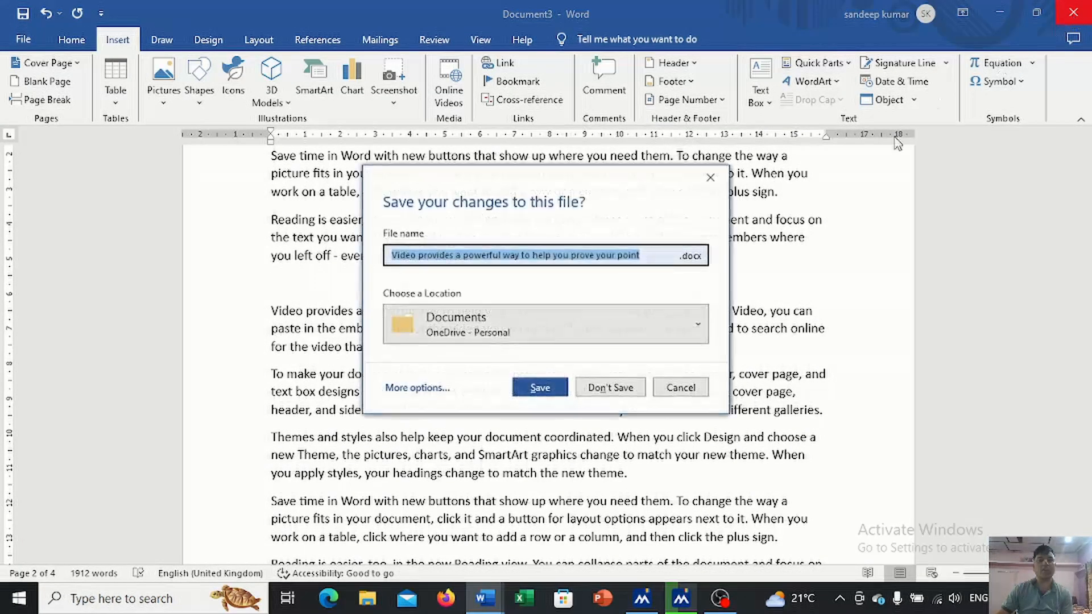
{"action": "left_click", "coordinate": [610, 388]}
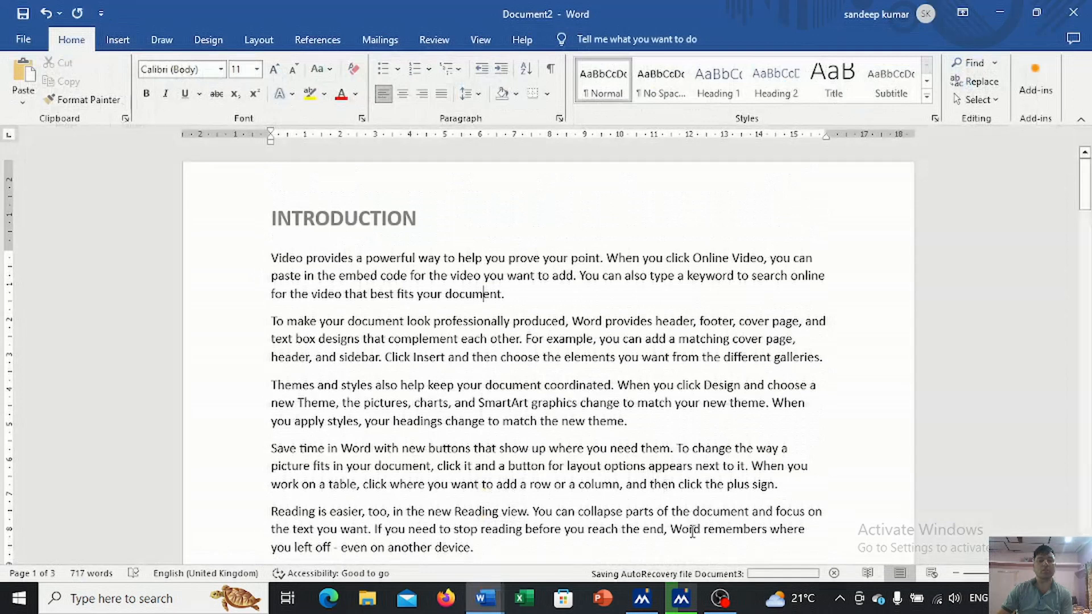
In Document1, change the topic HEADER to SAME HEADER and add a SINGLE HEADER line directly below it.
{"action": "mouse_move", "coordinate": [482, 603]}
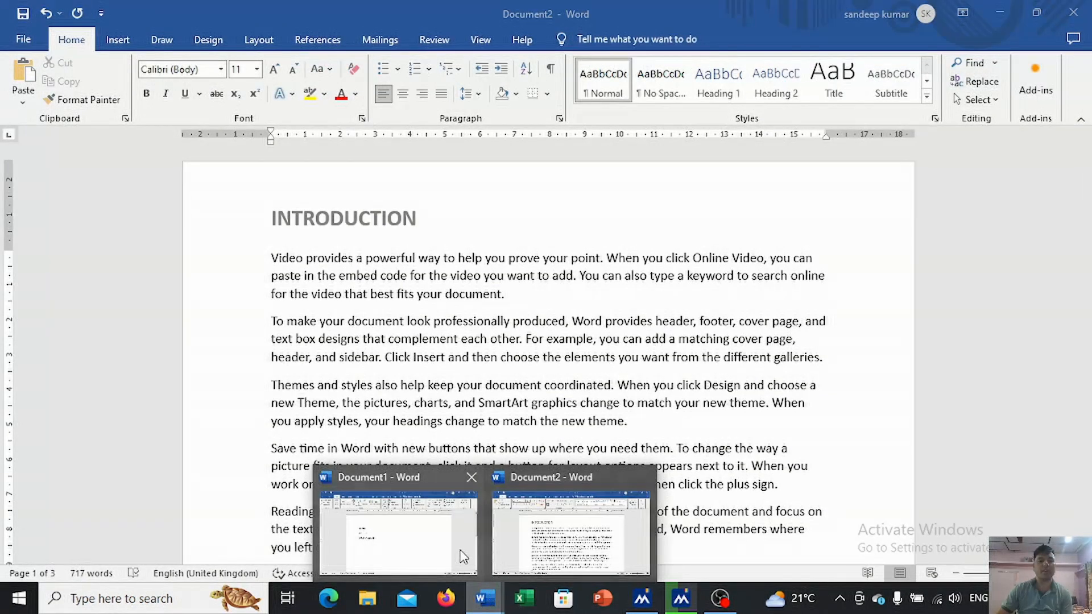
{"action": "left_click", "coordinate": [409, 546]}
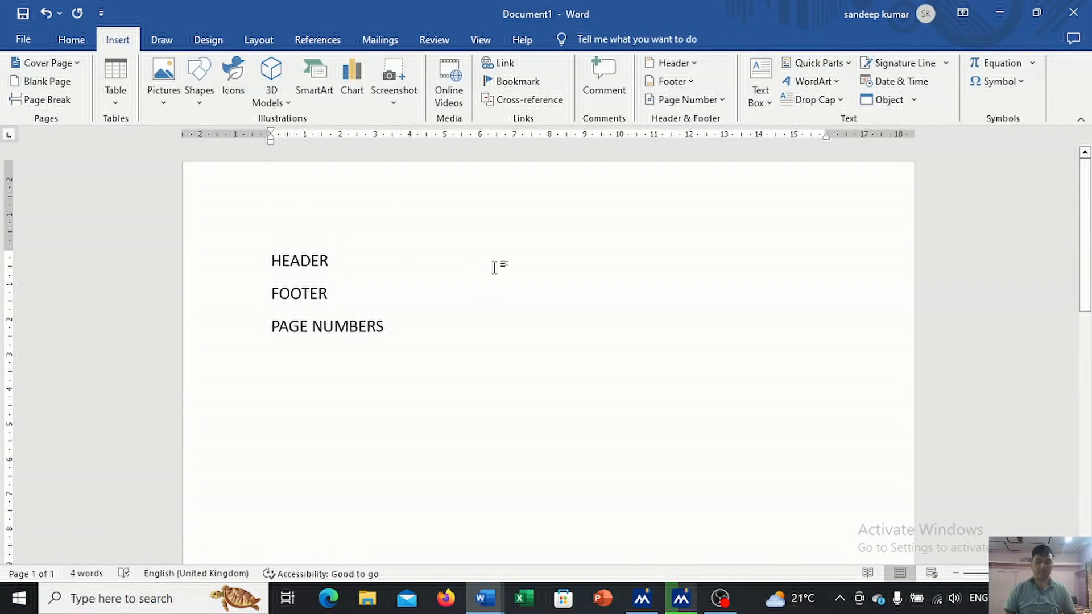
{"action": "type", "text": "SAME"}
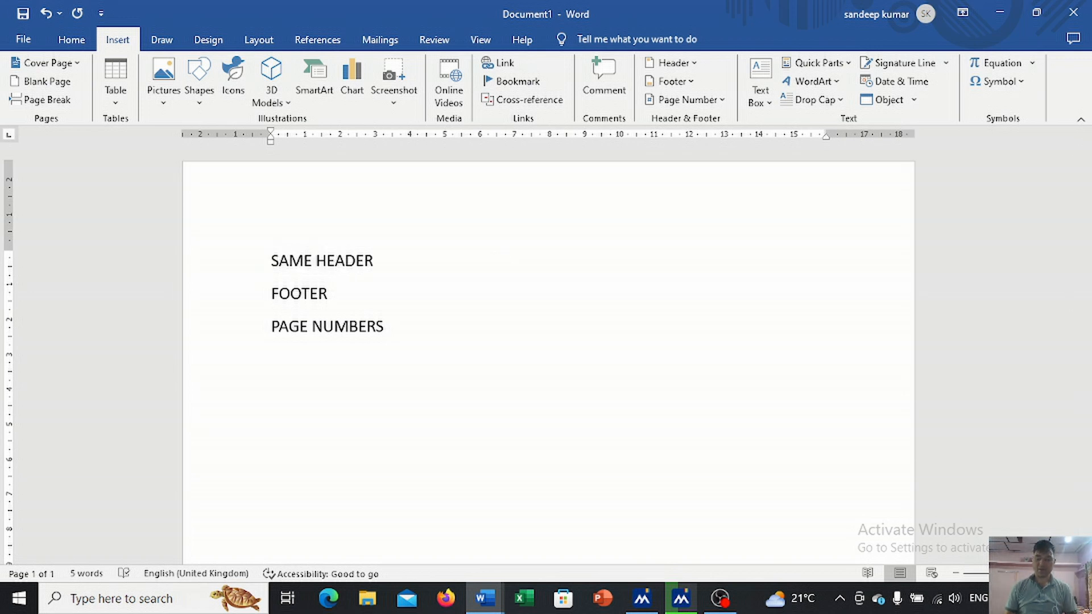
{"action": "key", "text": "Return"}
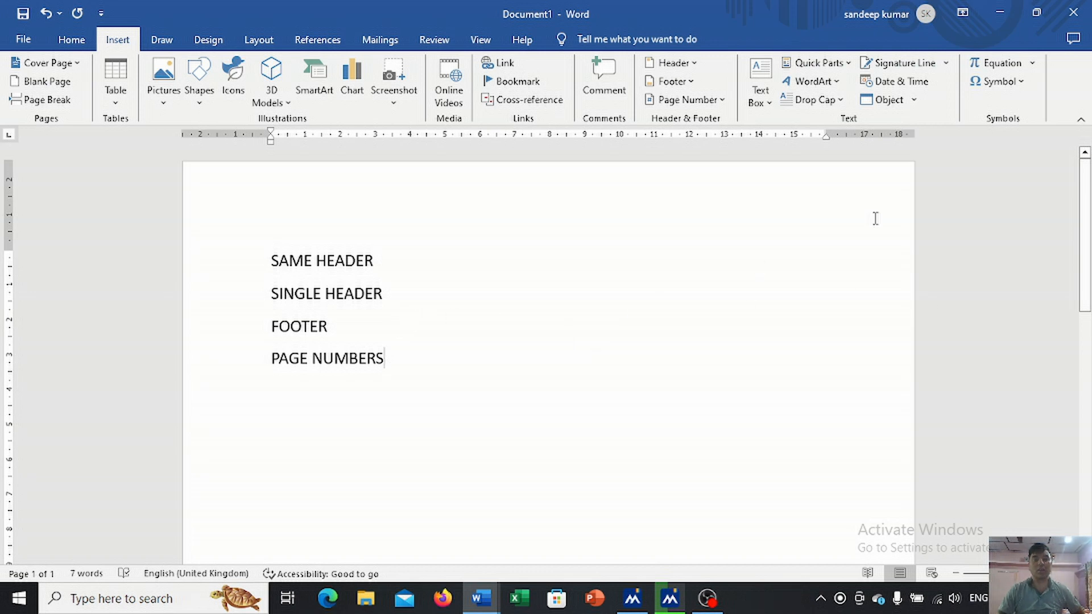
Close the topic list document without saving it and switch to OBS.
{"action": "left_click", "coordinate": [1074, 13]}
{"action": "left_click", "coordinate": [616, 384]}
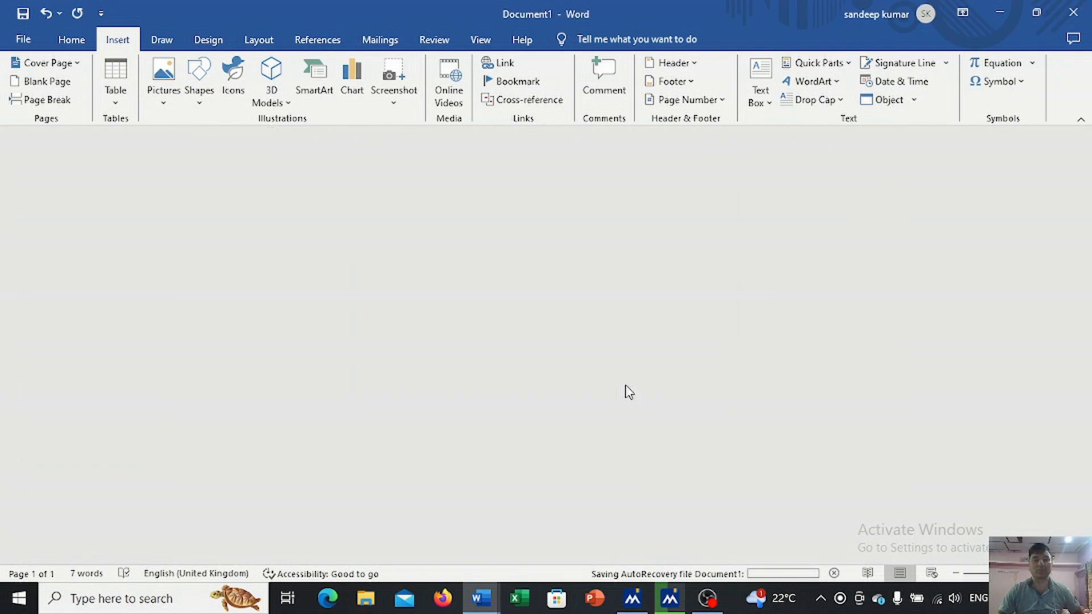
{"action": "left_click", "coordinate": [708, 599]}
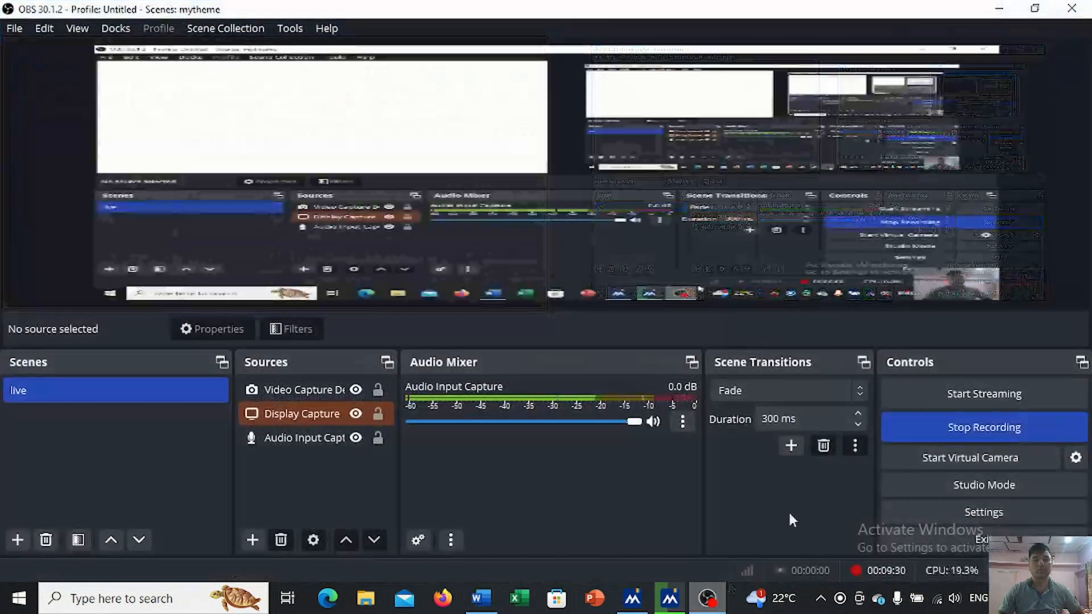